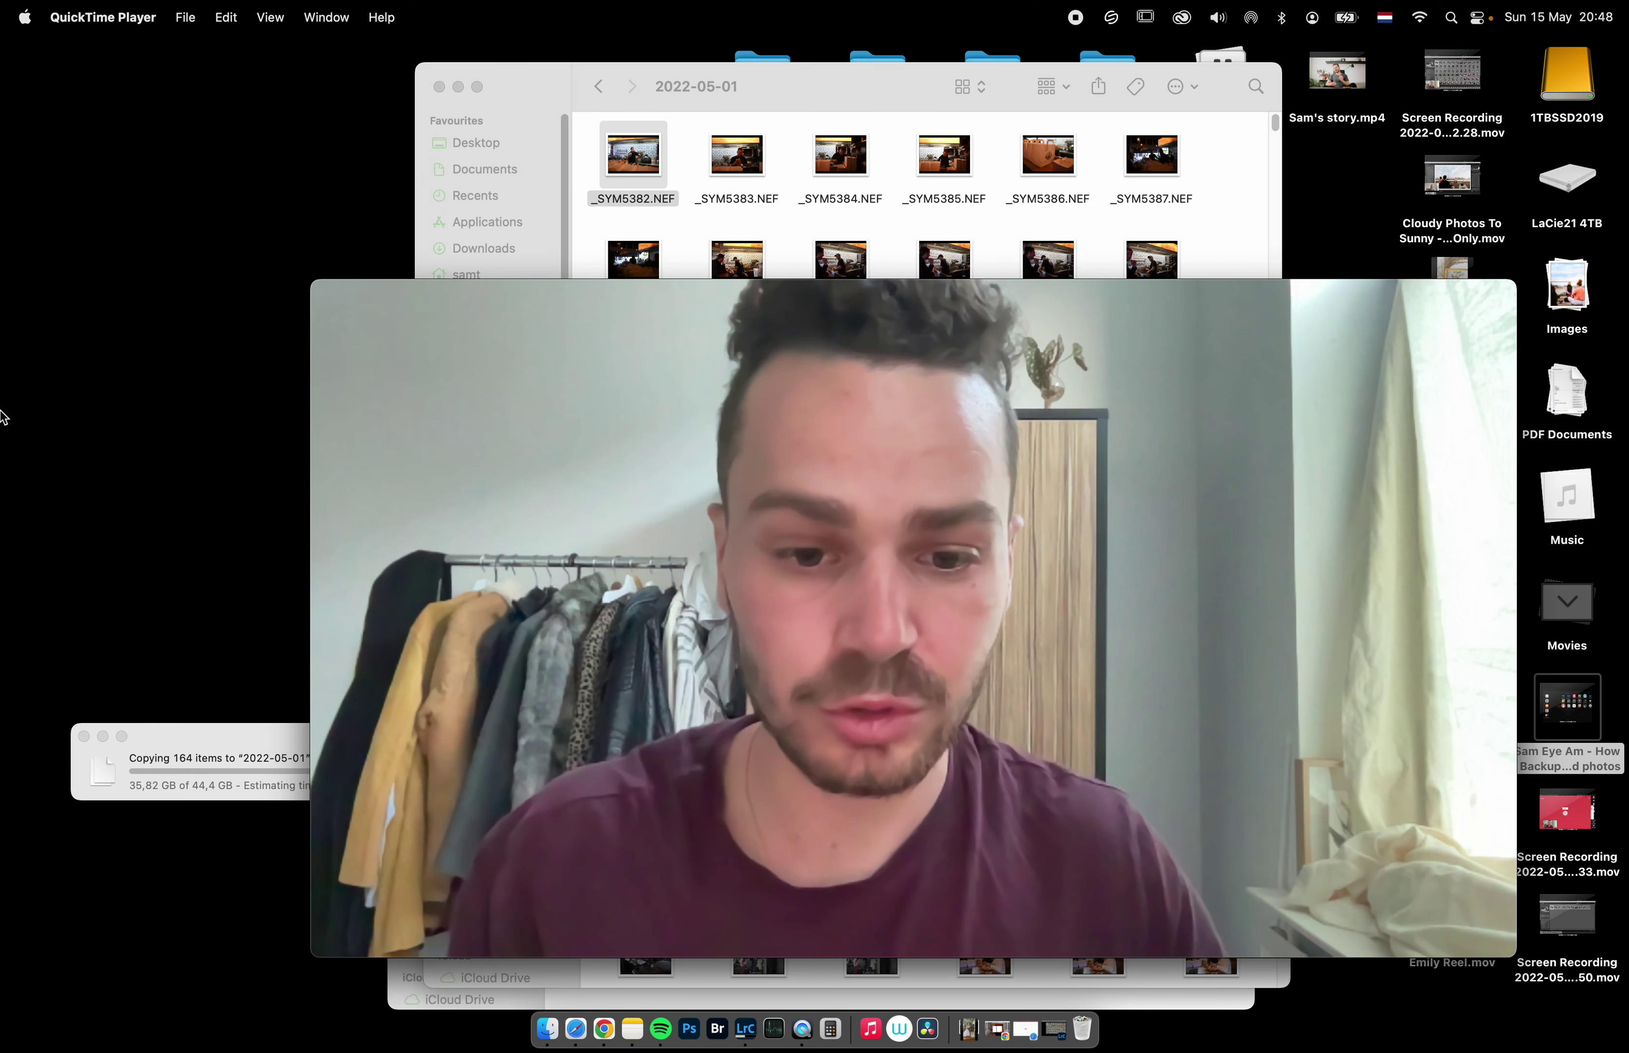
# Open the iPhone import with 1TBSSD2019 as destination, copying by date into 2022/2022-05-14.
pyautogui.click(745, 1028)
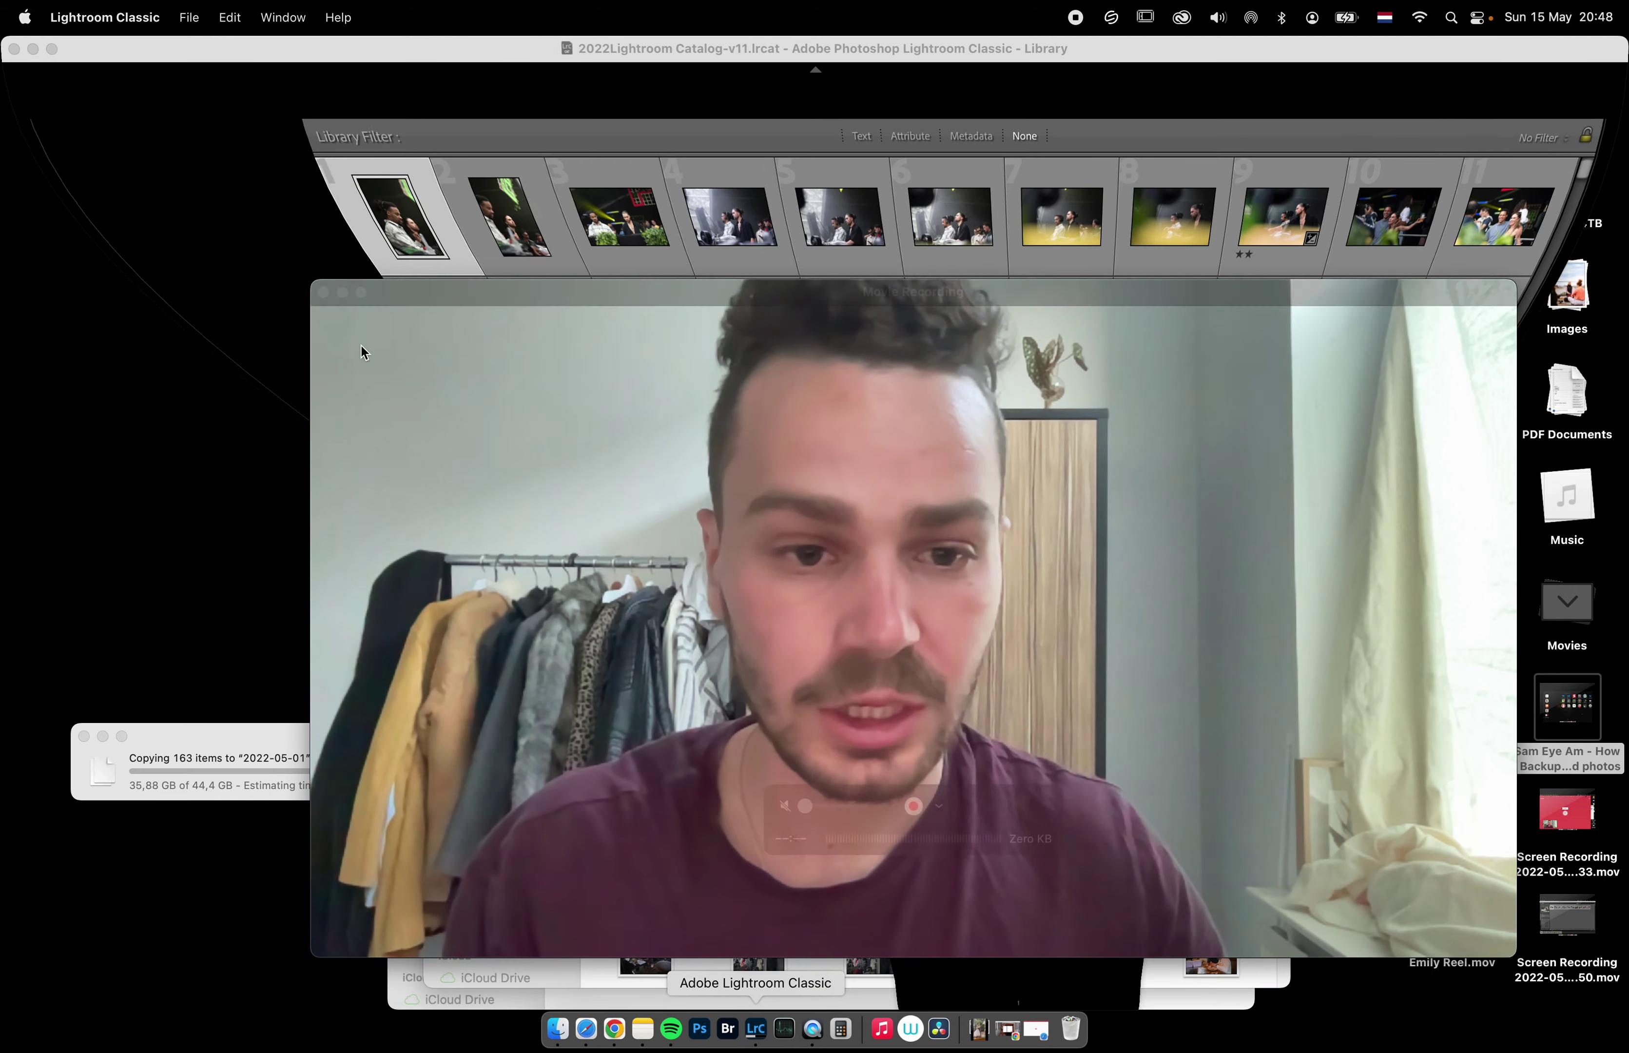
pyautogui.click(77, 866)
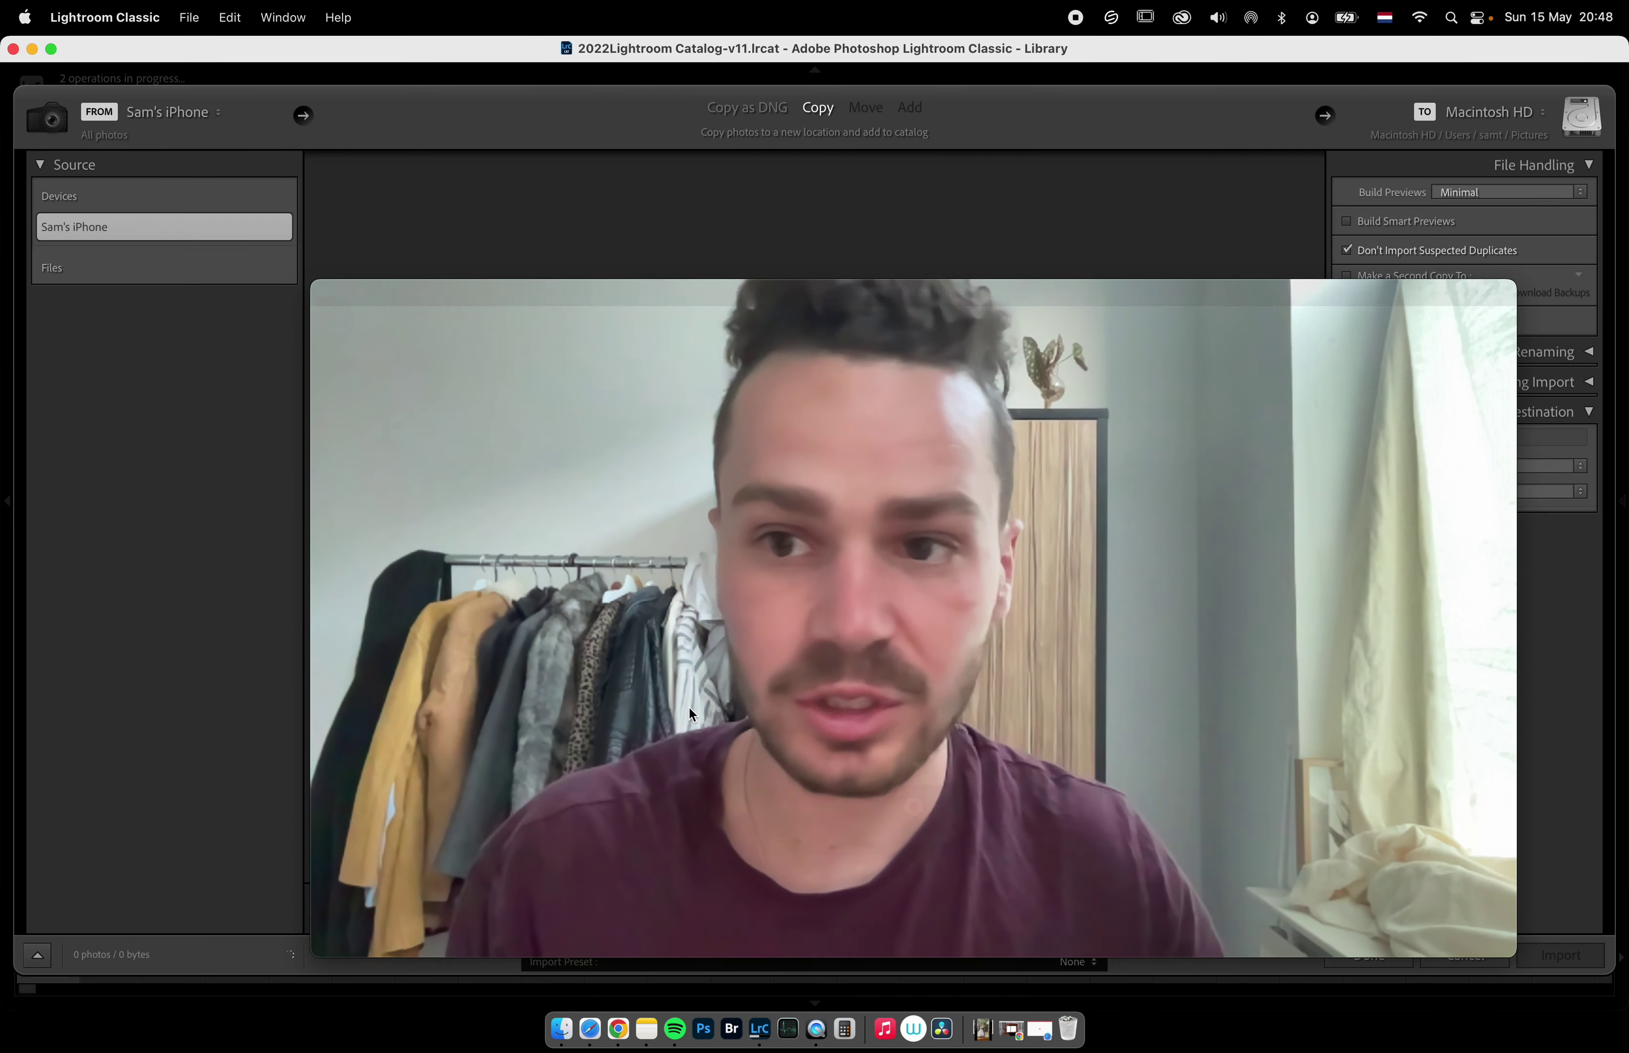
pyautogui.moveTo(1216, 309); pyautogui.dragTo(565, 353)
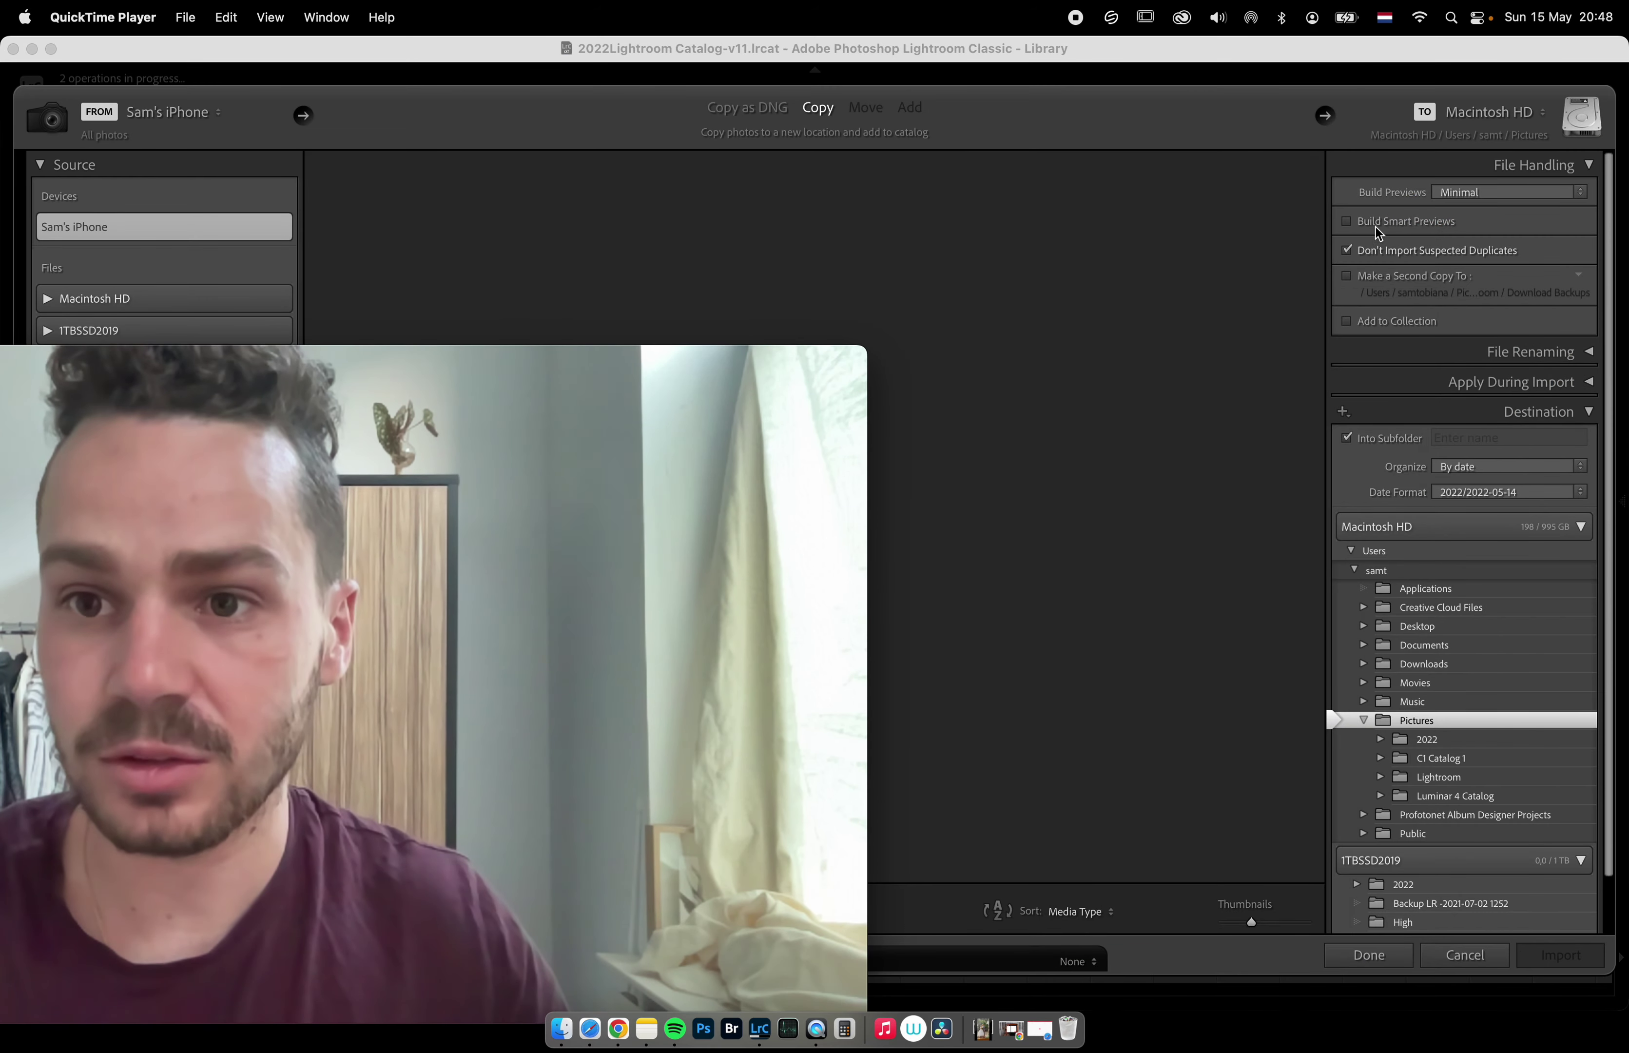
pyautogui.click(1383, 866)
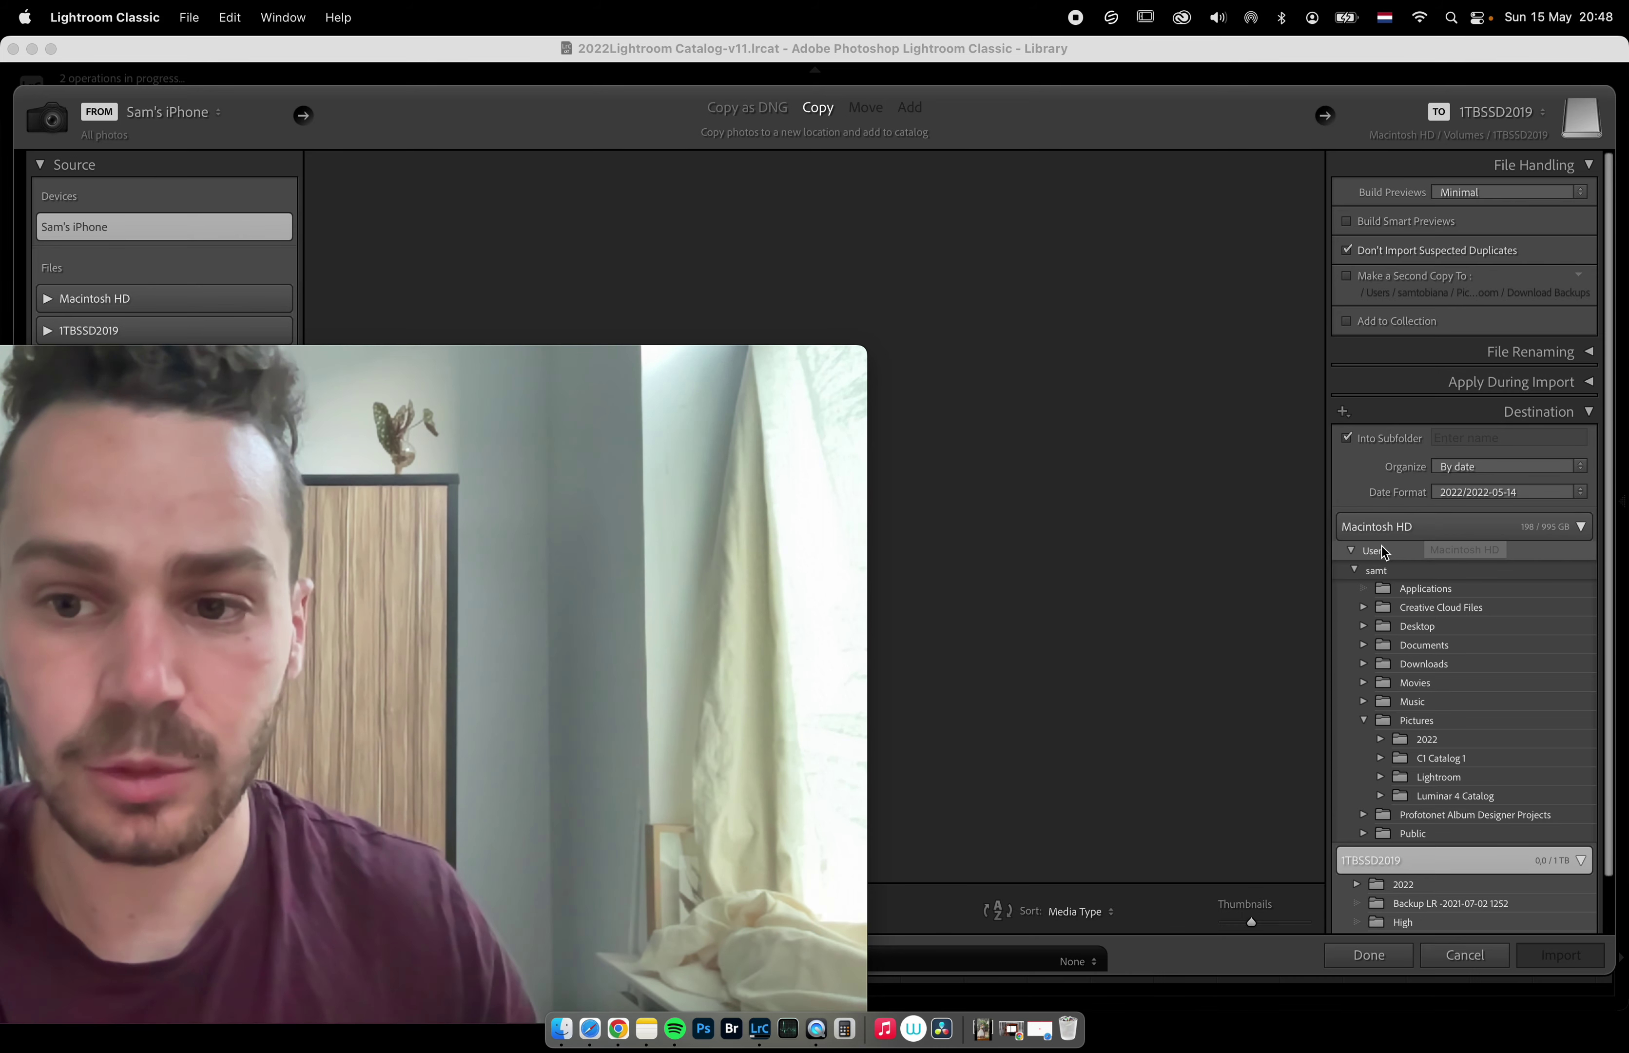
pyautogui.scroll(-3, 1421, 762)
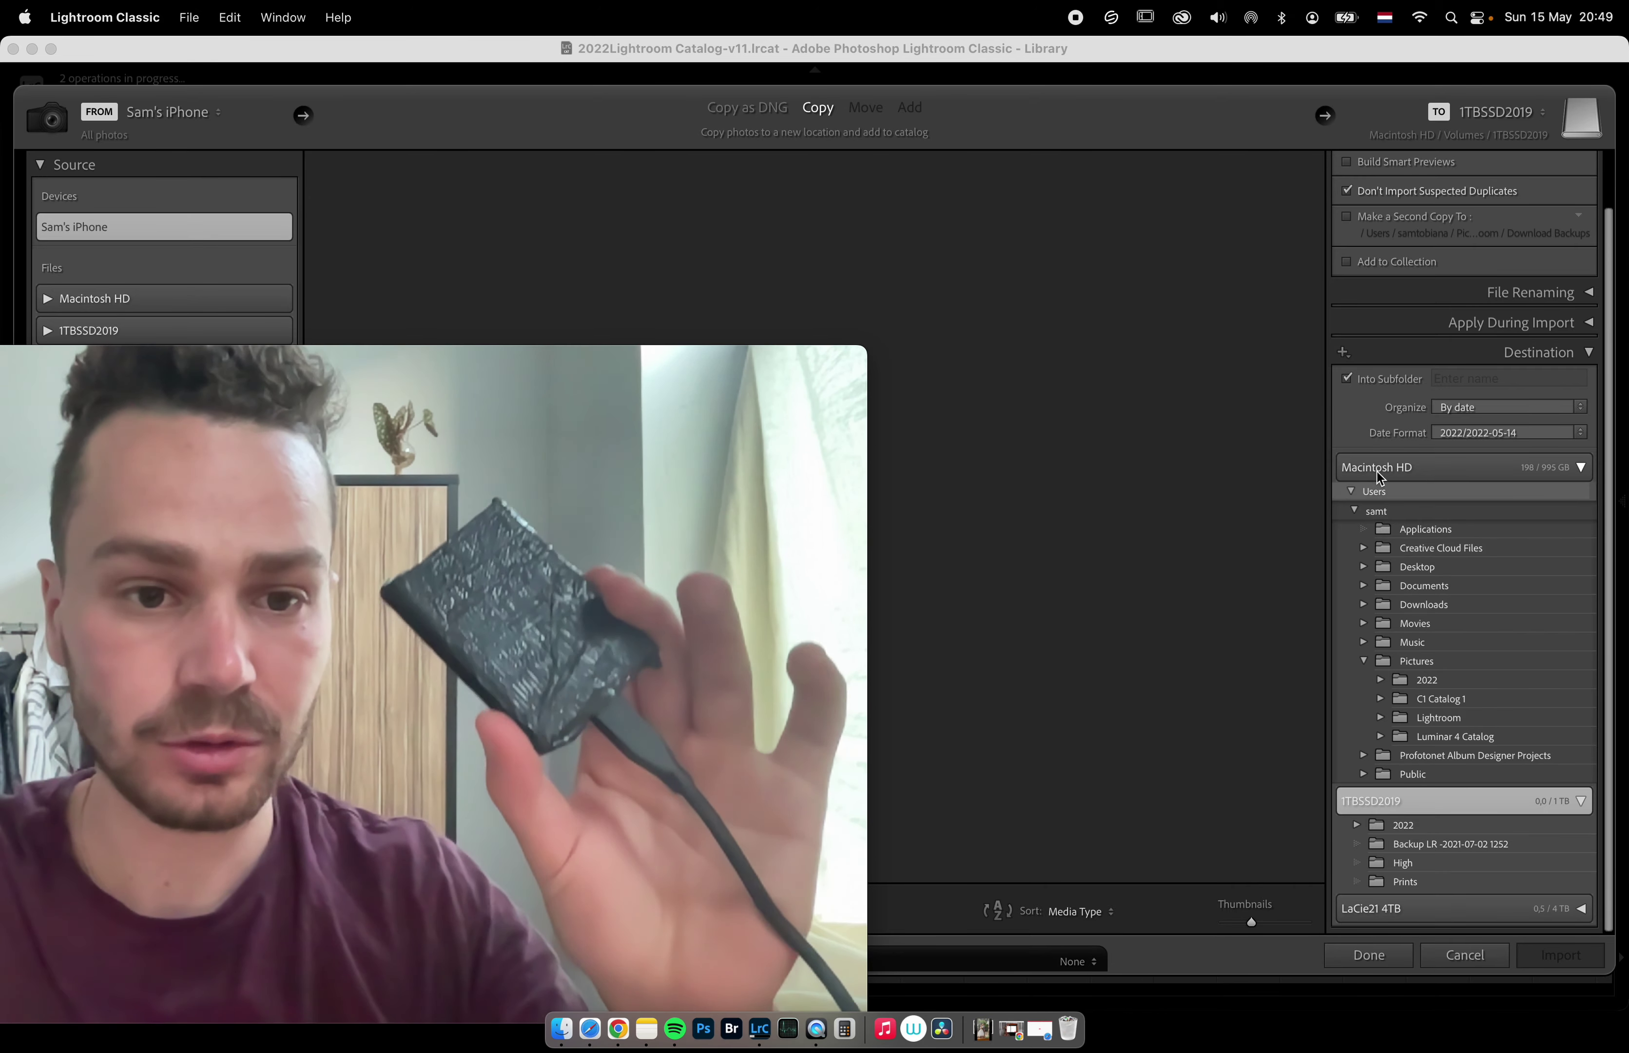
pyautogui.click(739, 361)
pyautogui.doubleClick(740, 361)
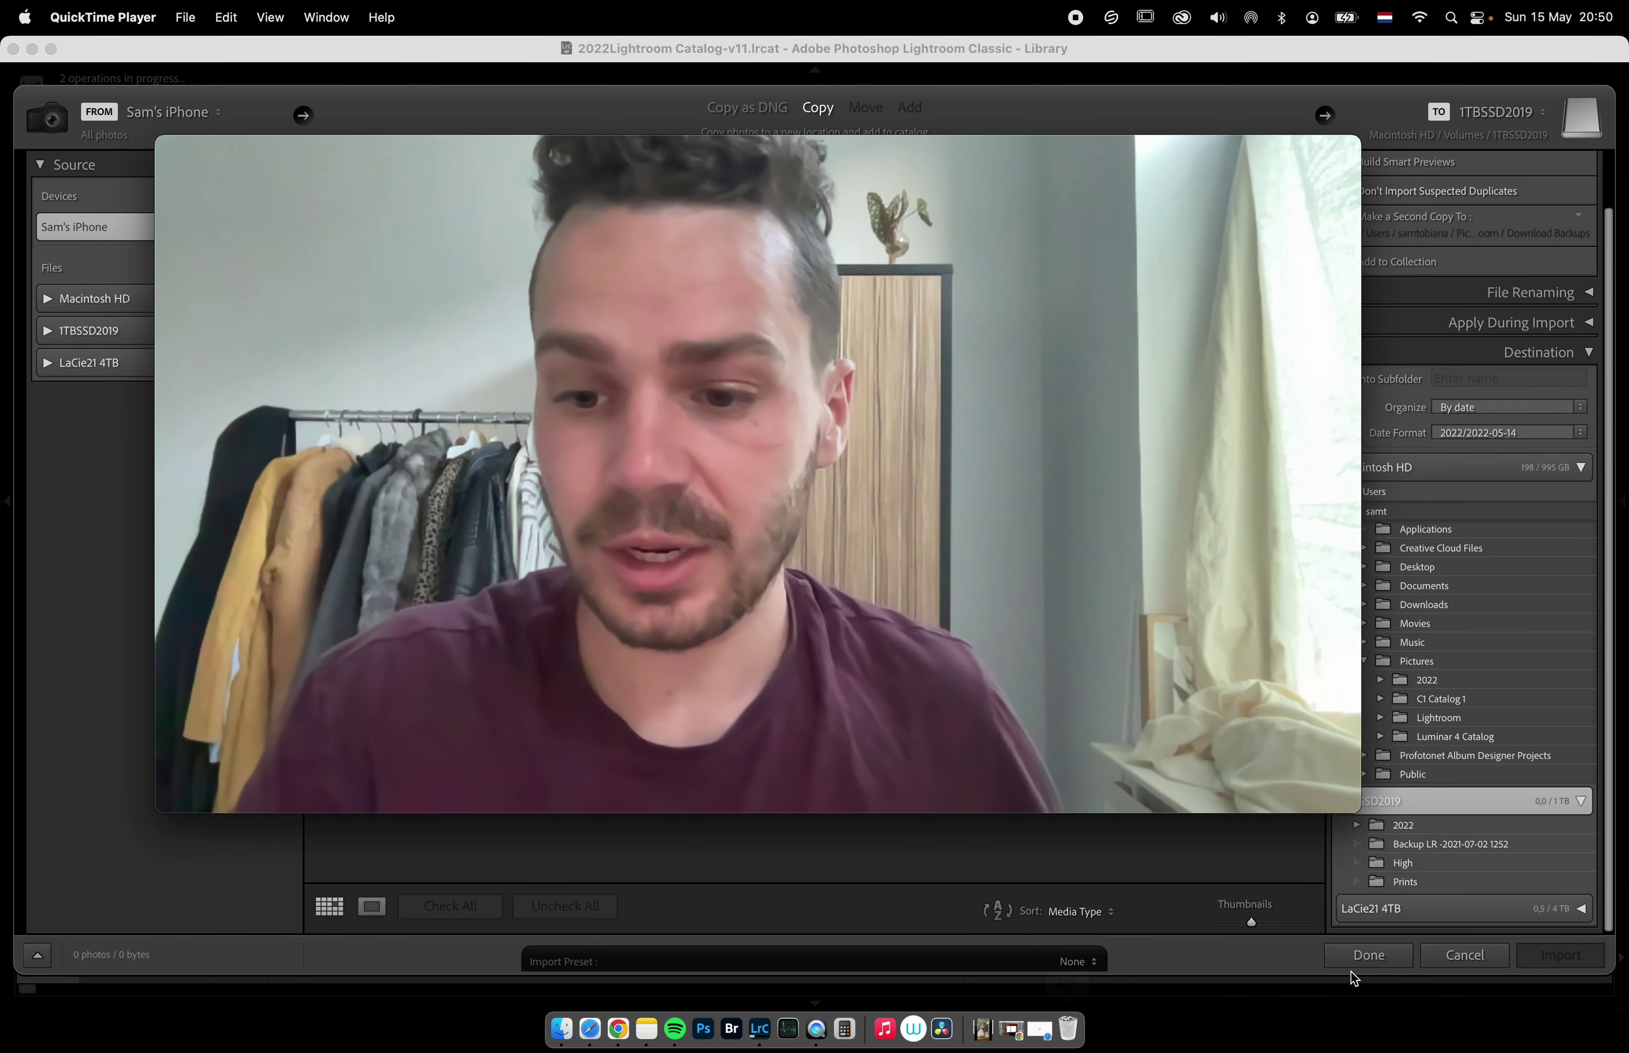
# Cancel the import and shrink the webcam window into the lower right corner.
pyautogui.click(1465, 955)
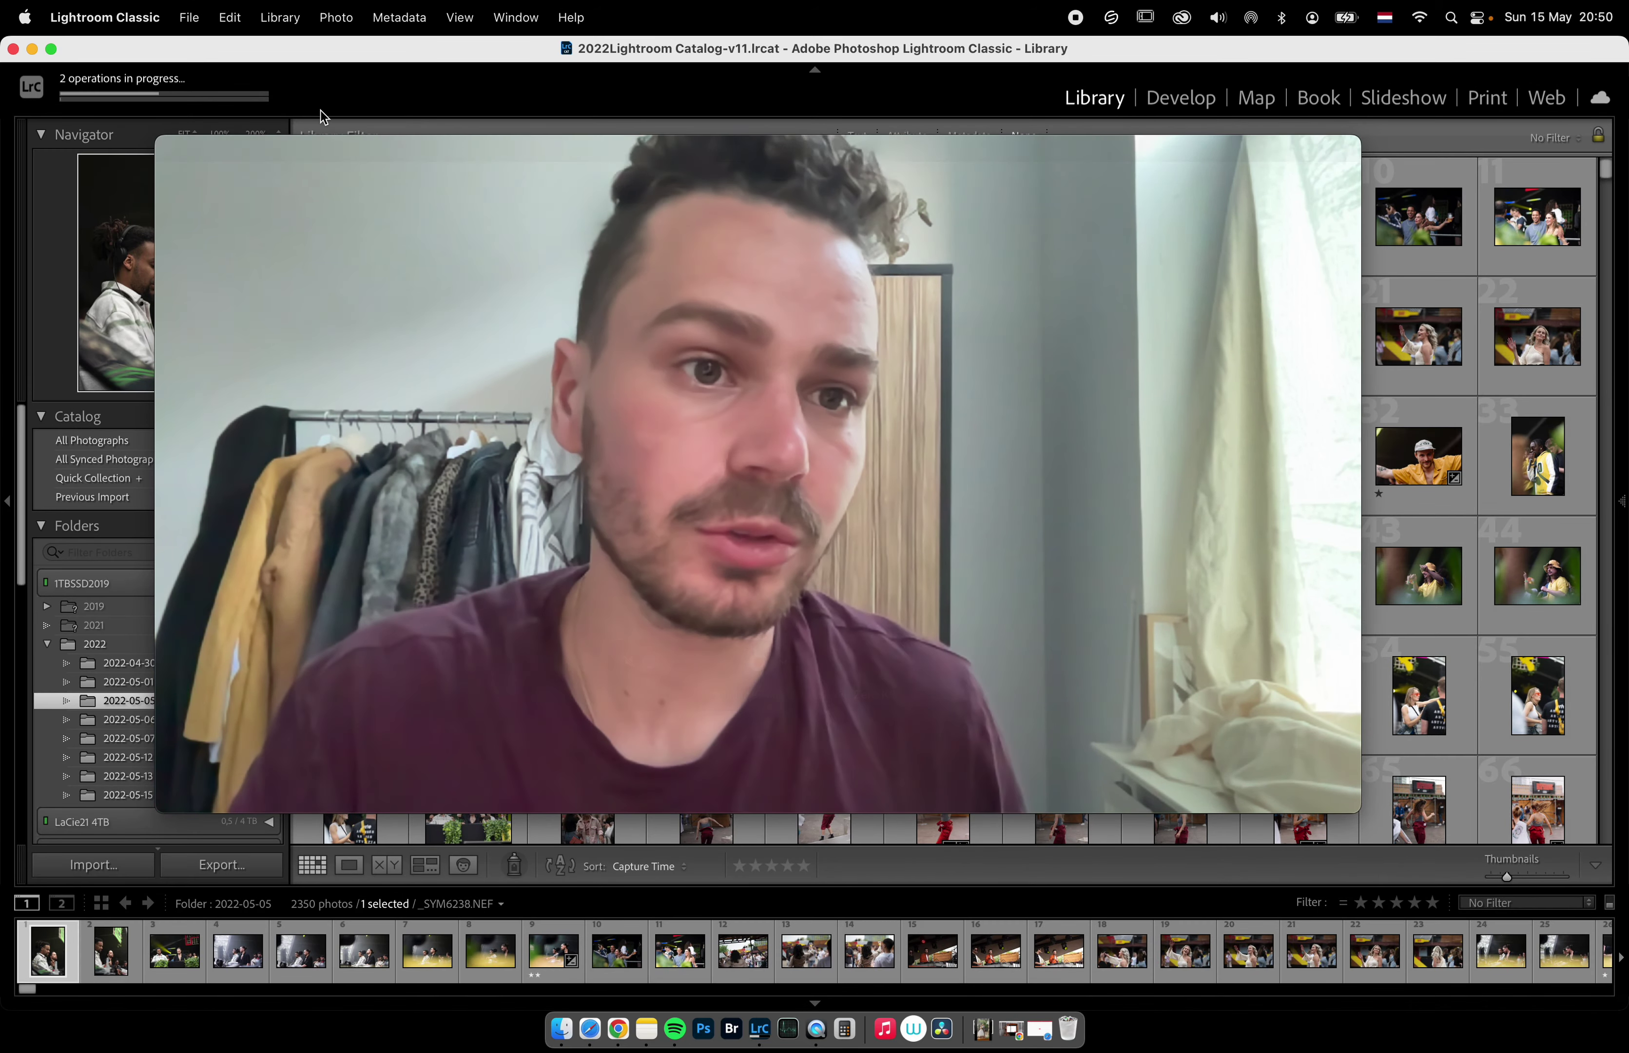
pyautogui.click(163, 140)
pyautogui.moveTo(163, 140); pyautogui.dragTo(767, 479)
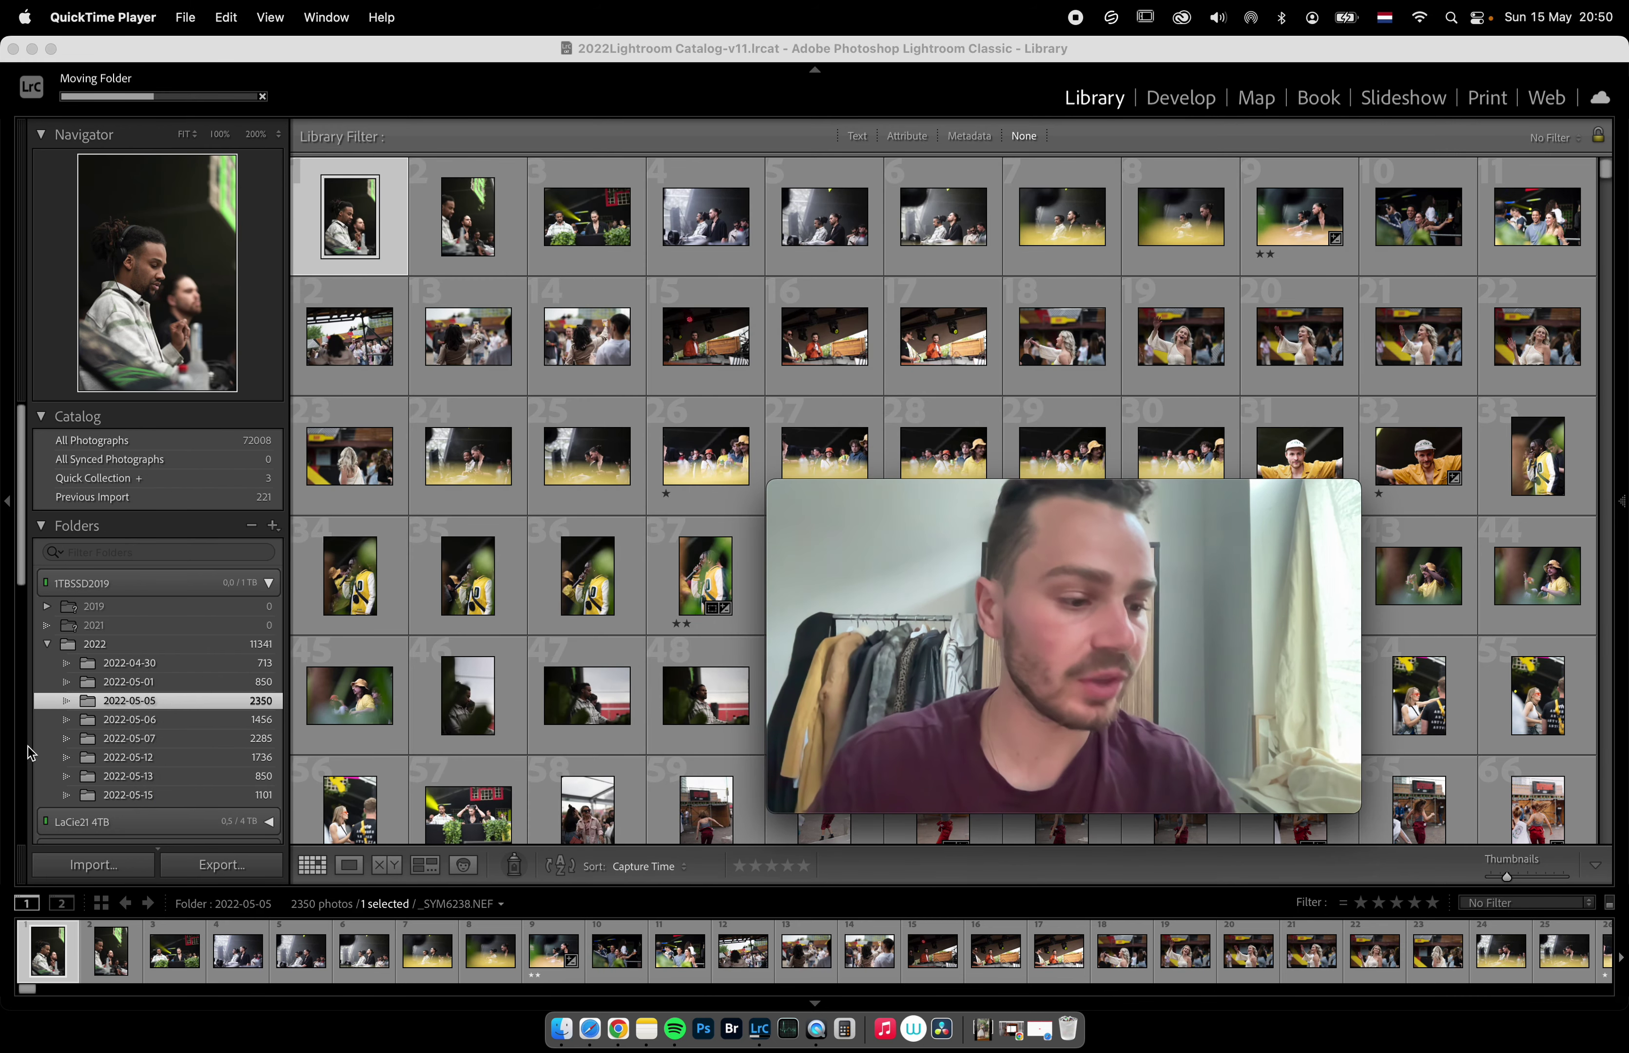
# Open the 2022-03-22 folder on LaCie21 4TB and apply a star-rating filter.
pyautogui.scroll(-5, 171, 702)
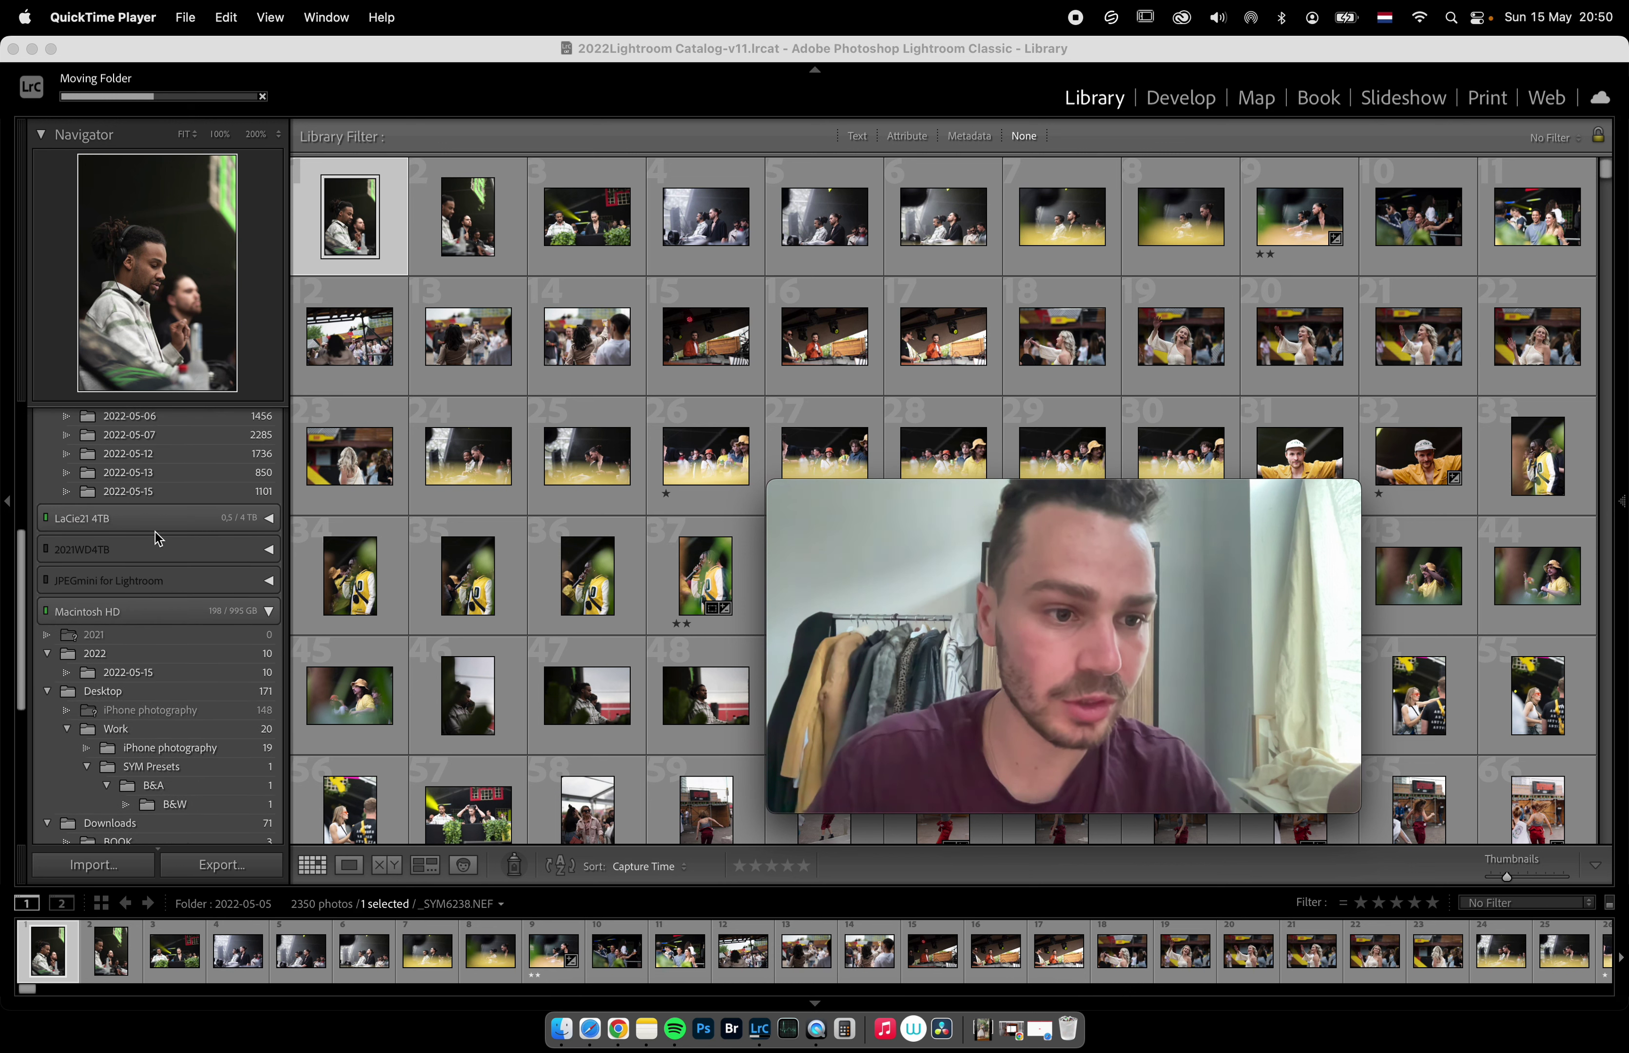
pyautogui.click(164, 519)
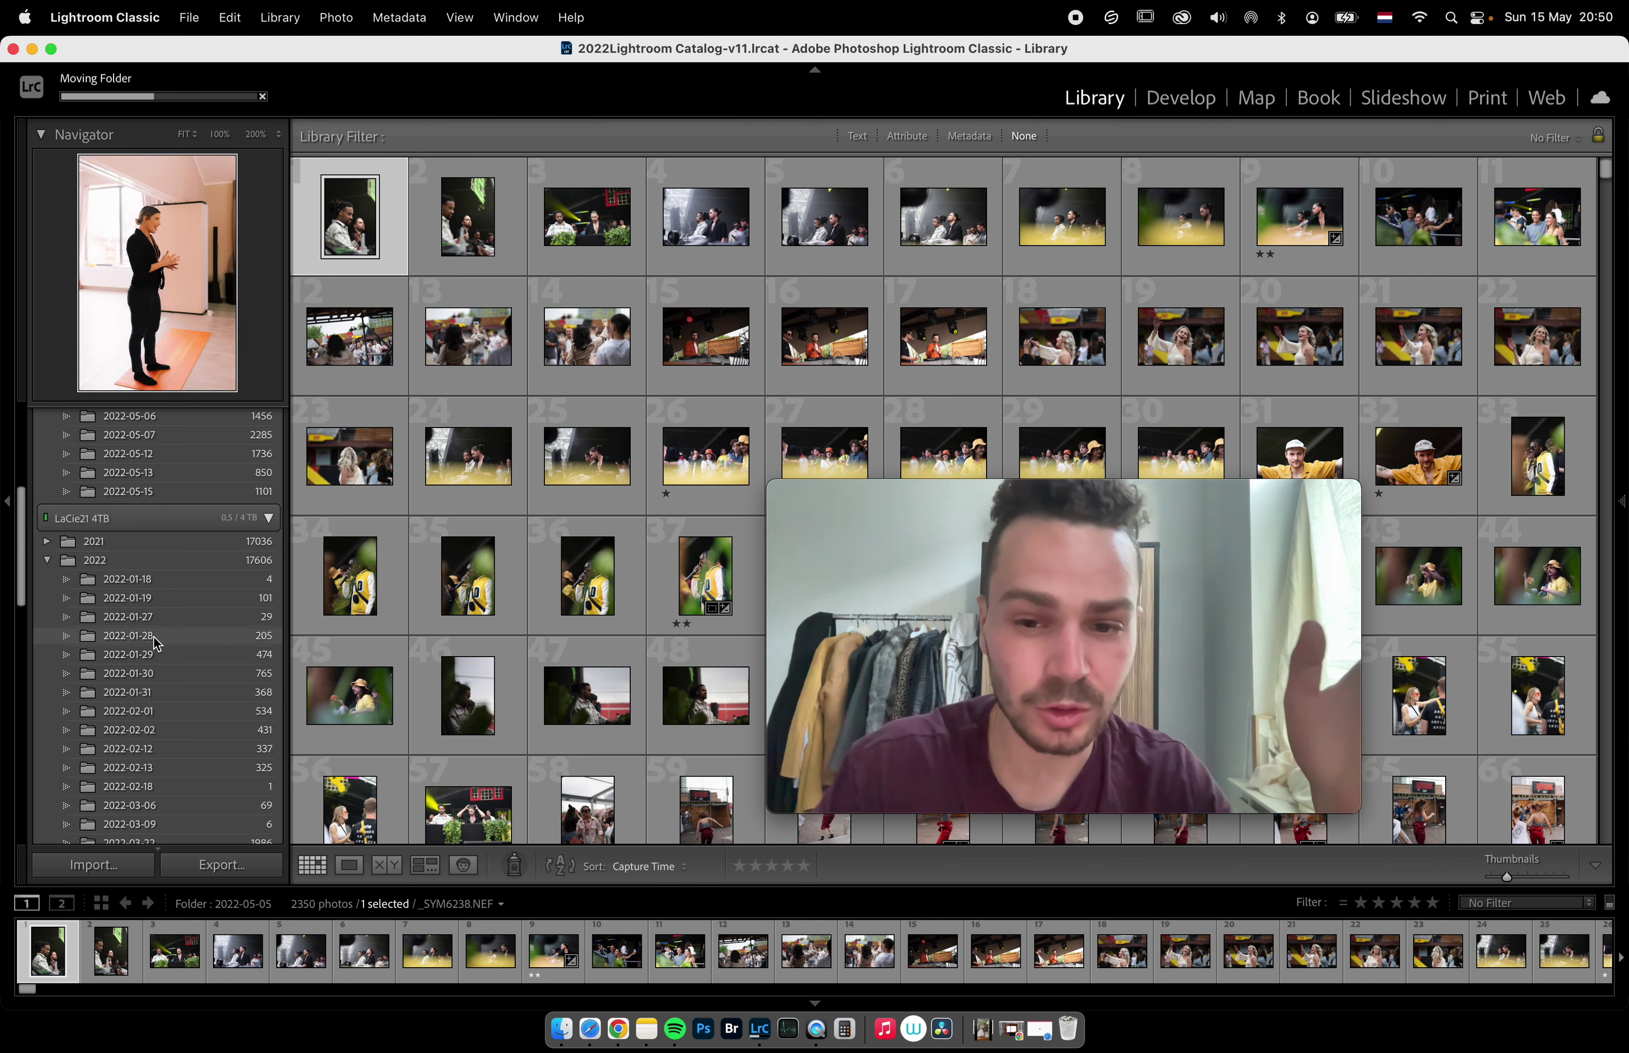
pyautogui.scroll(-4, 154, 719)
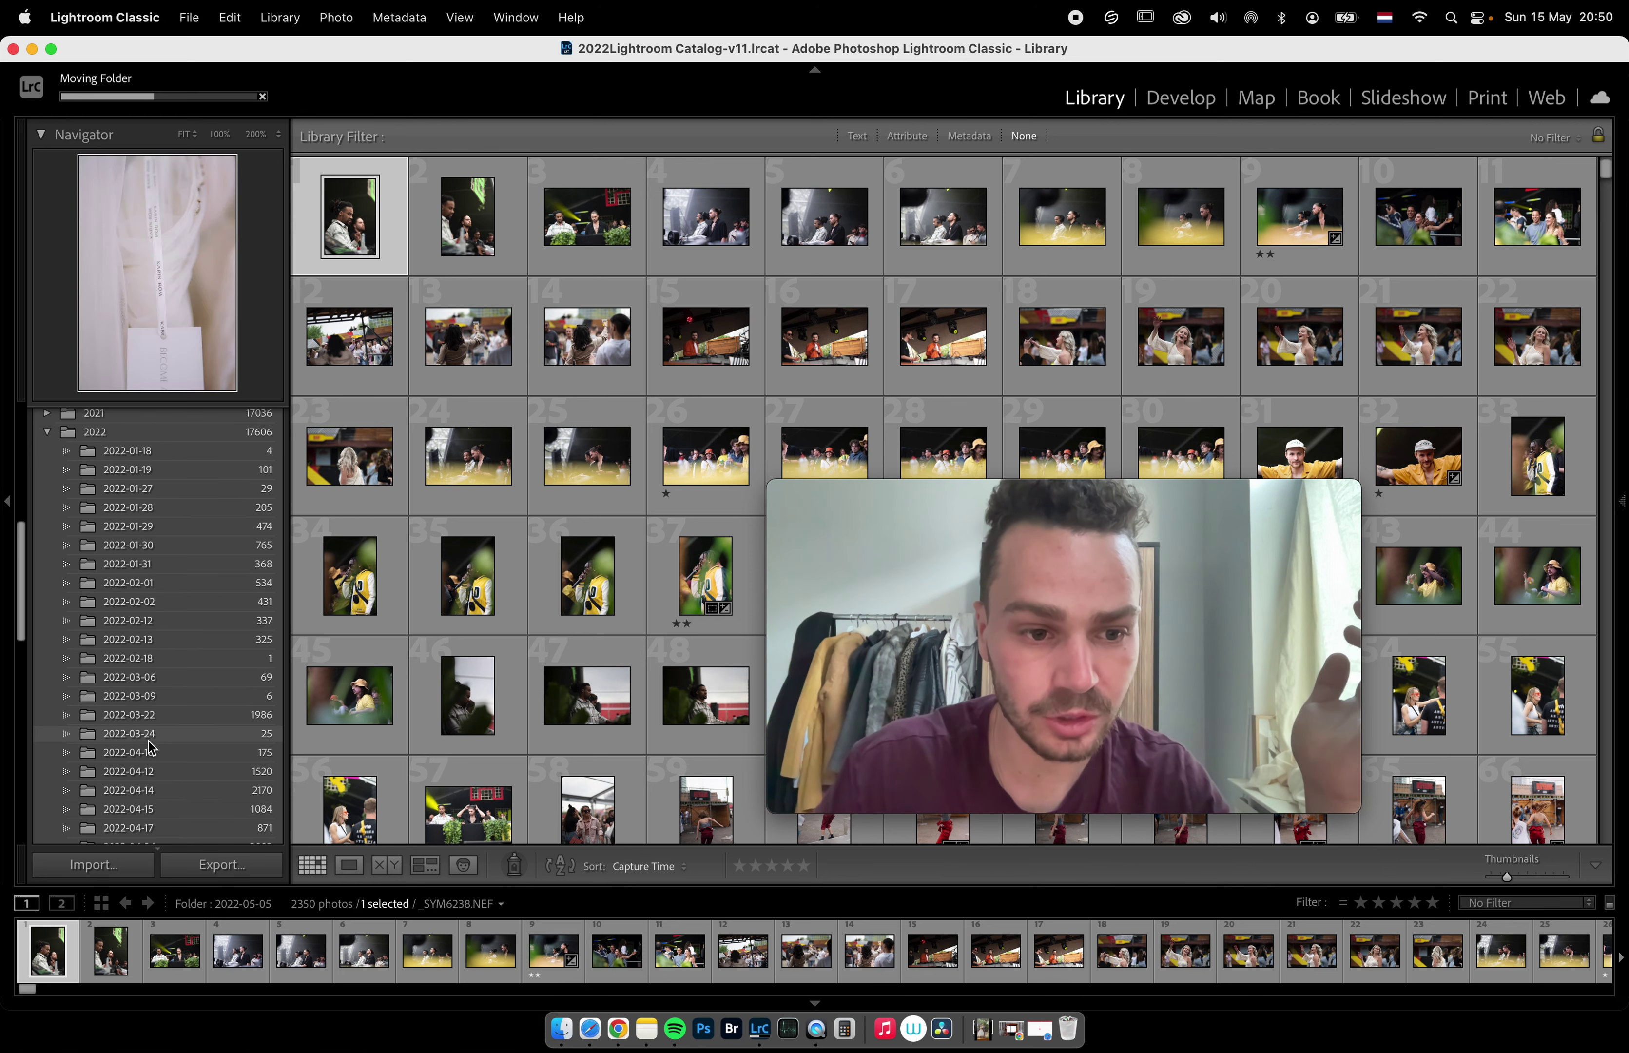
pyautogui.click(153, 716)
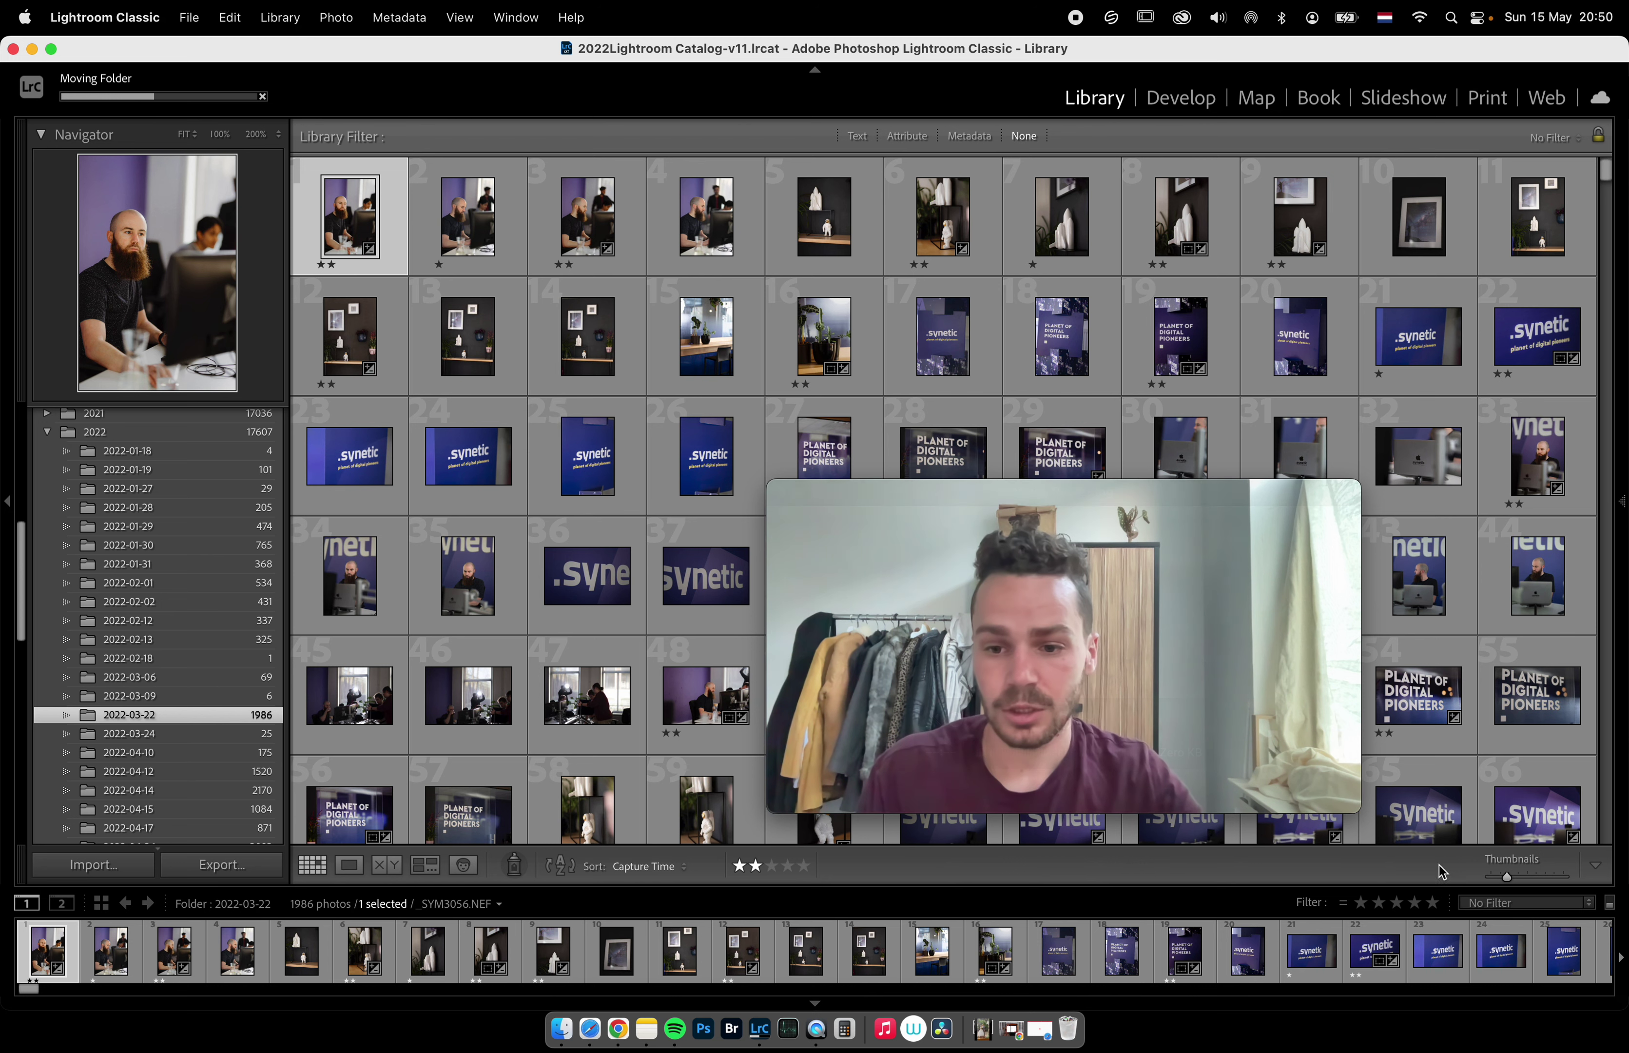
pyautogui.click(1345, 907)
pyautogui.click(1343, 910)
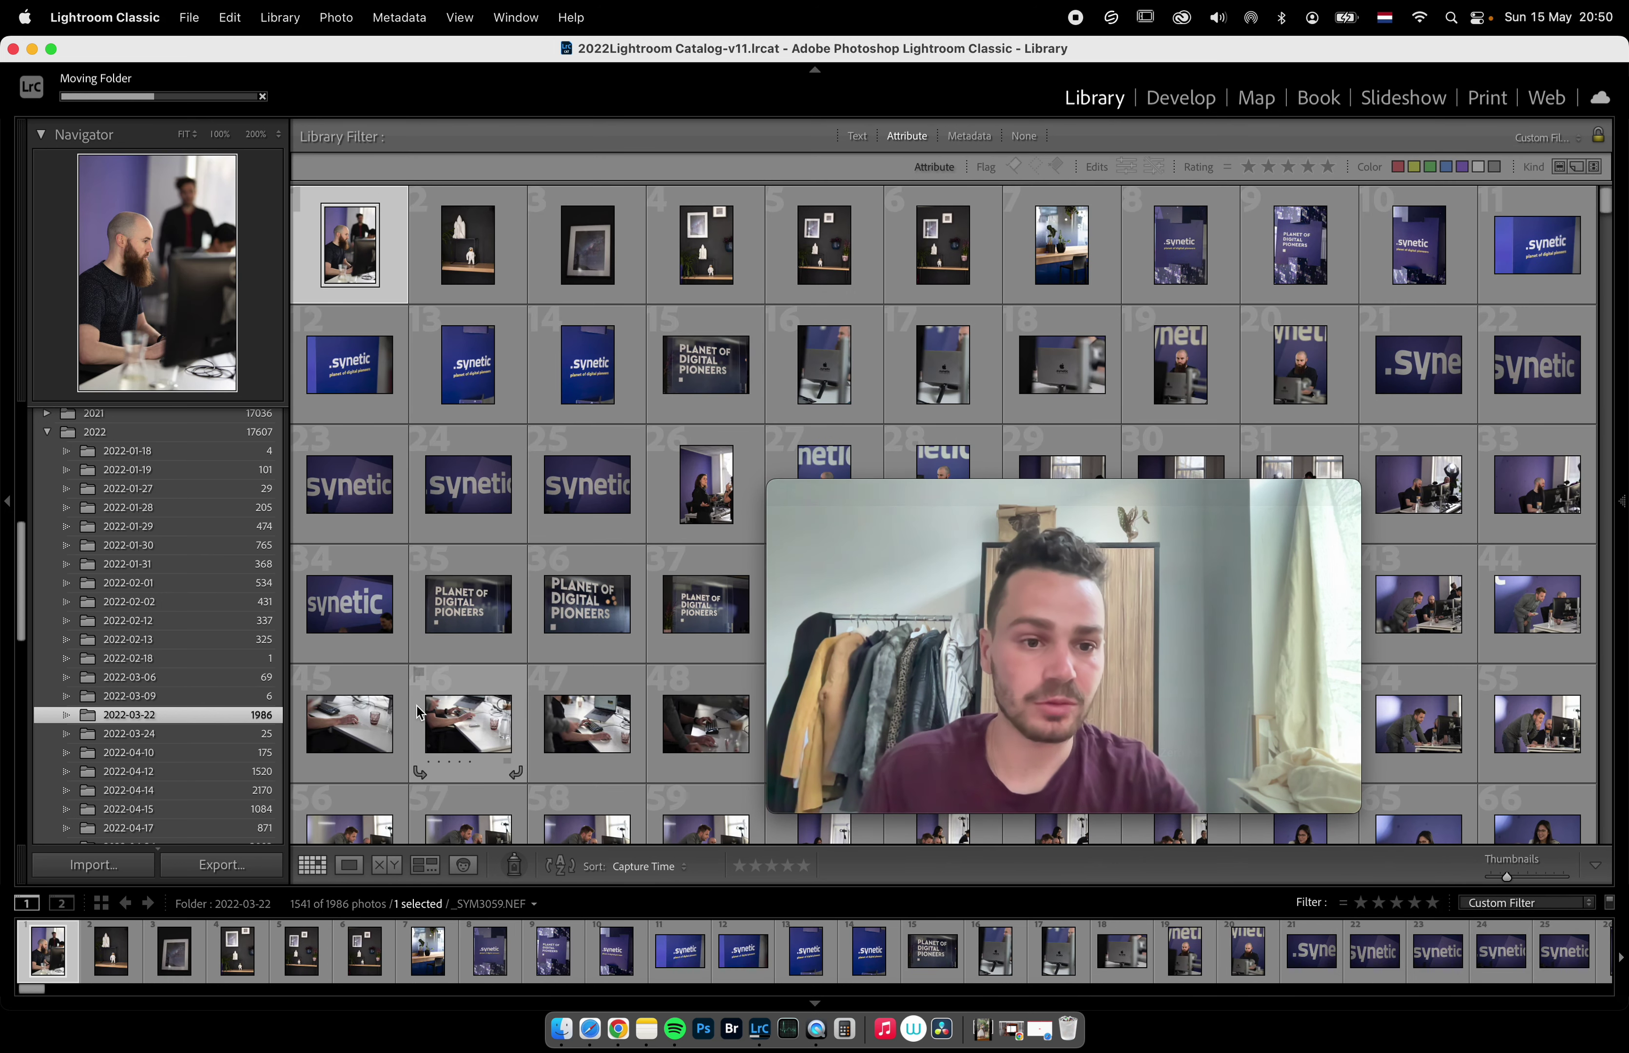
# Open the 2022-04-12 folder and filter it to photos with exactly the chosen rating.
pyautogui.click(213, 772)
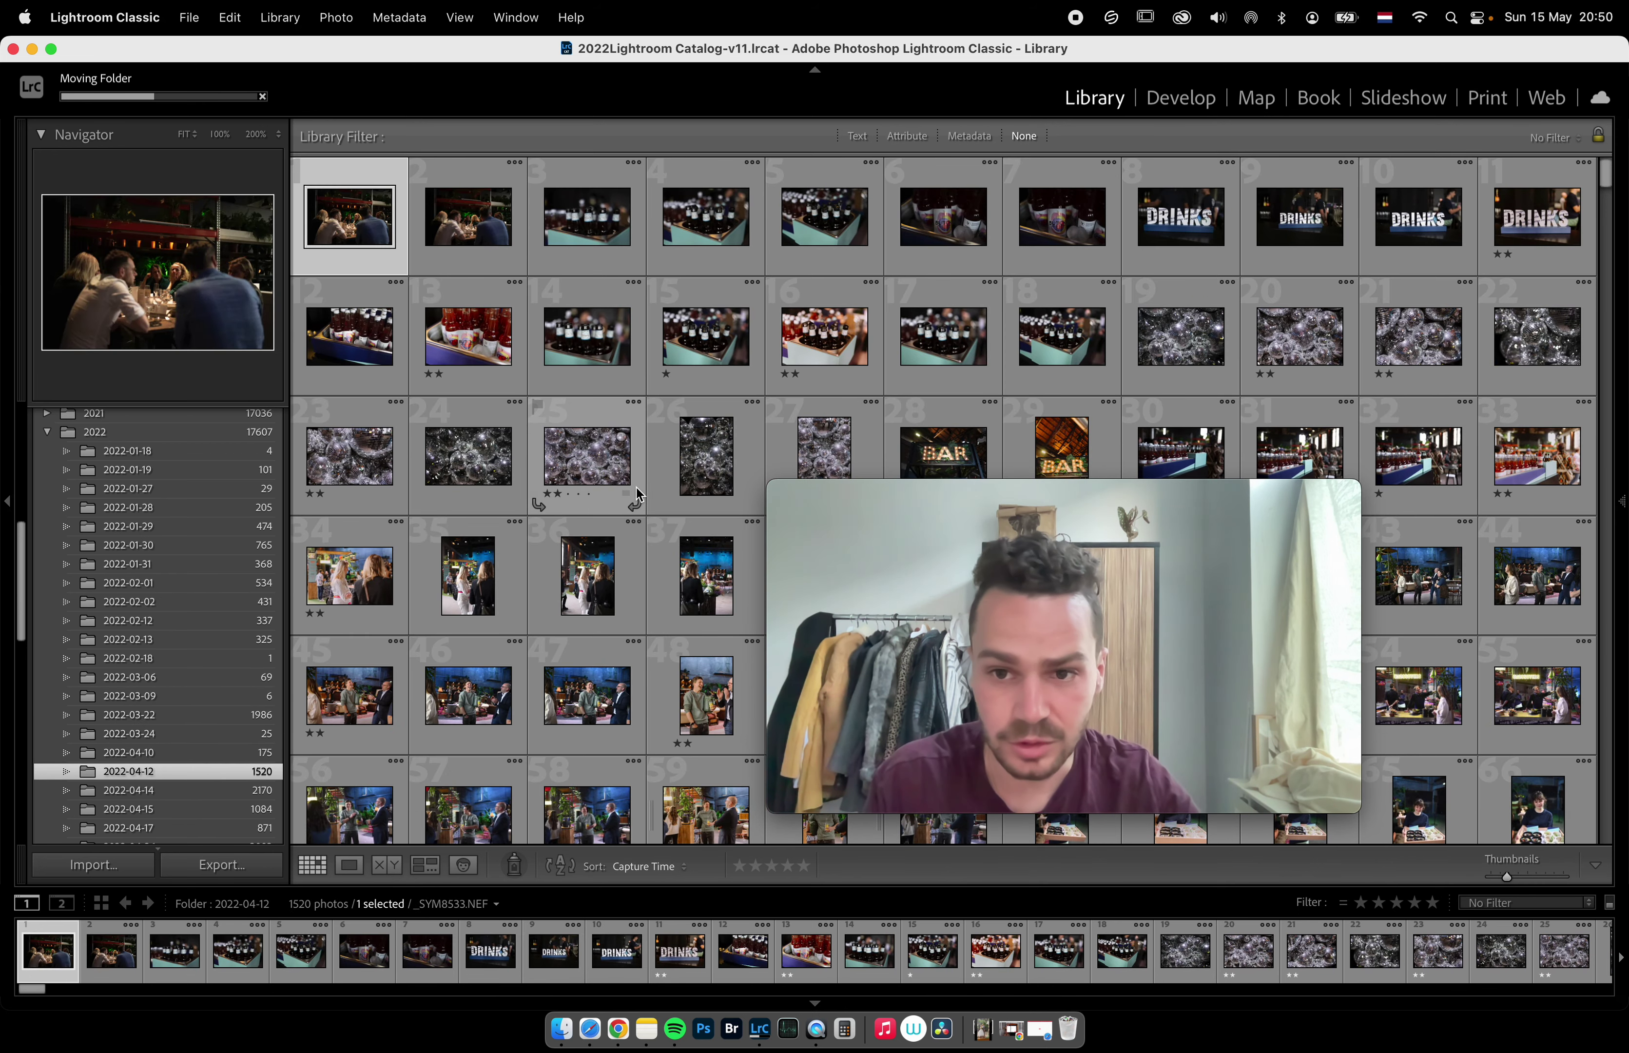
pyautogui.scroll(-10, 637, 487)
pyautogui.scroll(-1, 637, 488)
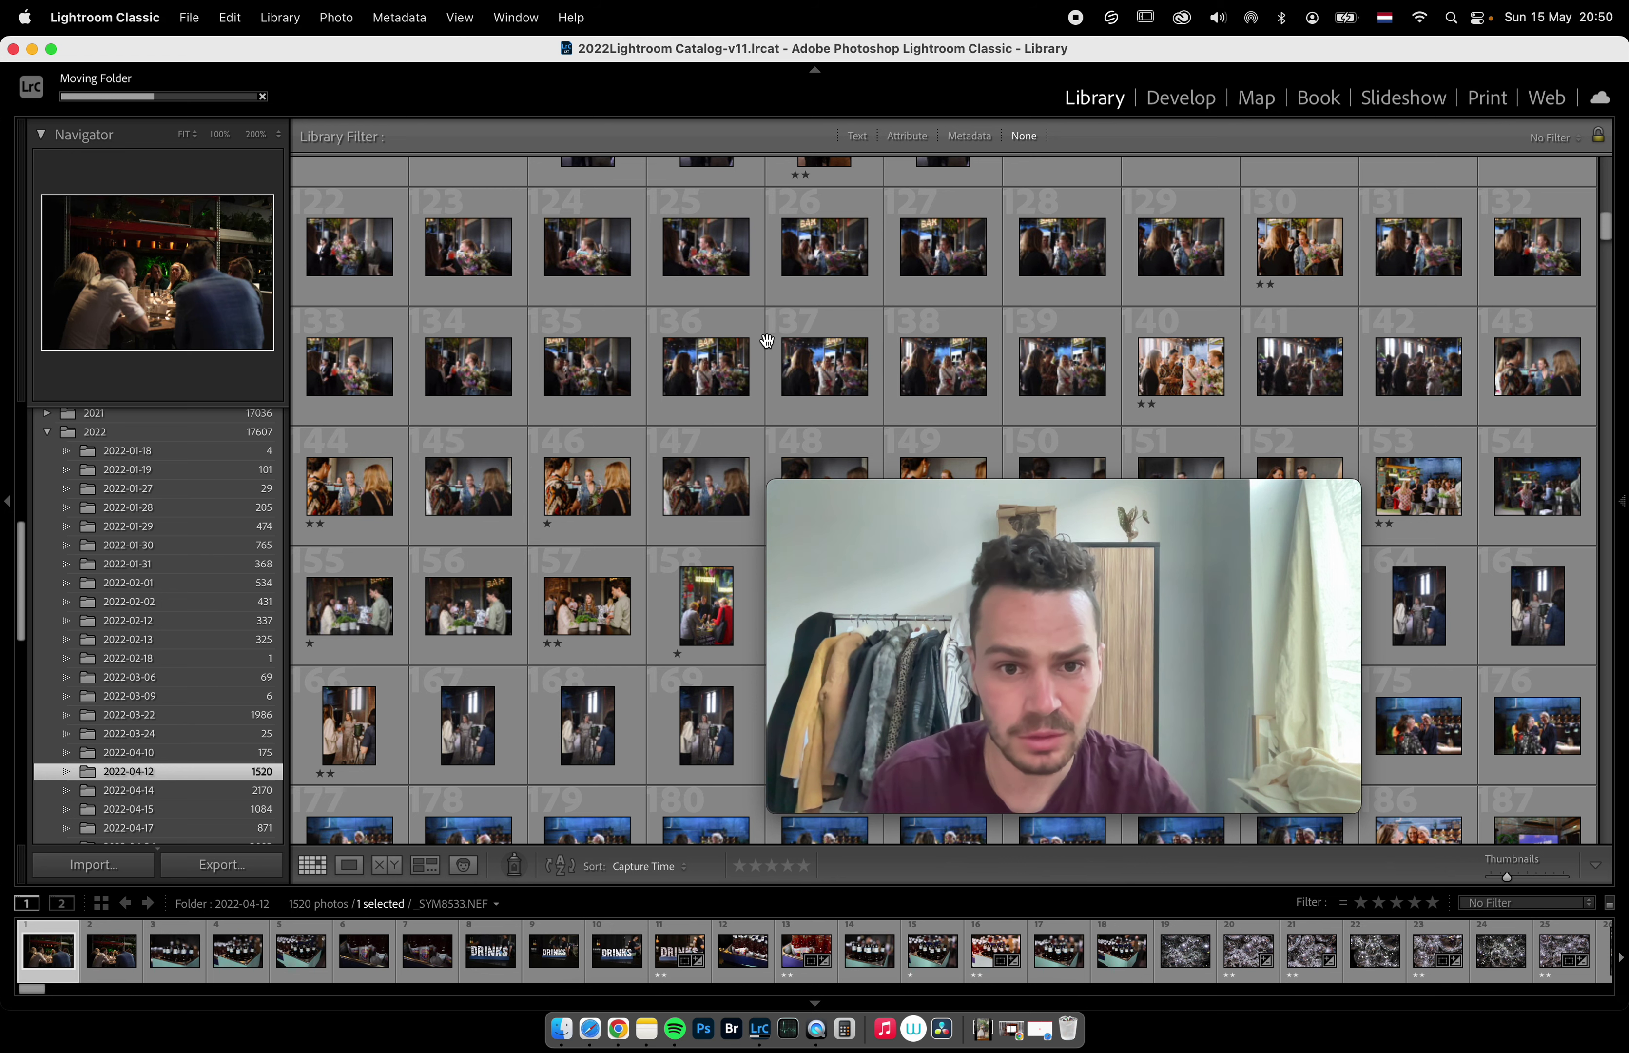
pyautogui.click(808, 379)
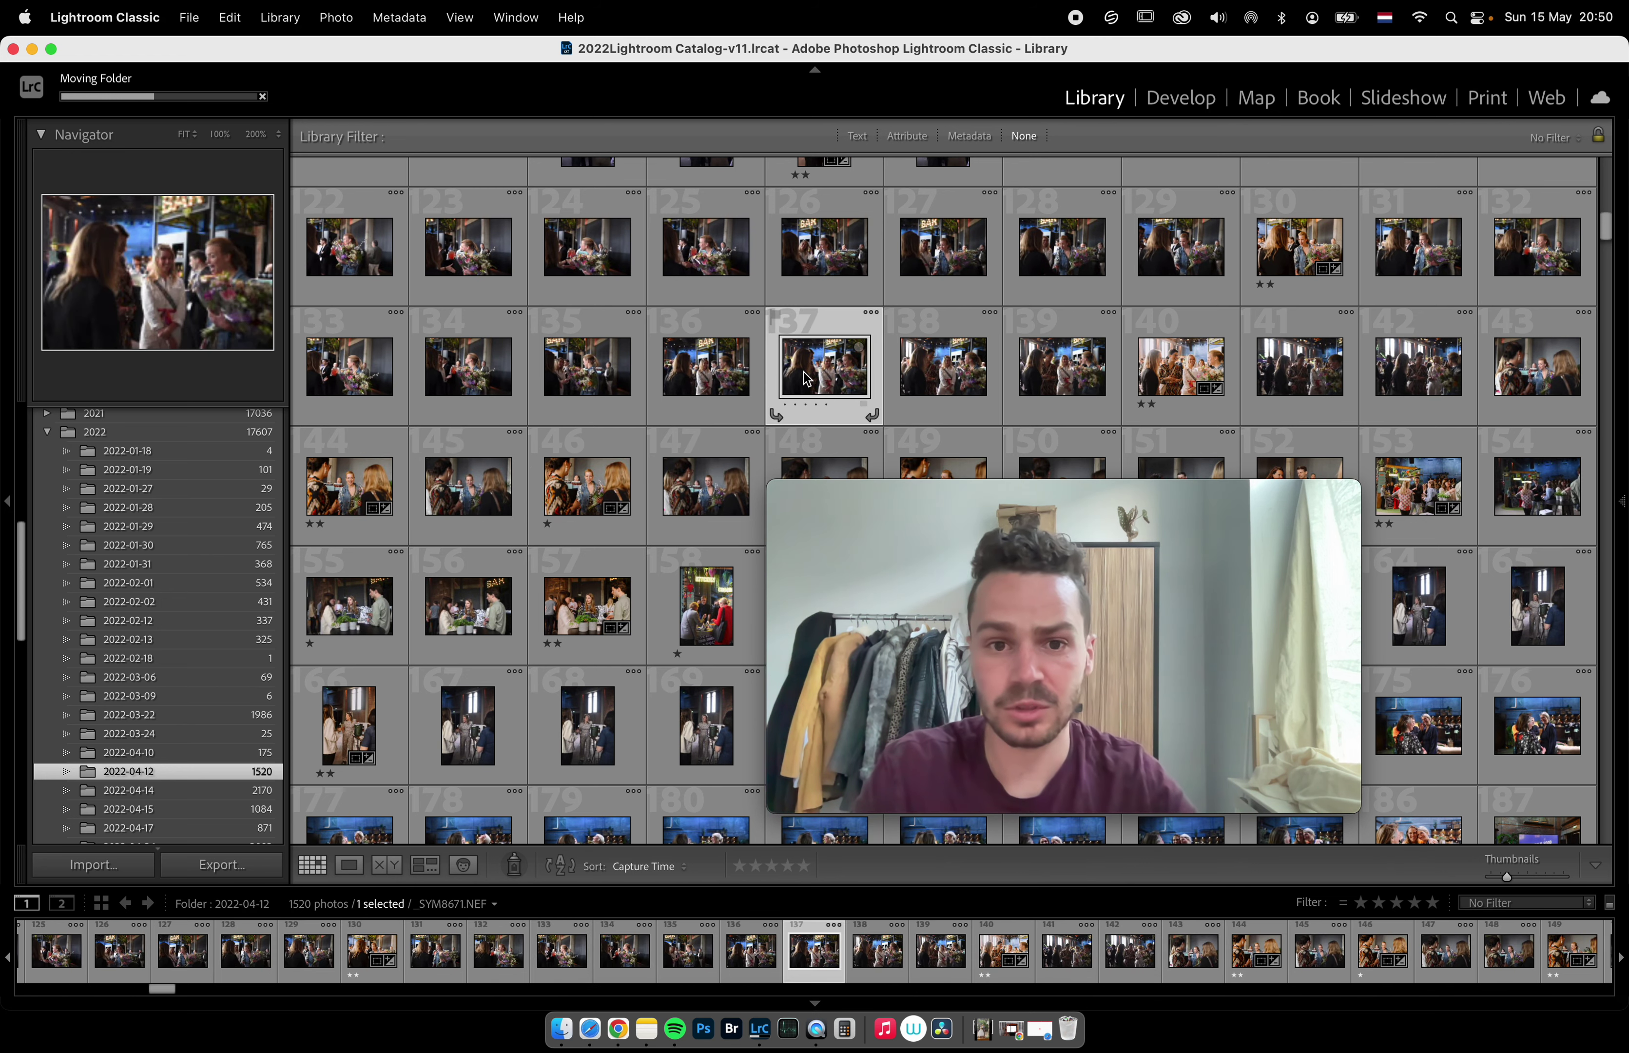
pyautogui.click(1344, 904)
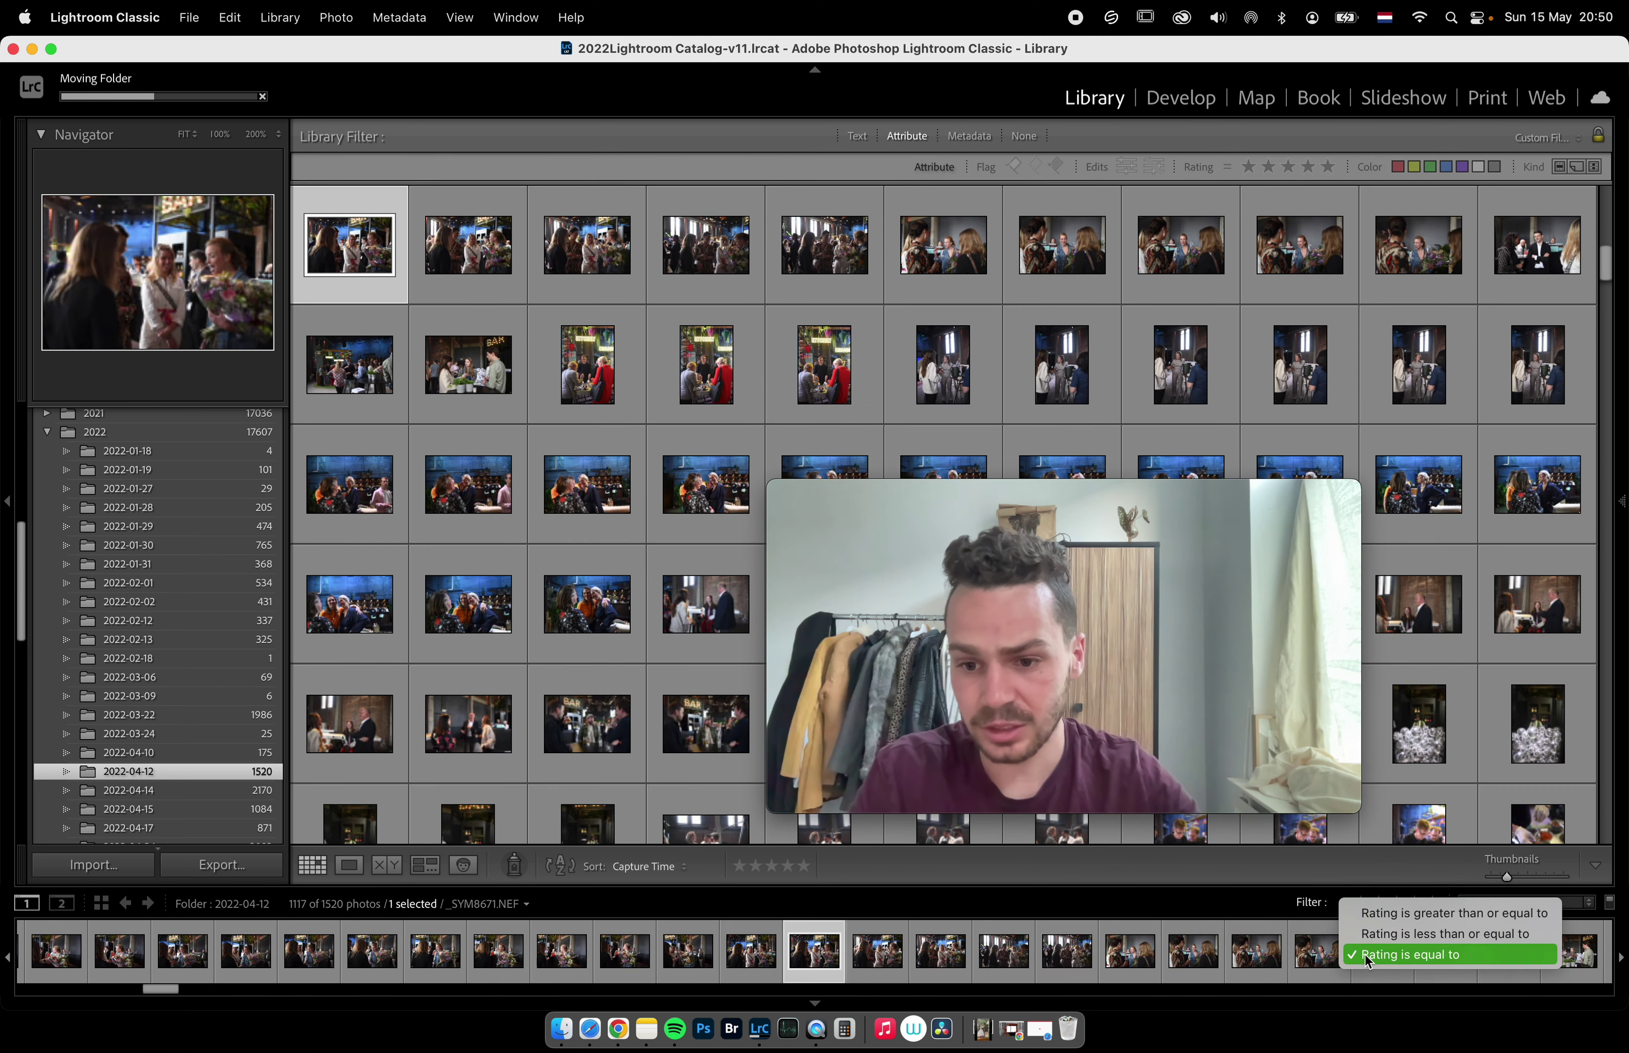
pyautogui.click(1368, 955)
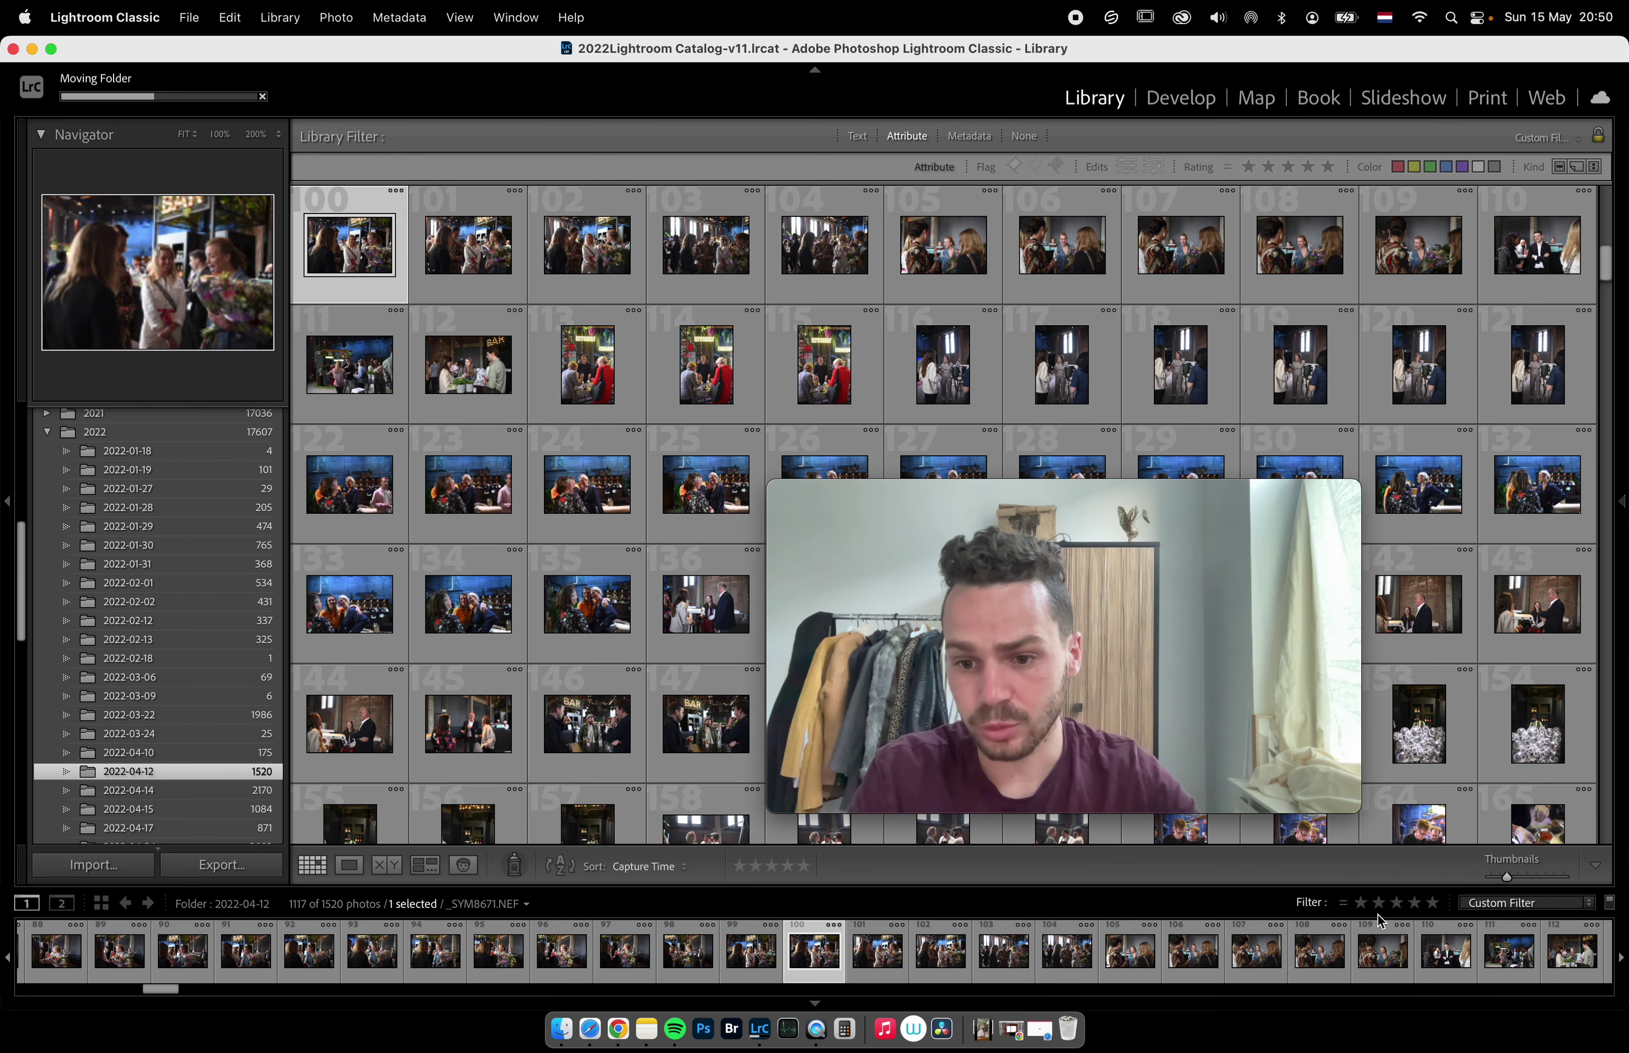
# Select all 1117 filtered photos, cancel their removal, and set the rating filter to 'at least'.
pyautogui.scroll(-15, 985, 293)
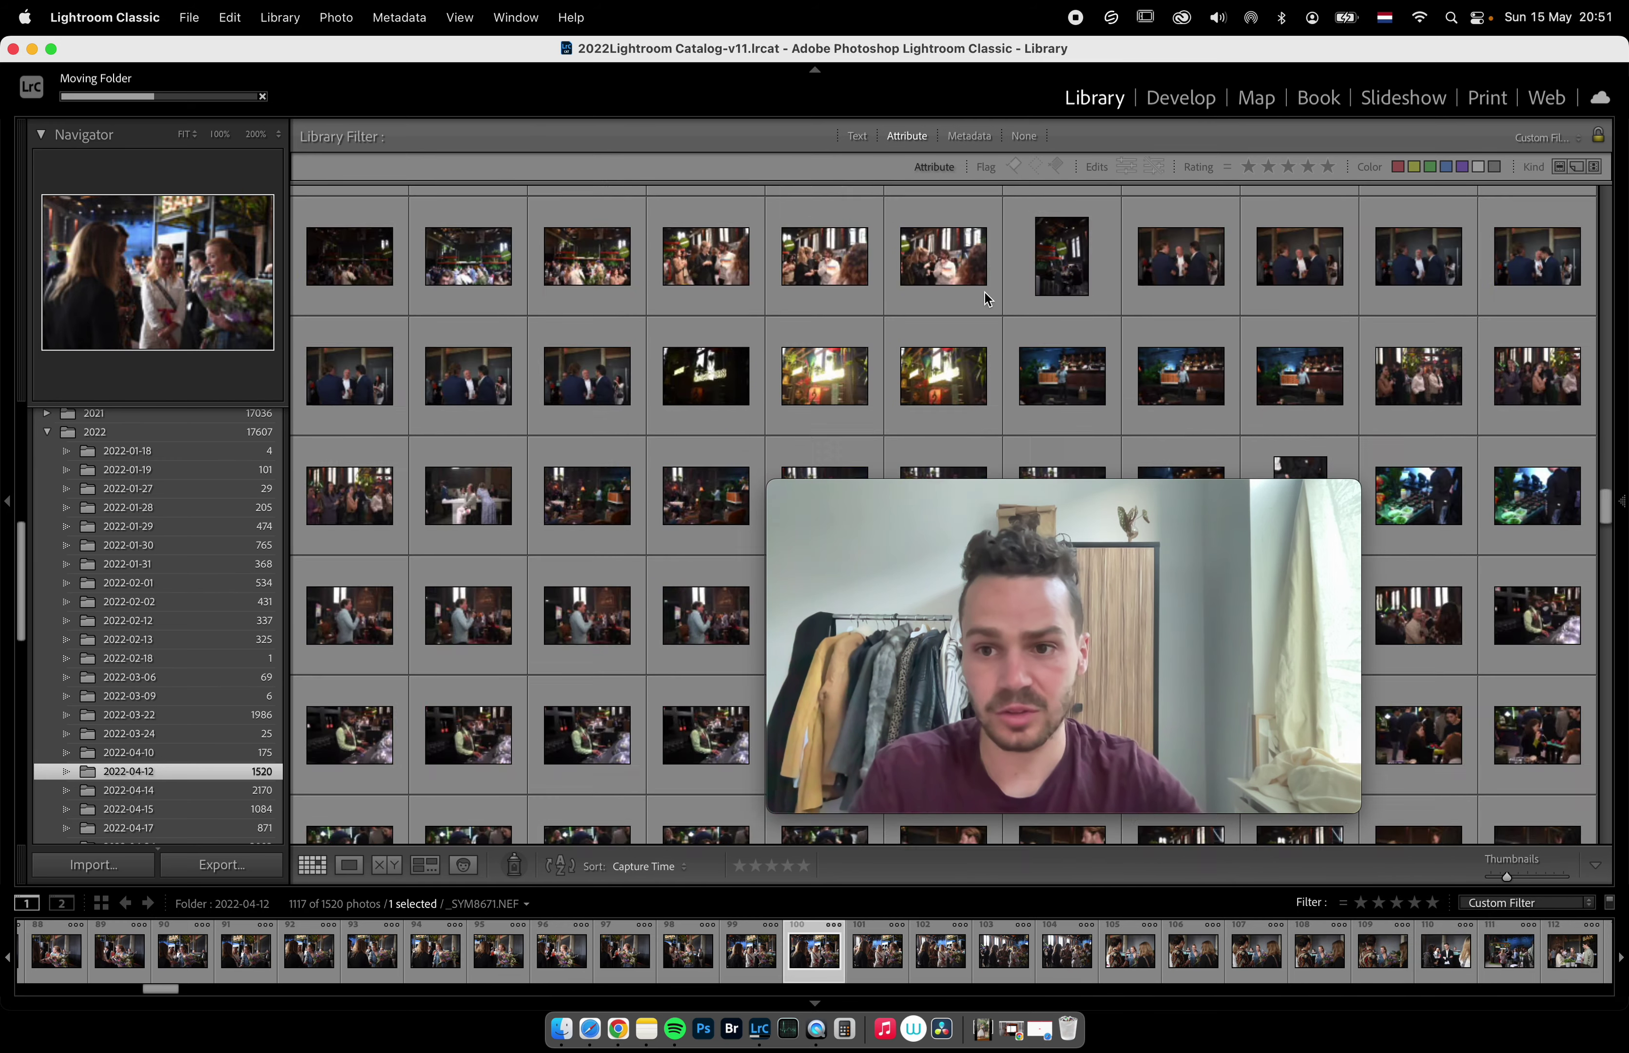
pyautogui.scroll(15, 986, 293)
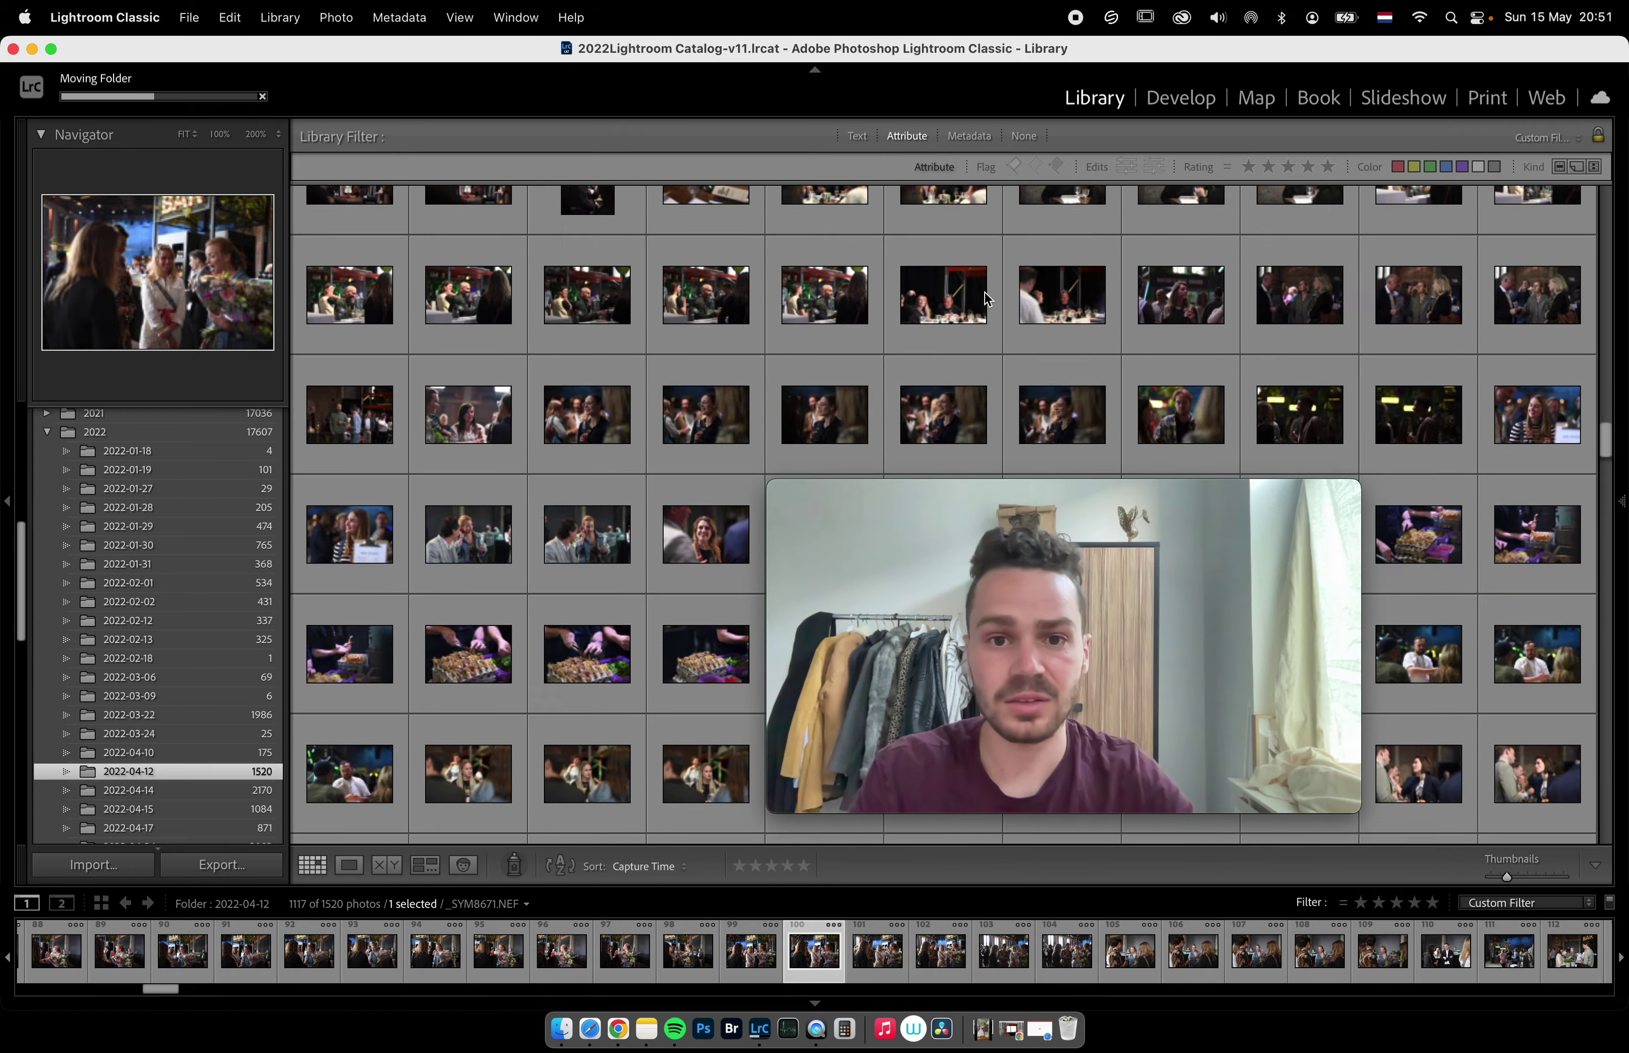
pyautogui.press('j')
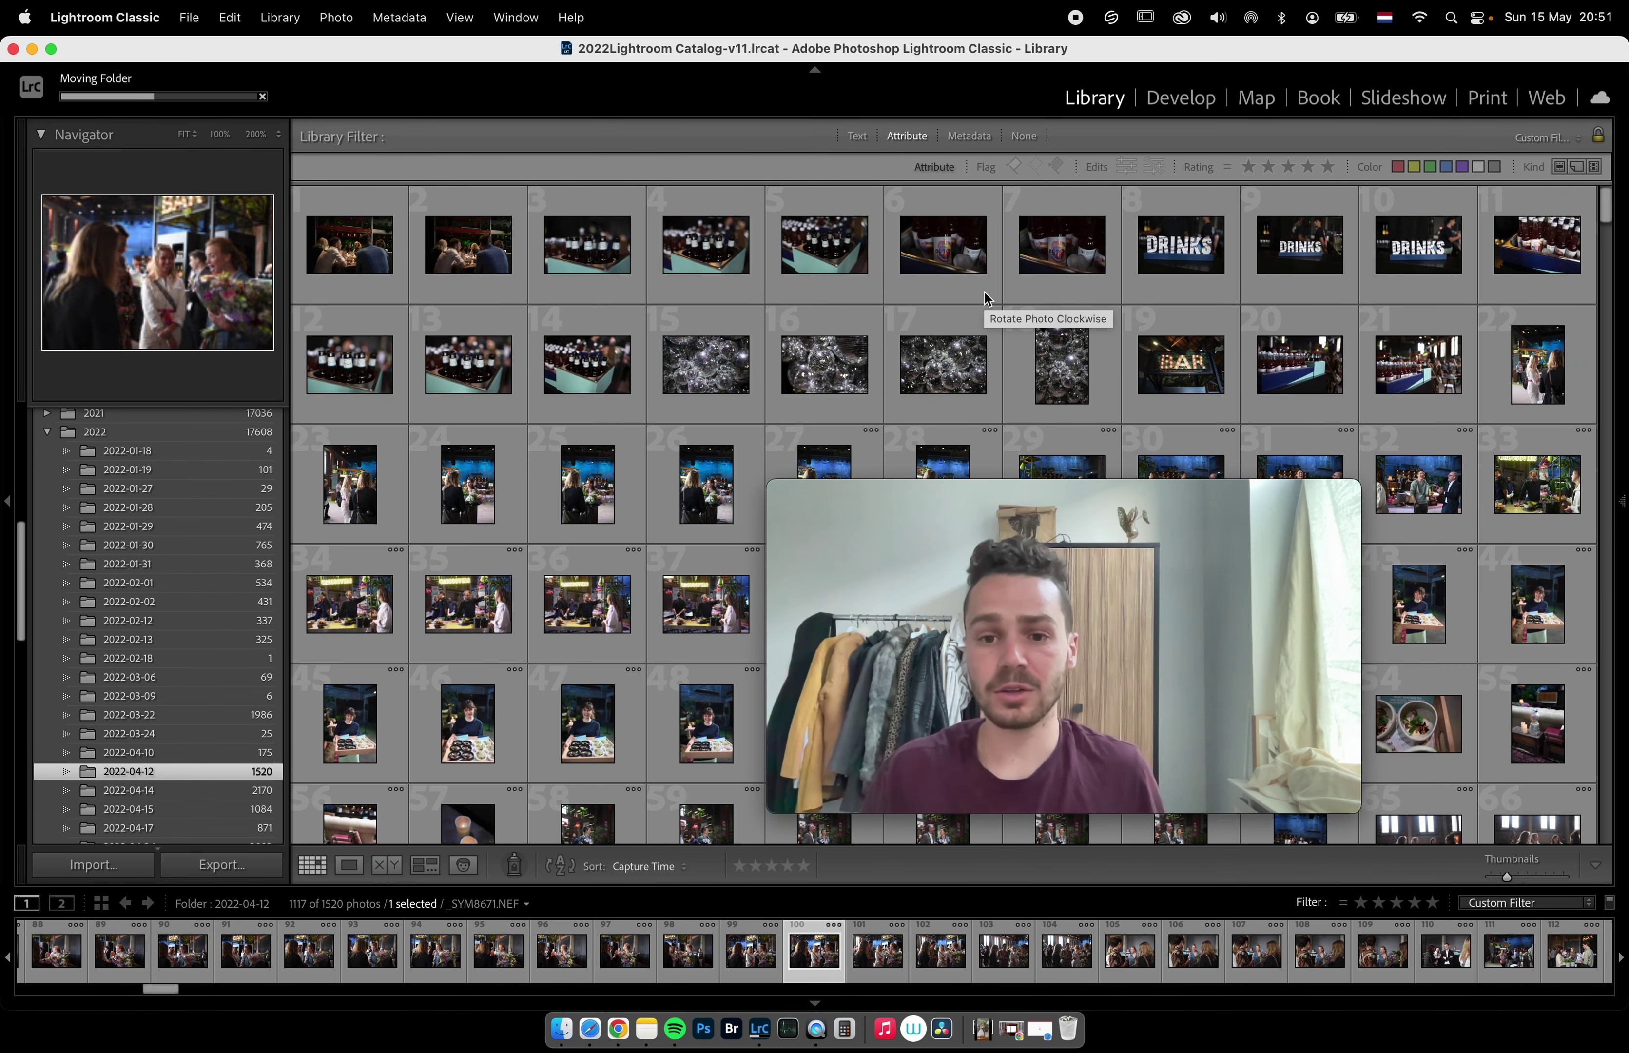
pyautogui.press('super+a')
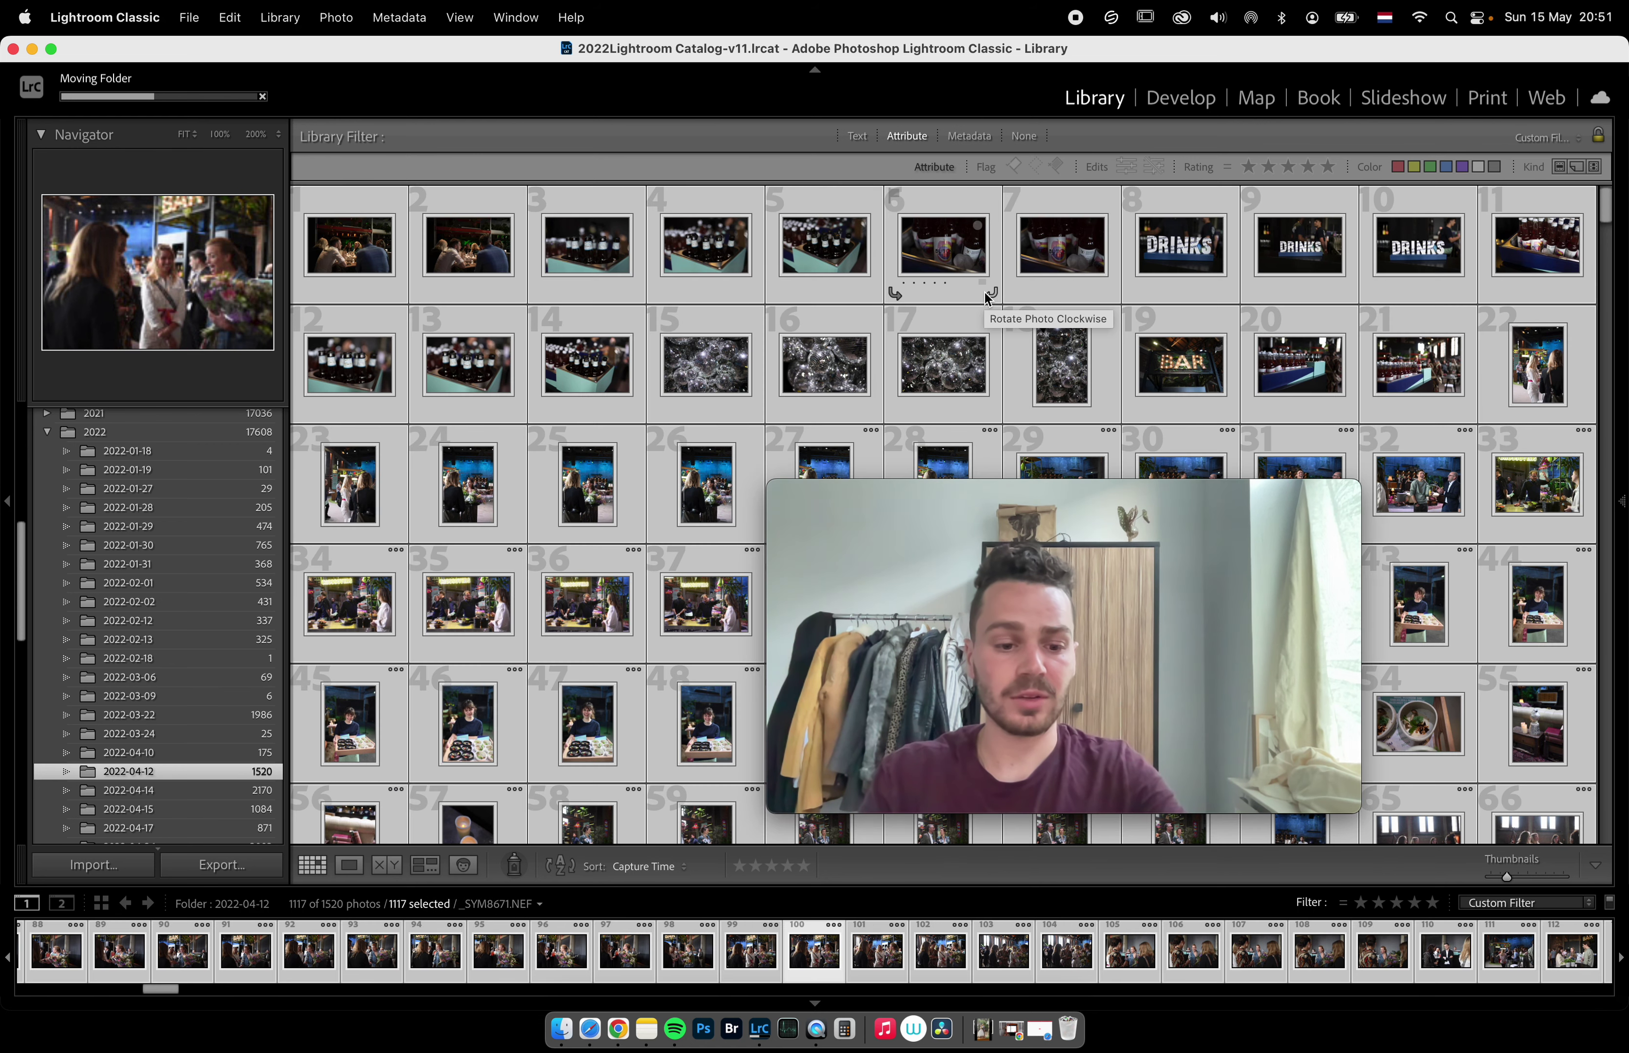
pyautogui.press('BackSpace')
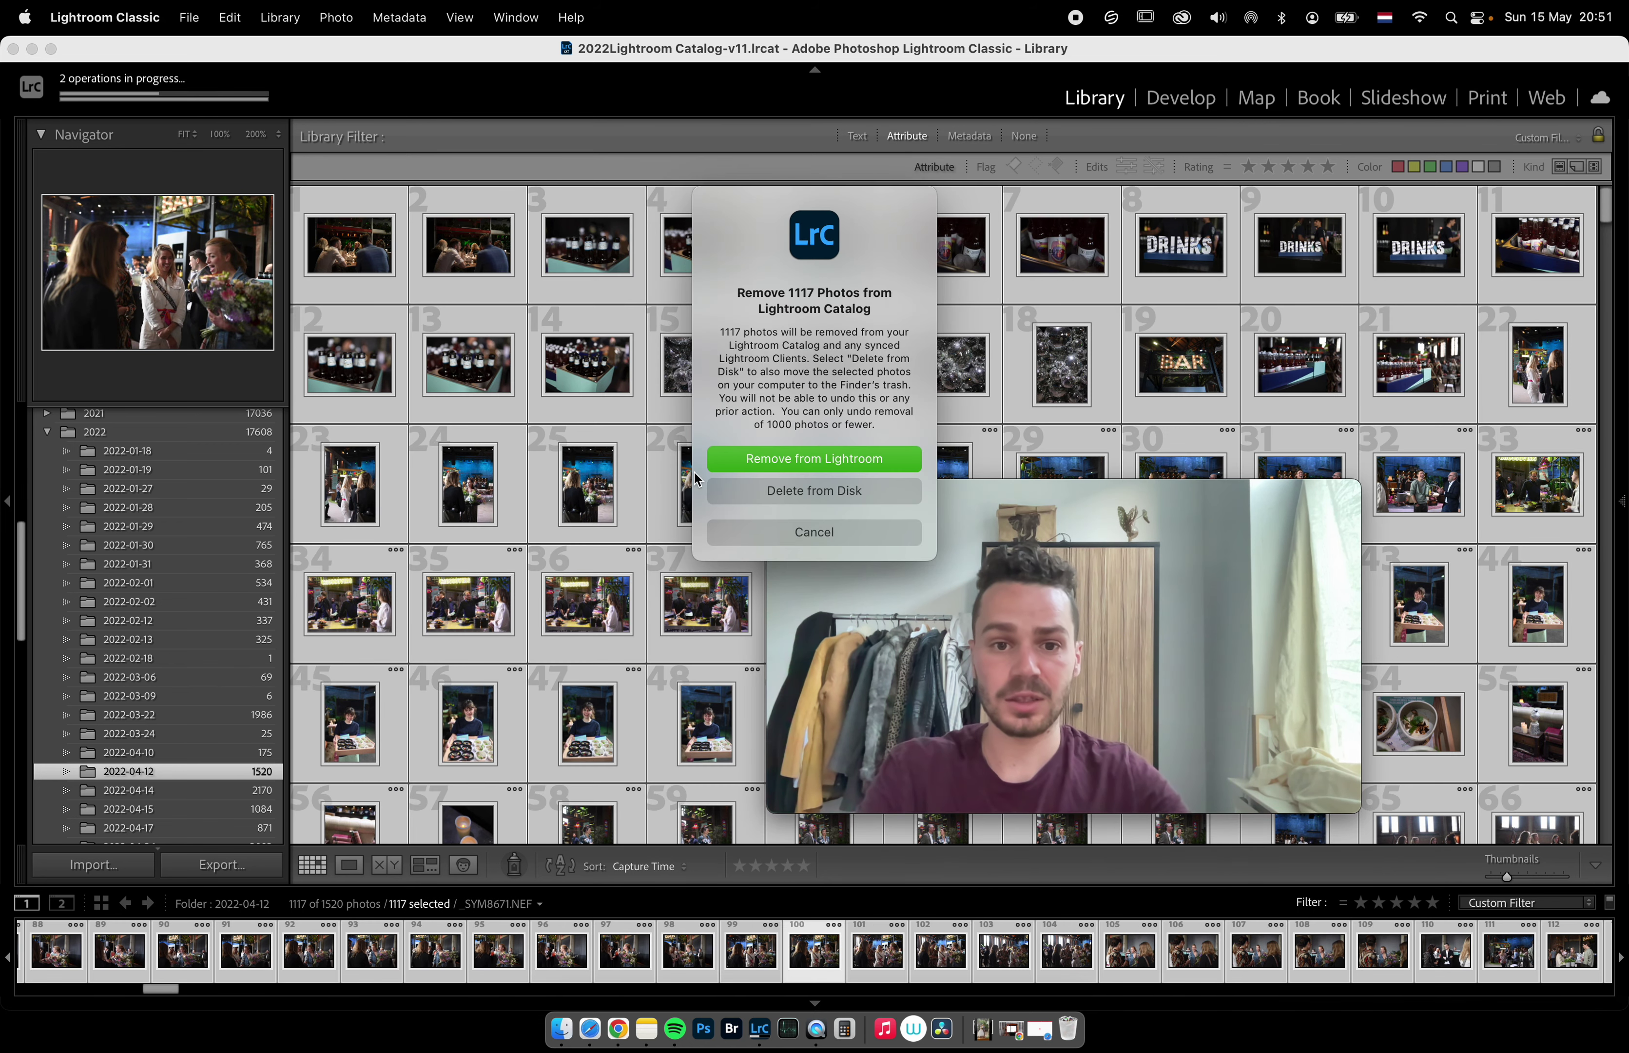
pyautogui.click(757, 534)
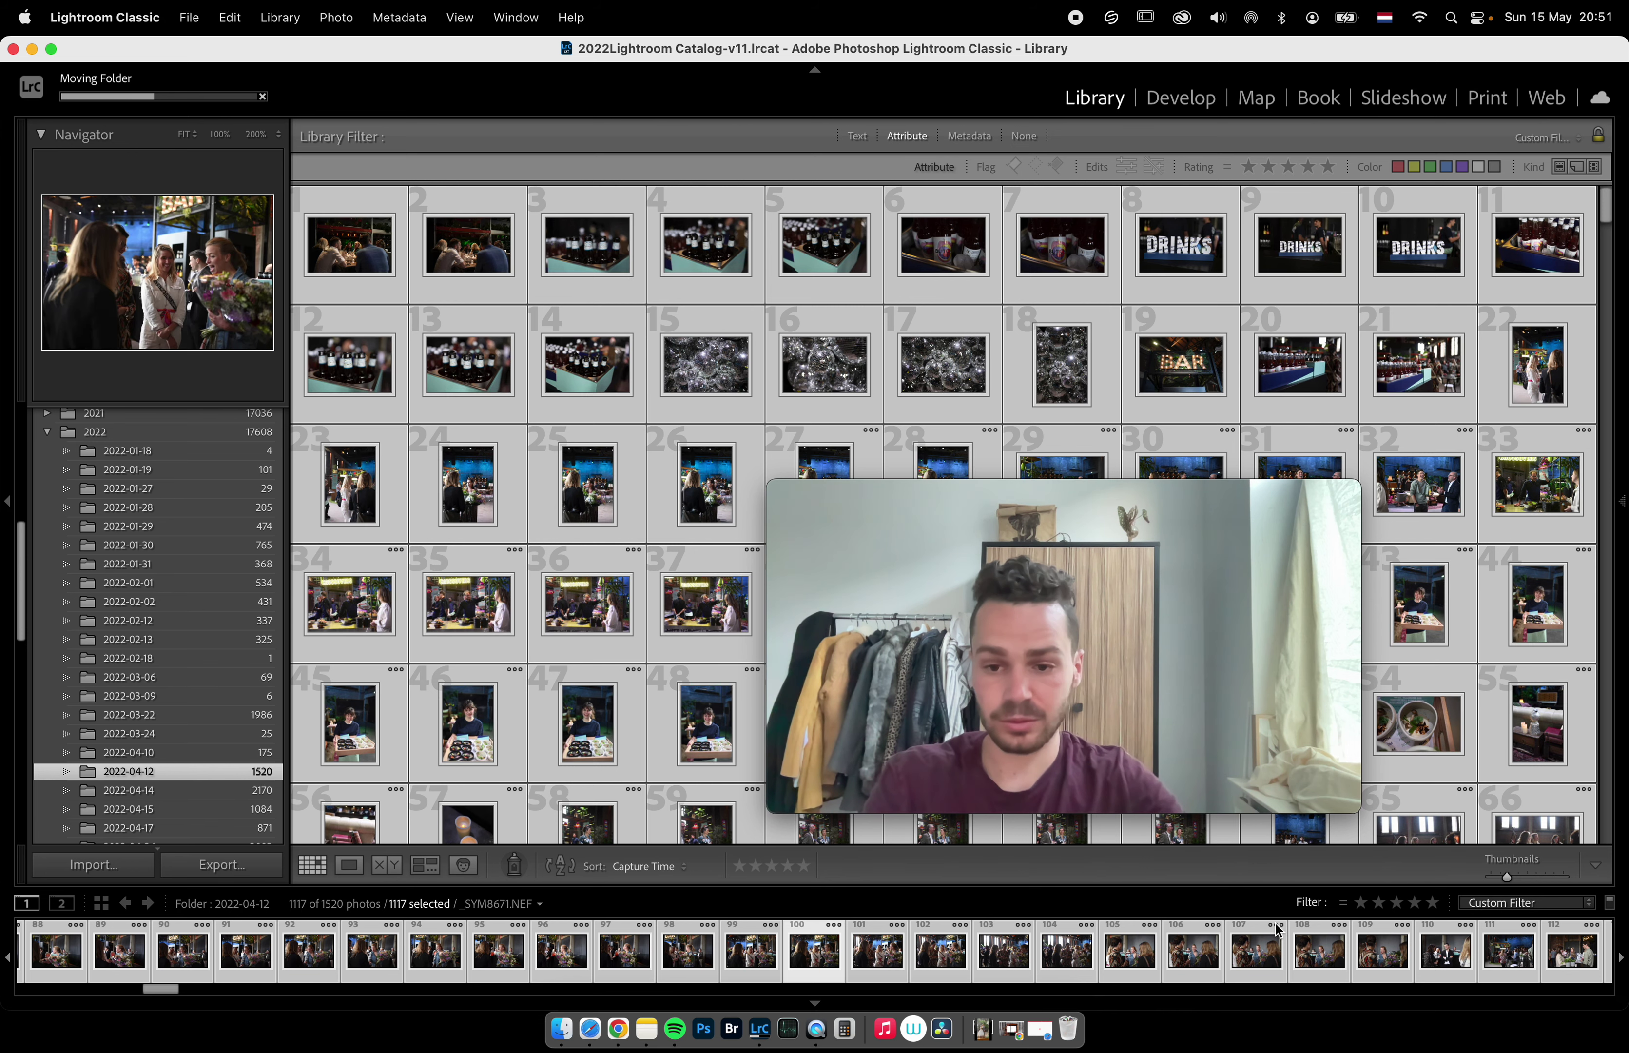
pyautogui.click(1343, 903)
pyautogui.click(1371, 914)
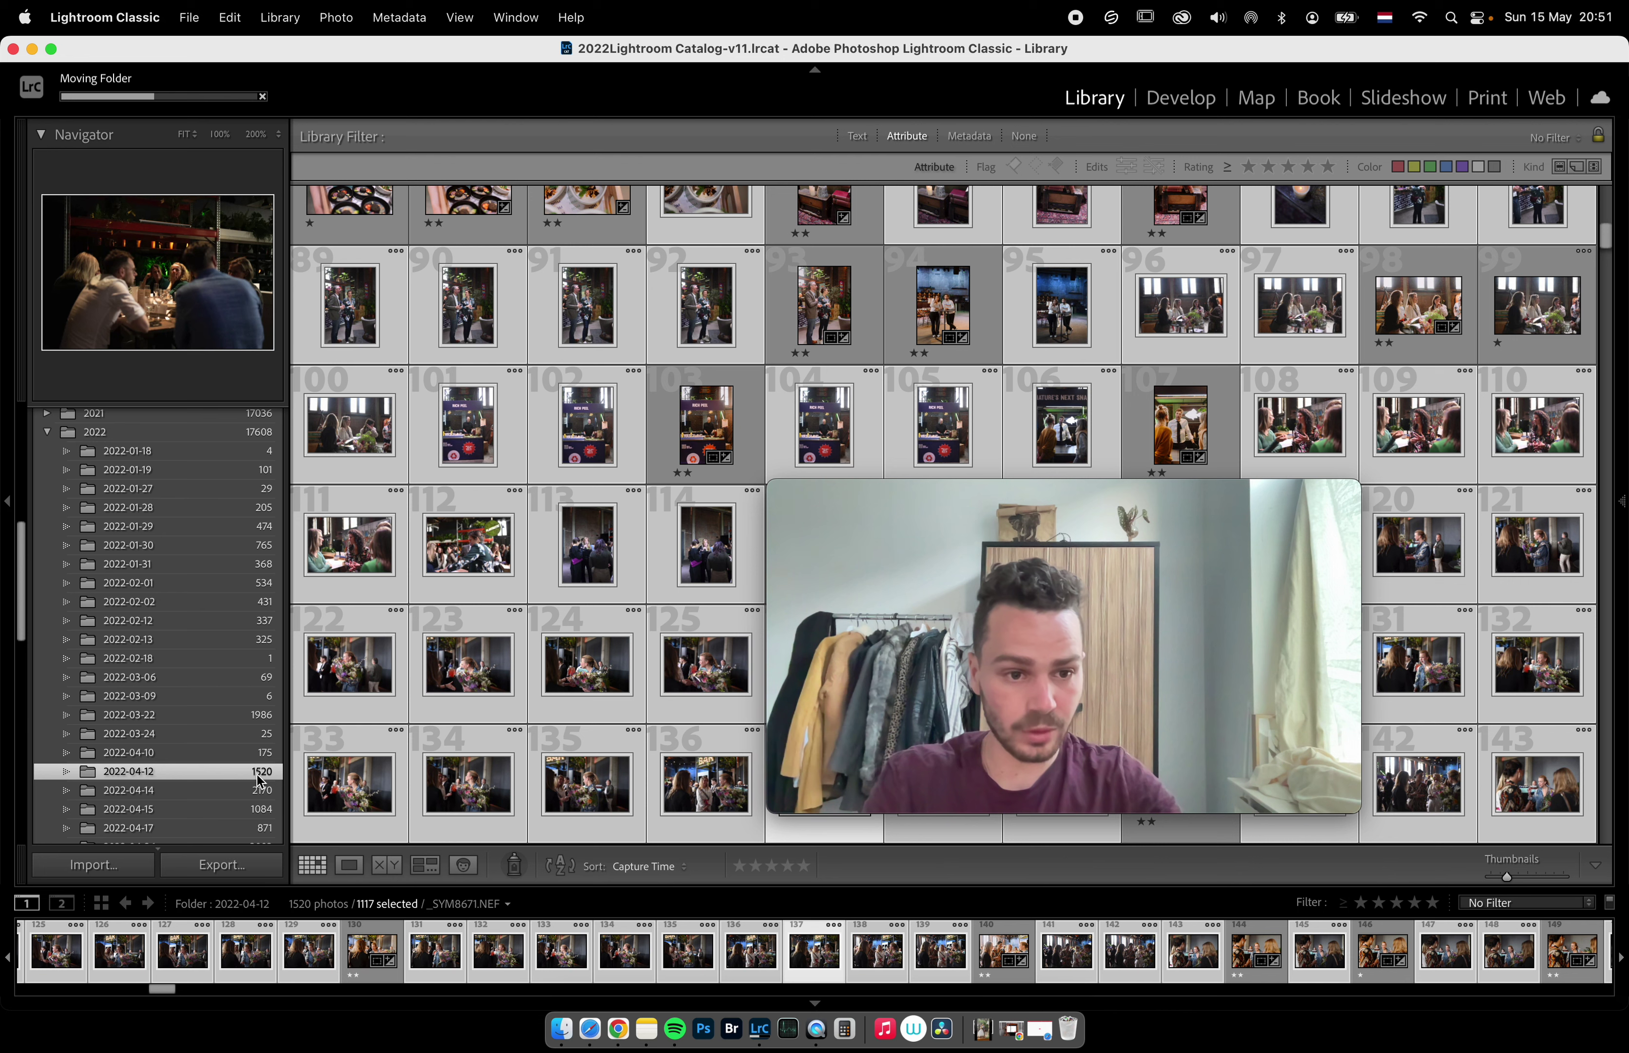
# Show only photos rated two stars and higher, then select the armchair photo, number 25.
pyautogui.click(1379, 904)
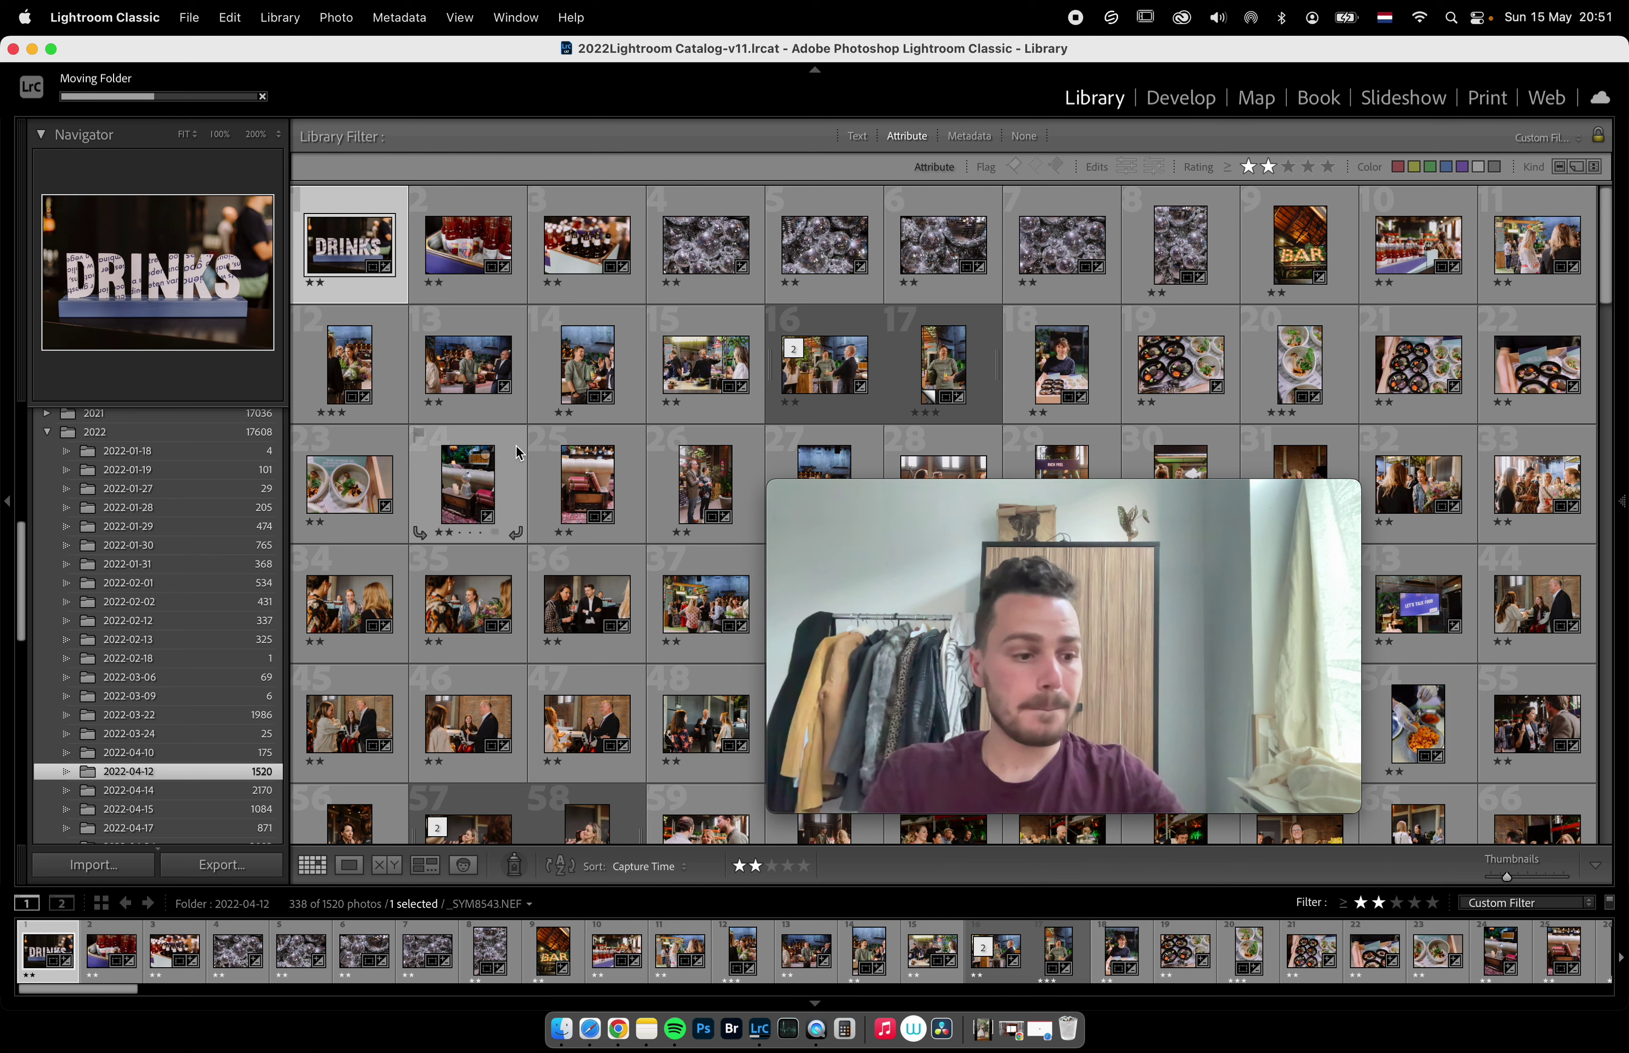
pyautogui.click(566, 494)
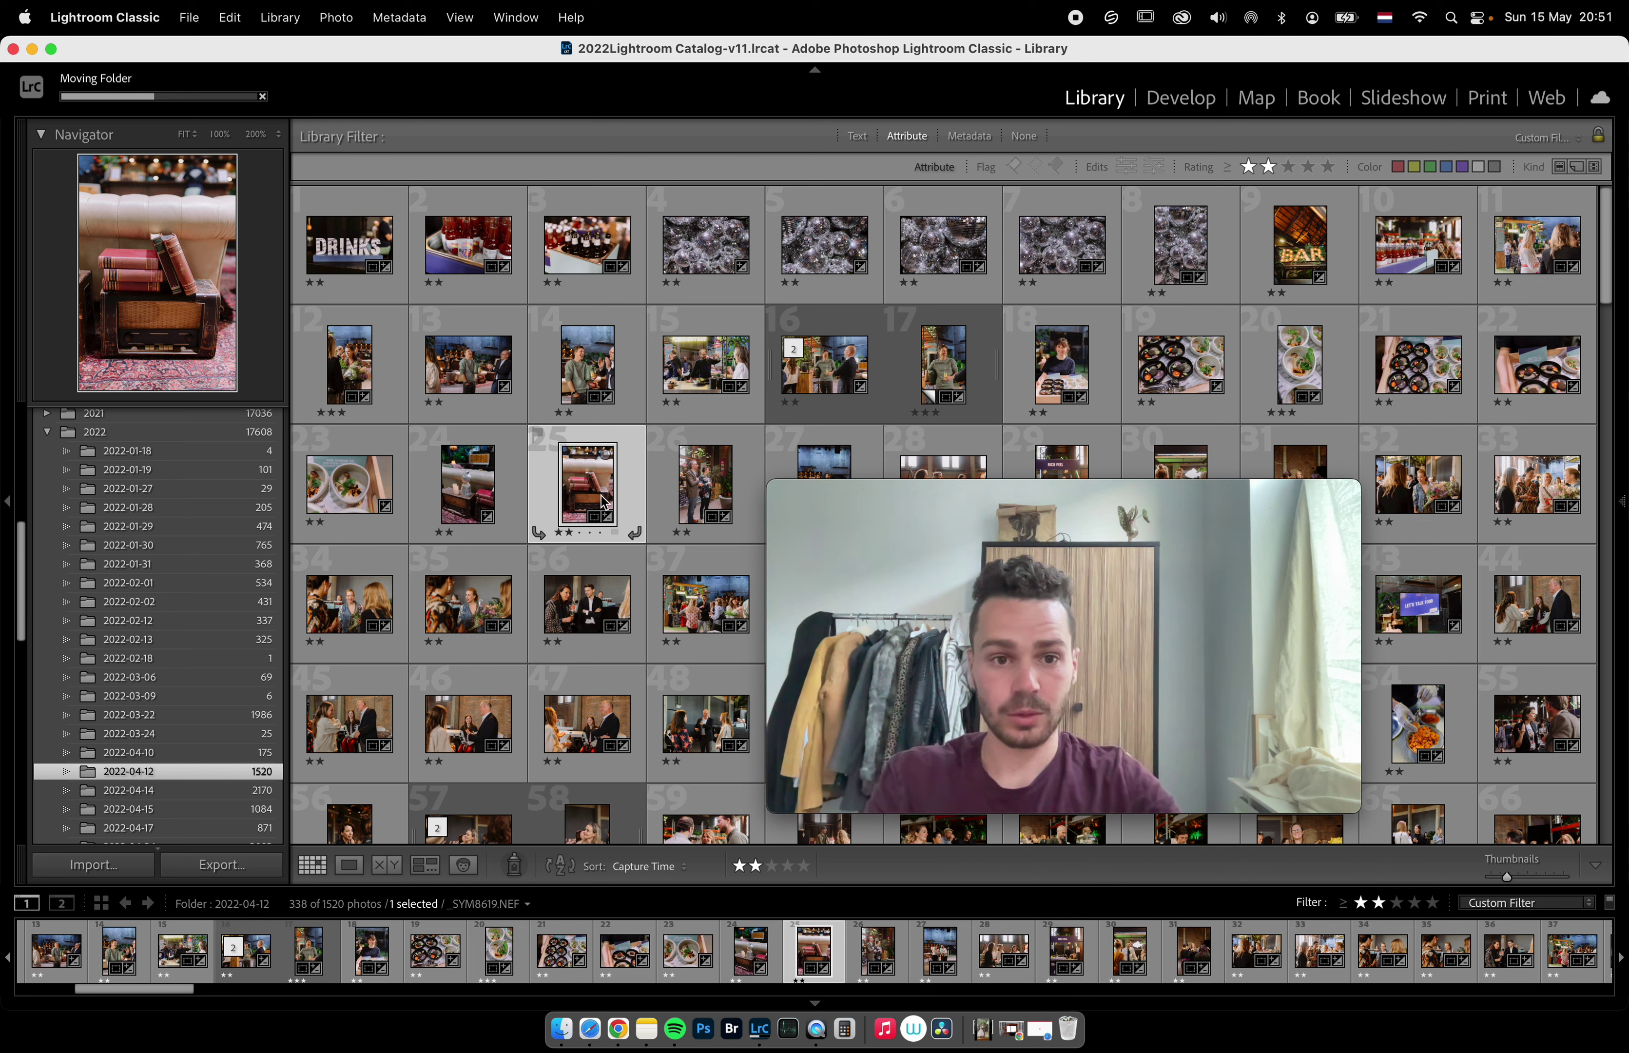
pyautogui.rightClick(552, 472)
# Review the armchair photo's export settings (JPEG, quality 100, 2048 px) without exporting, then go full screen.
pyautogui.moveTo(668, 897)
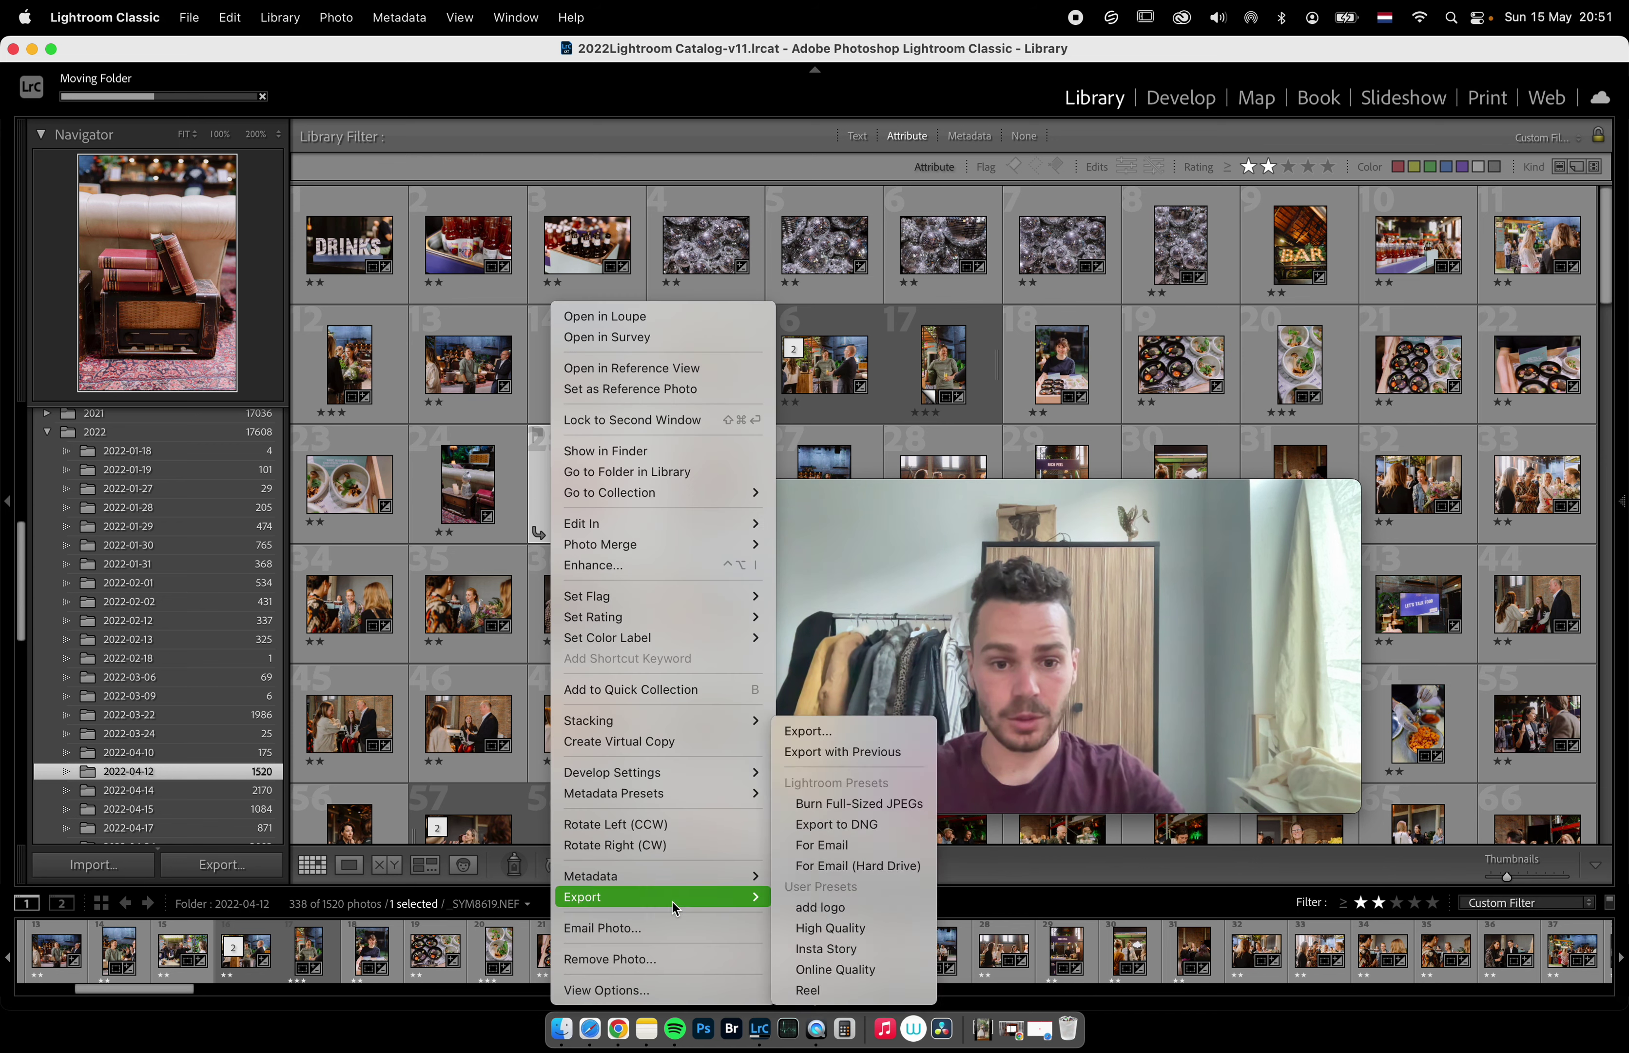
pyautogui.click(818, 740)
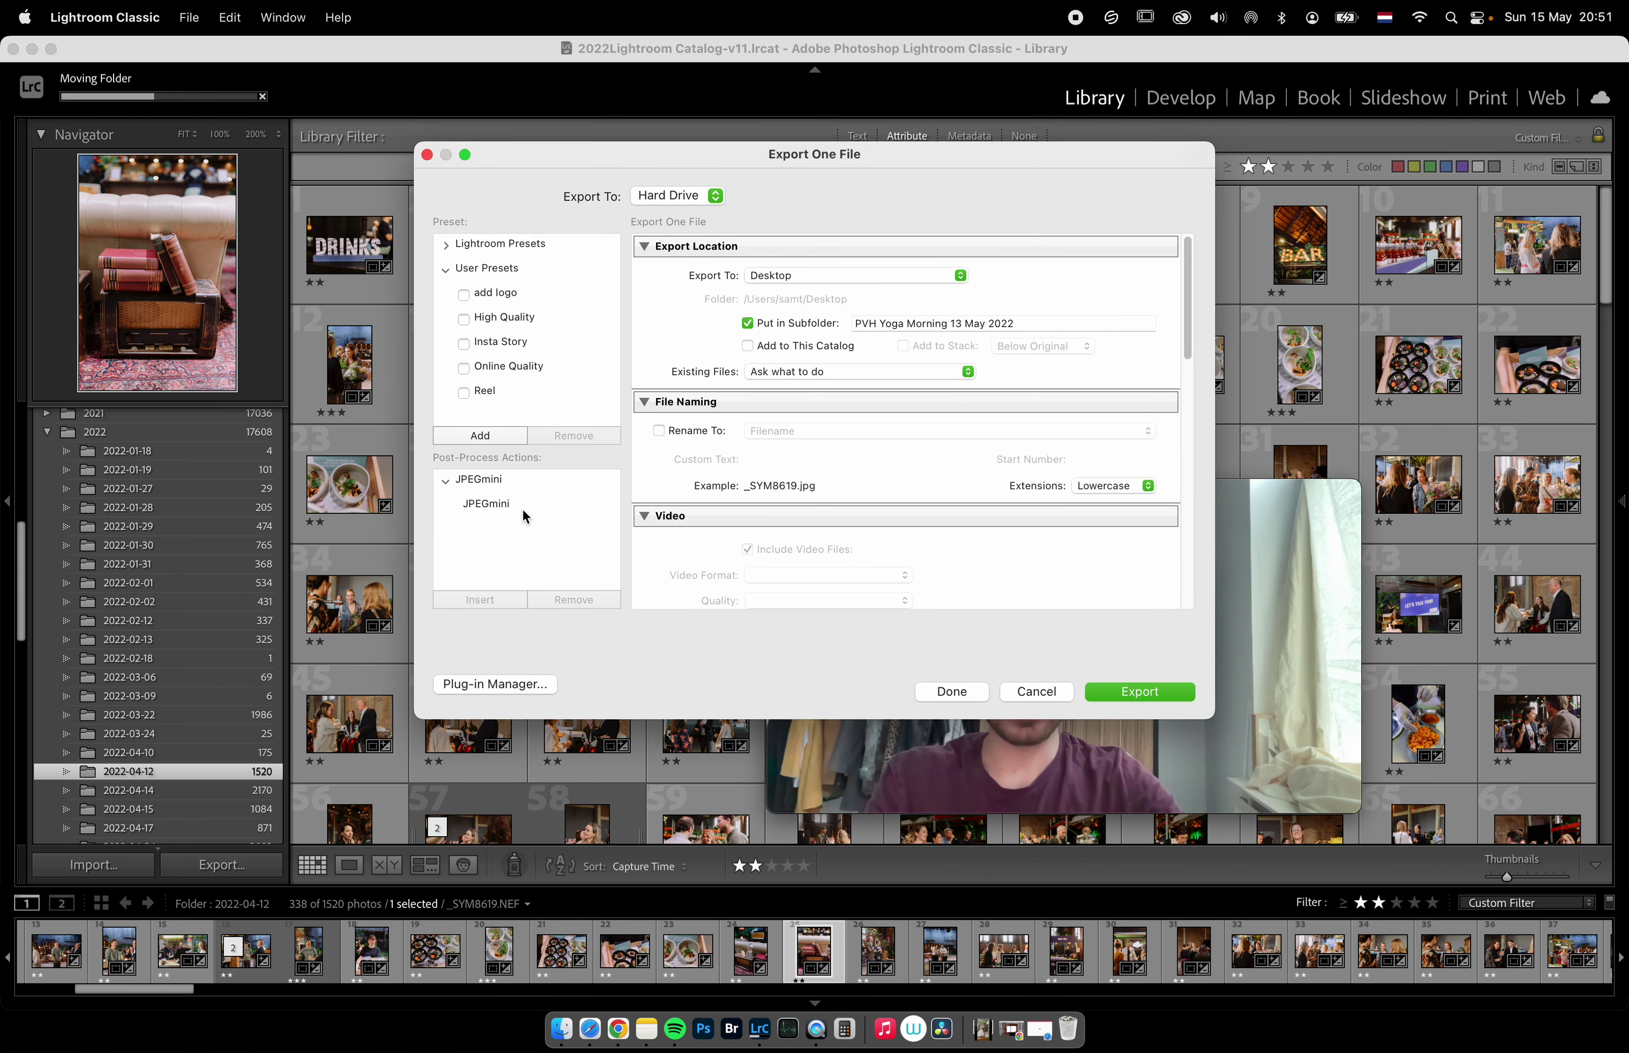
pyautogui.moveTo(700, 152); pyautogui.dragTo(416, 187)
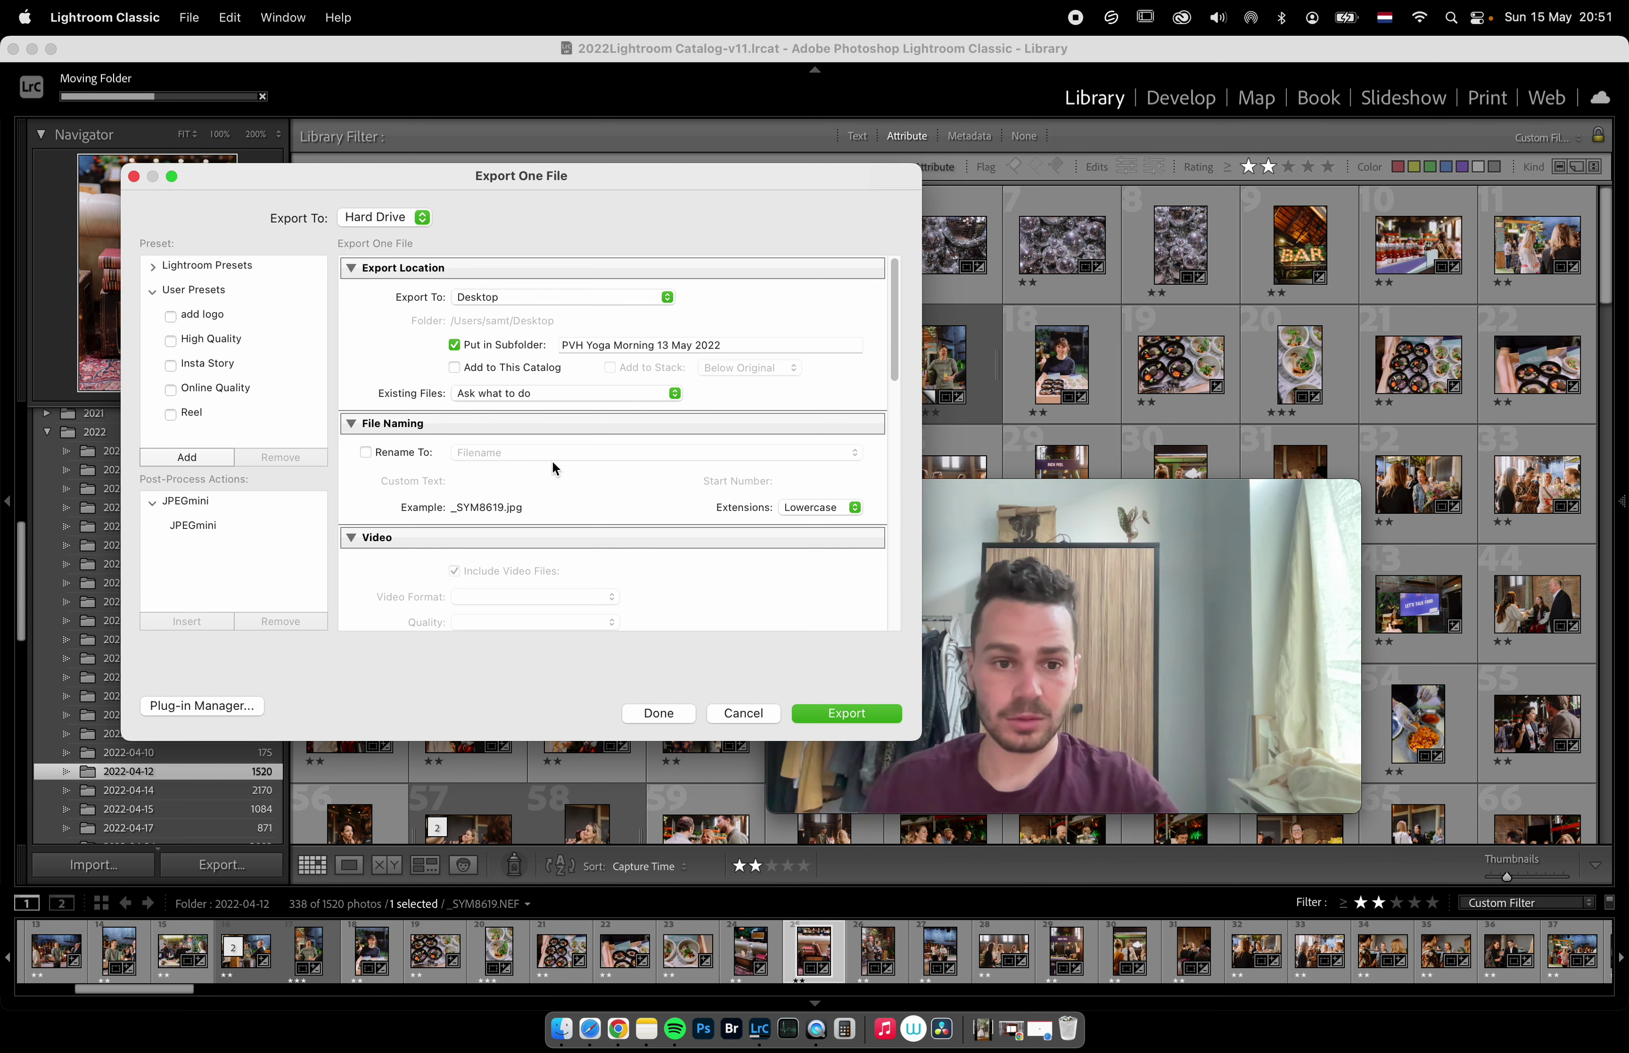
pyautogui.scroll(-10, 551, 459)
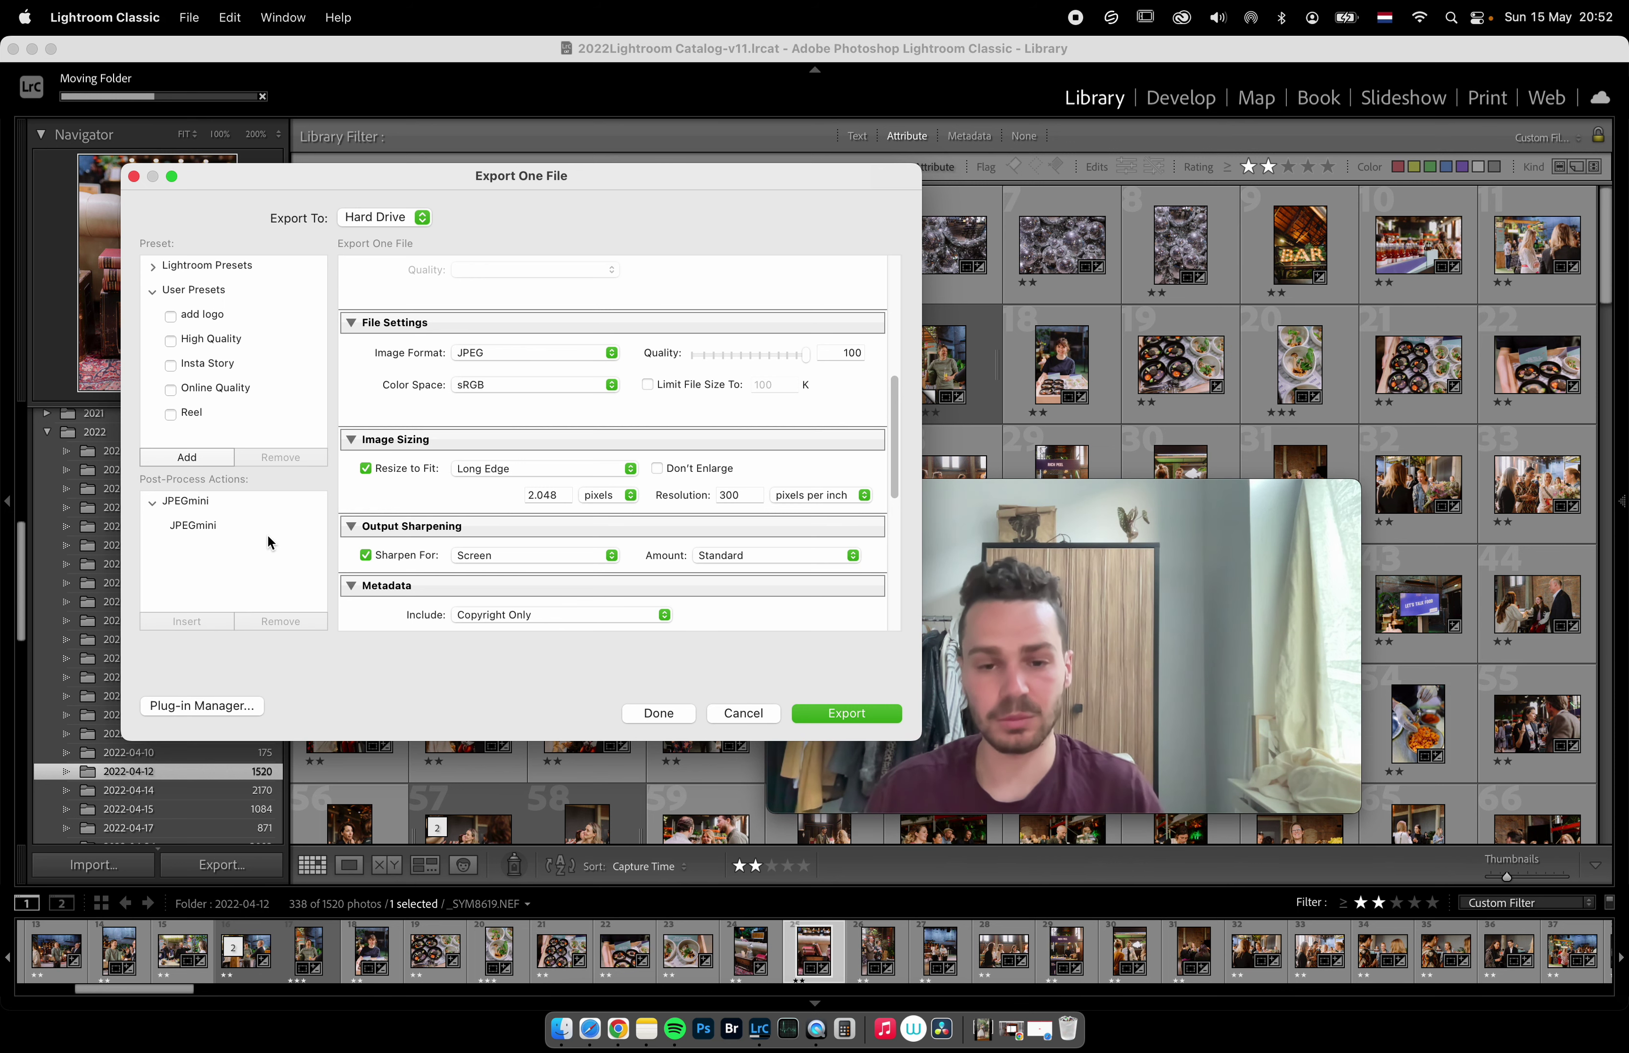
pyautogui.click(649, 713)
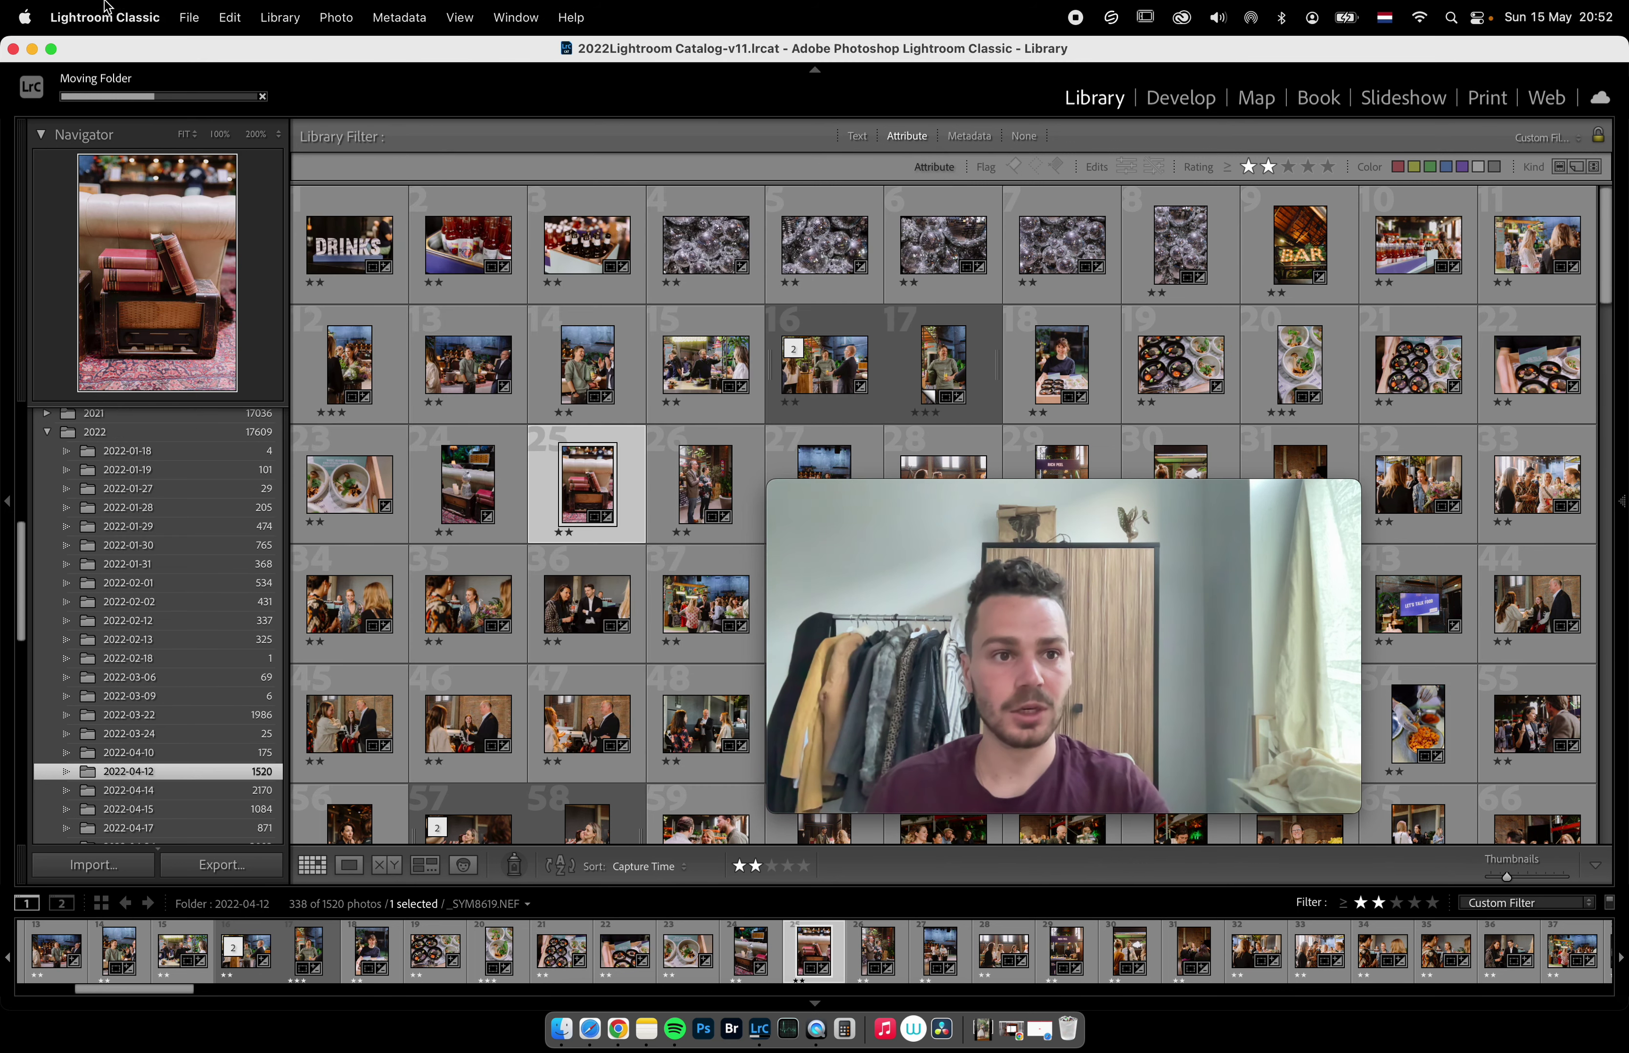
pyautogui.moveTo(61, 55)
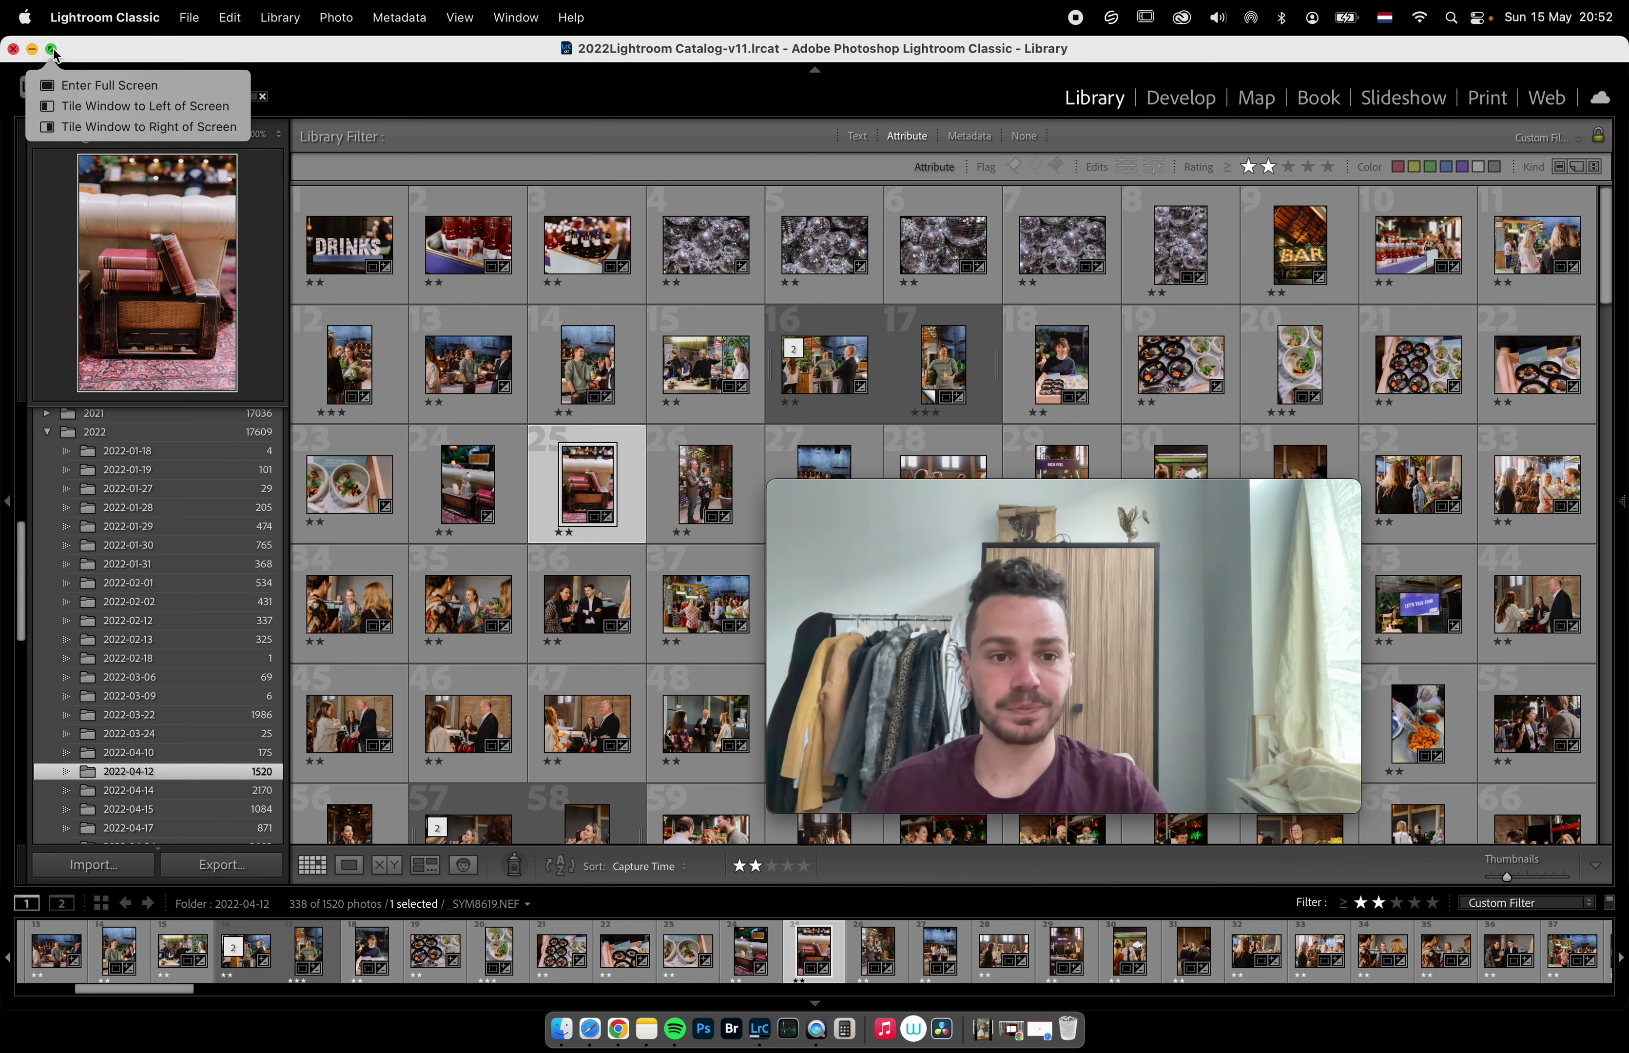
pyautogui.click(103, 85)
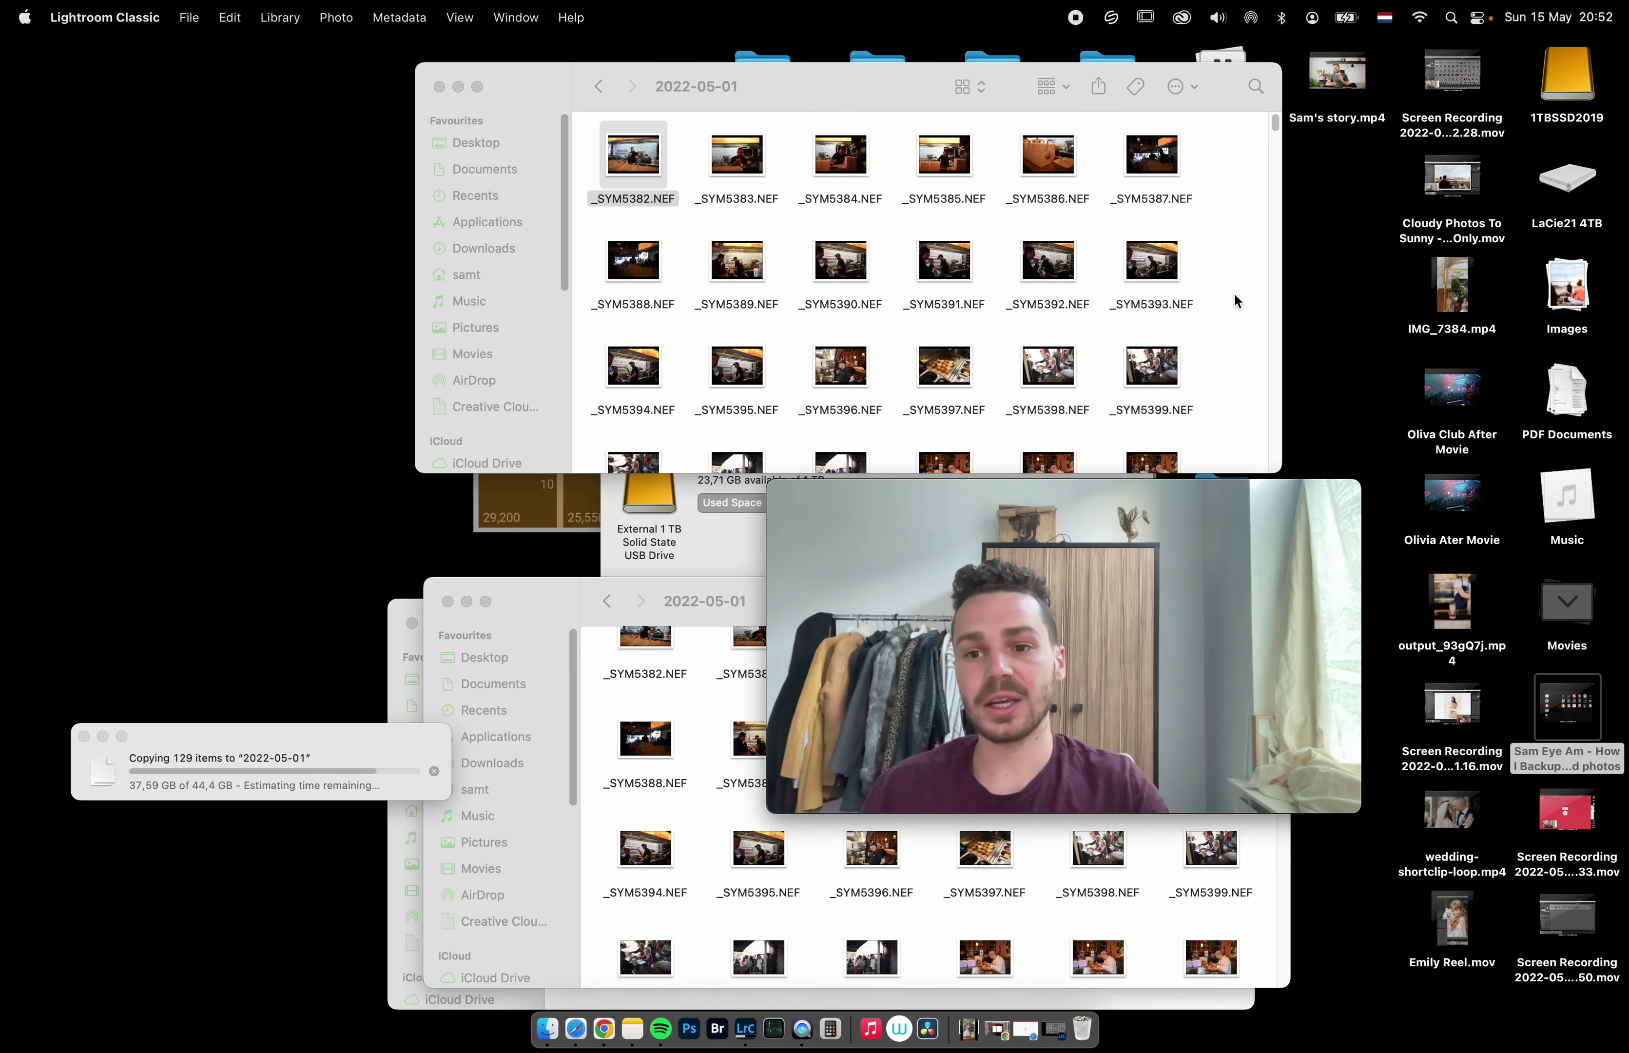
# Bring Finder forward and select the Night Kitchen 6 May 2022 desktop folder.
pyautogui.click(1559, 610)
pyautogui.click(1569, 601)
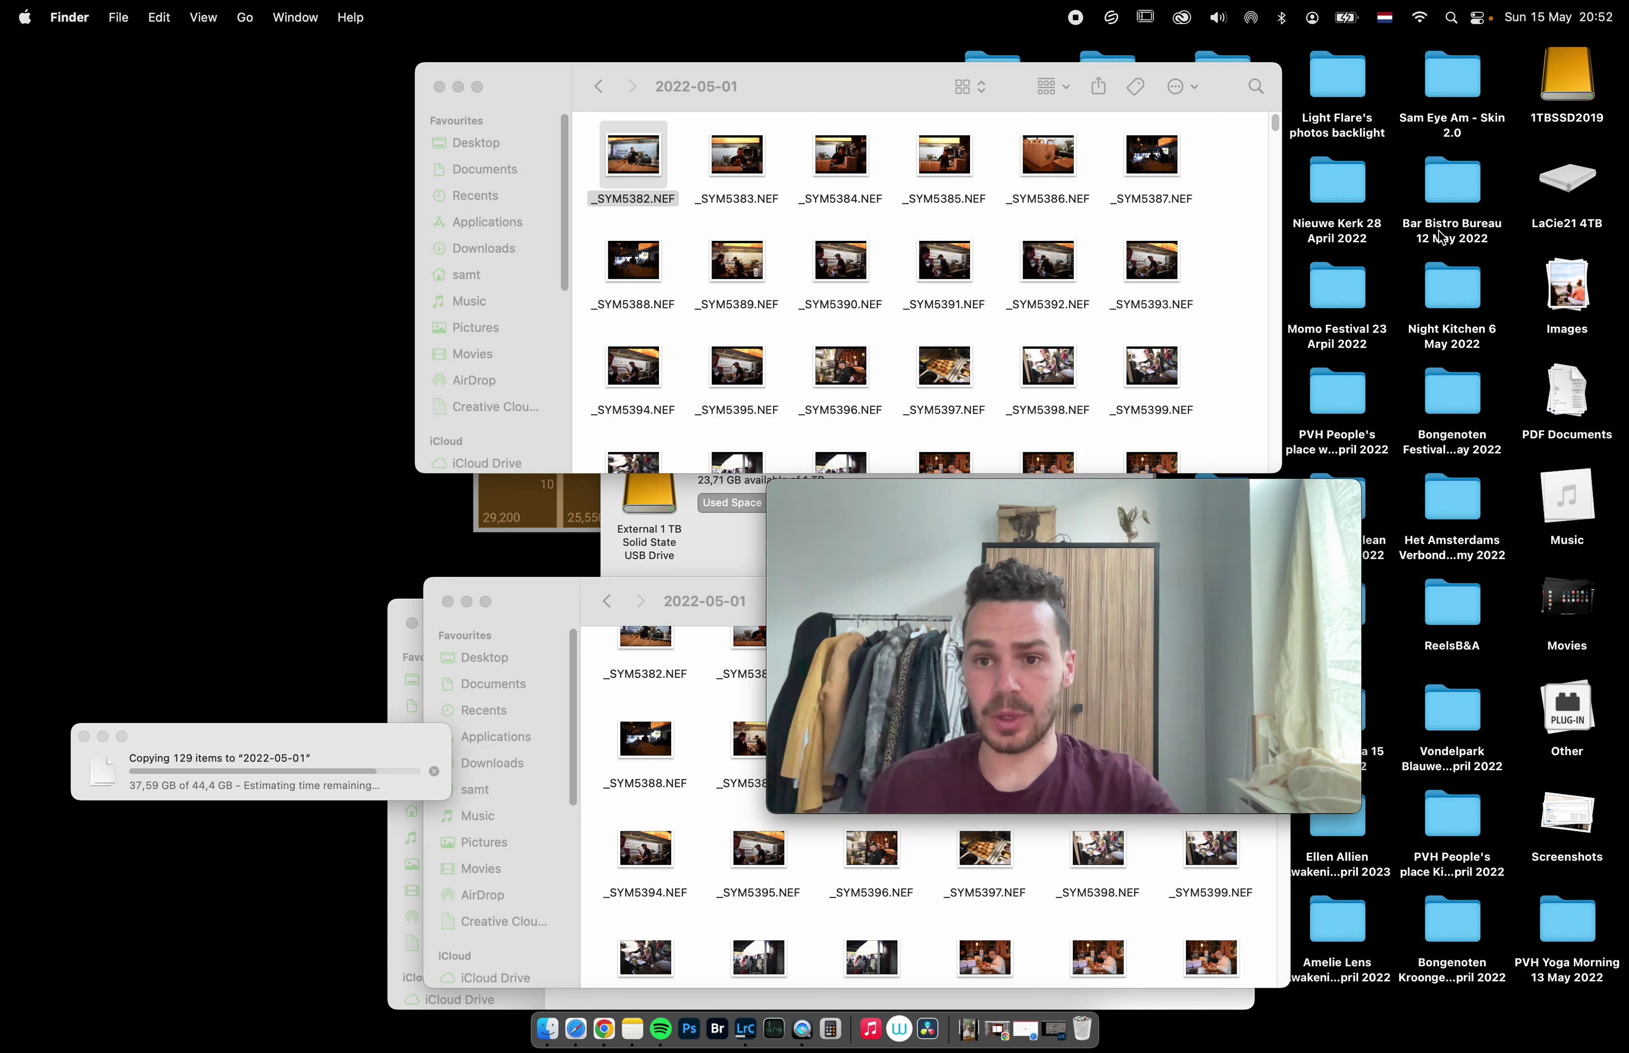
pyautogui.click(1452, 301)
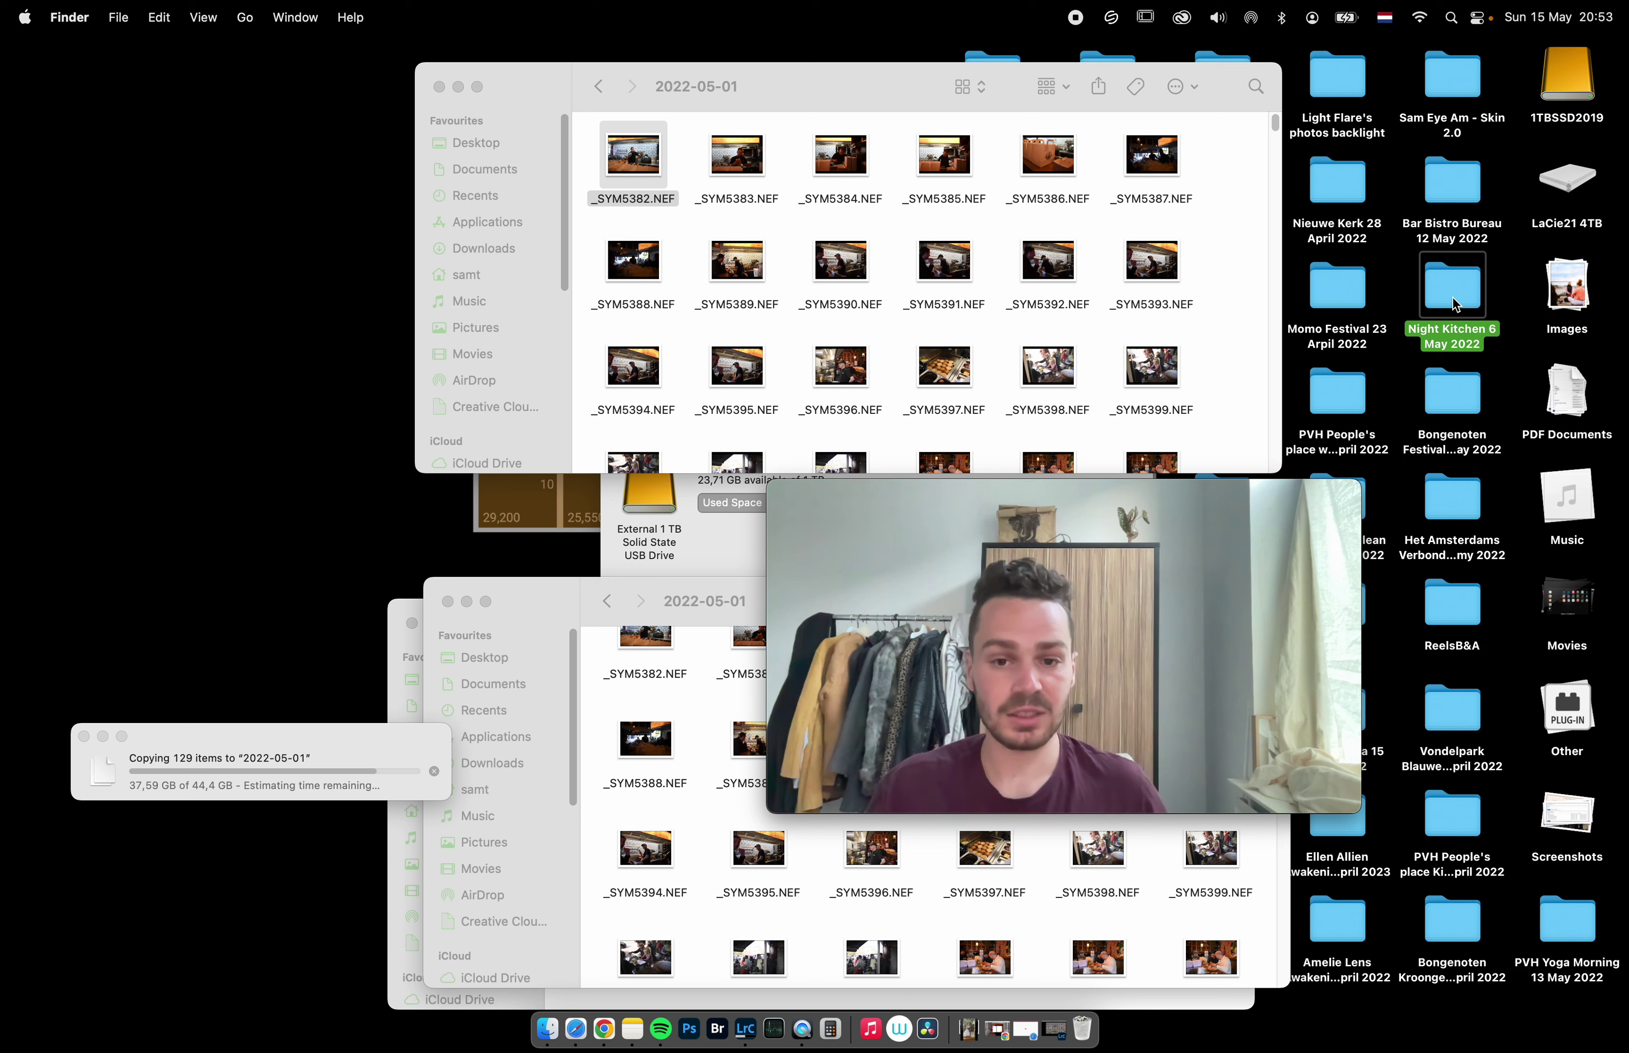
pyautogui.click(1405, 281)
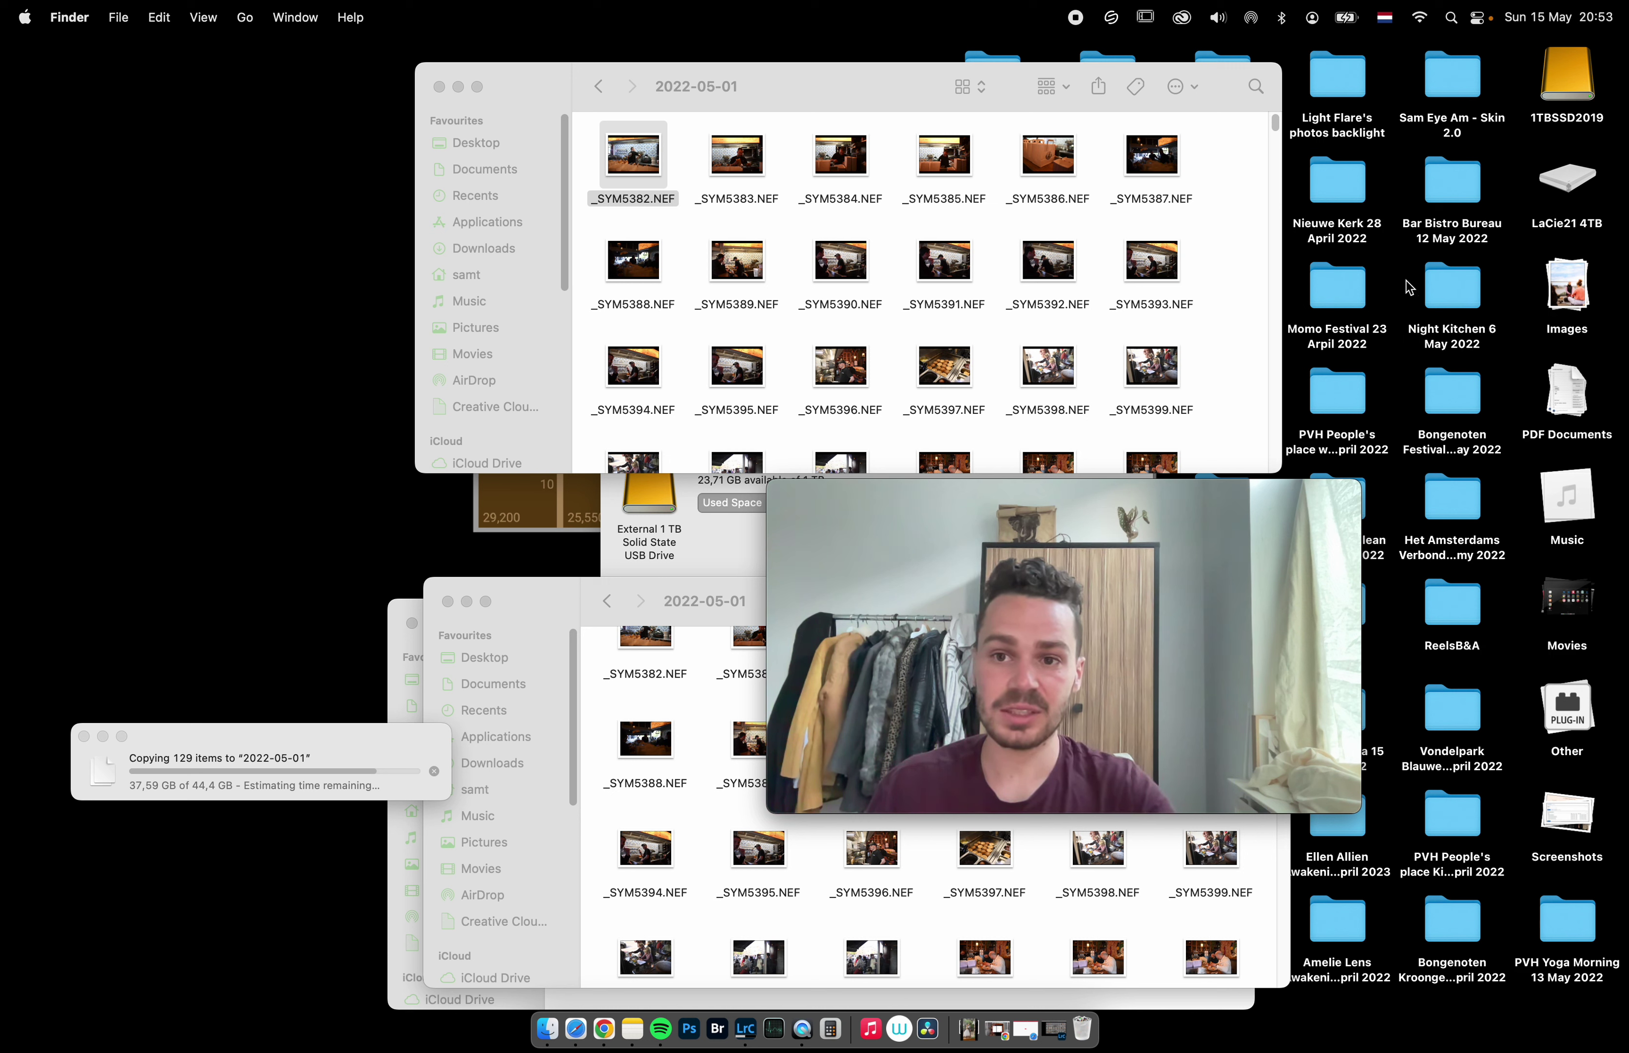
pyautogui.click(1455, 291)
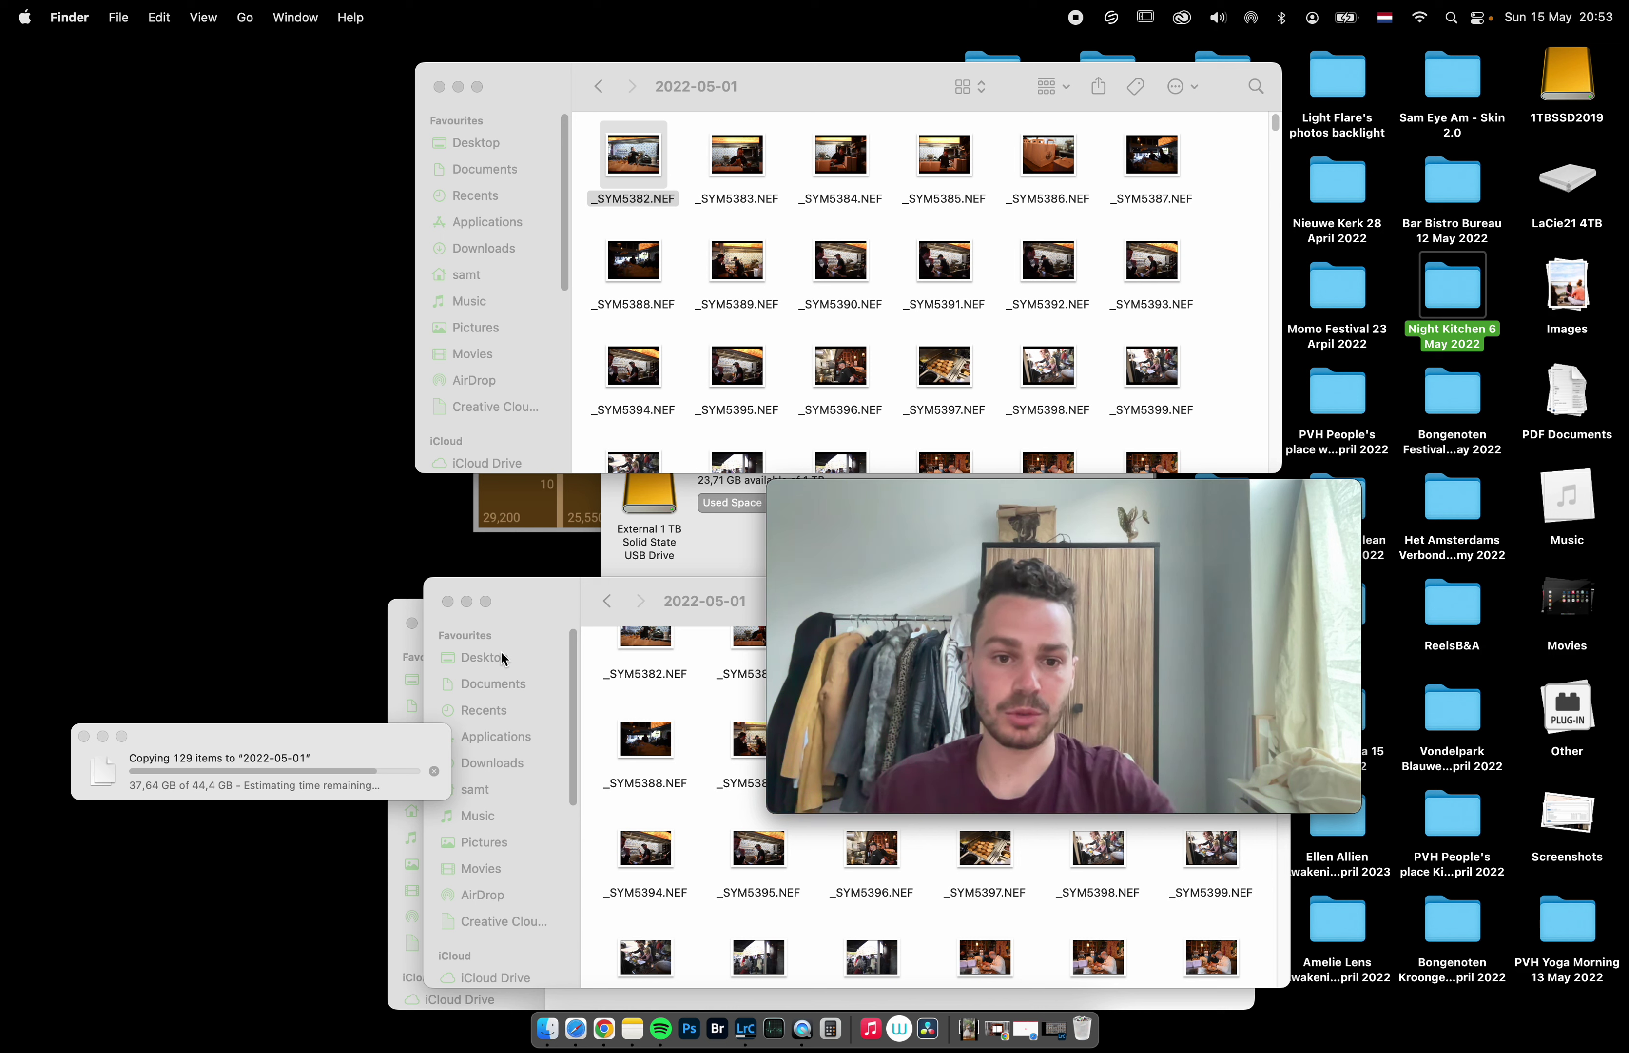
# Open the Momo Festival 23 Arpil 2022 folder in its own window and select _SYM6438.jpg.
pyautogui.doubleClick(1321, 291)
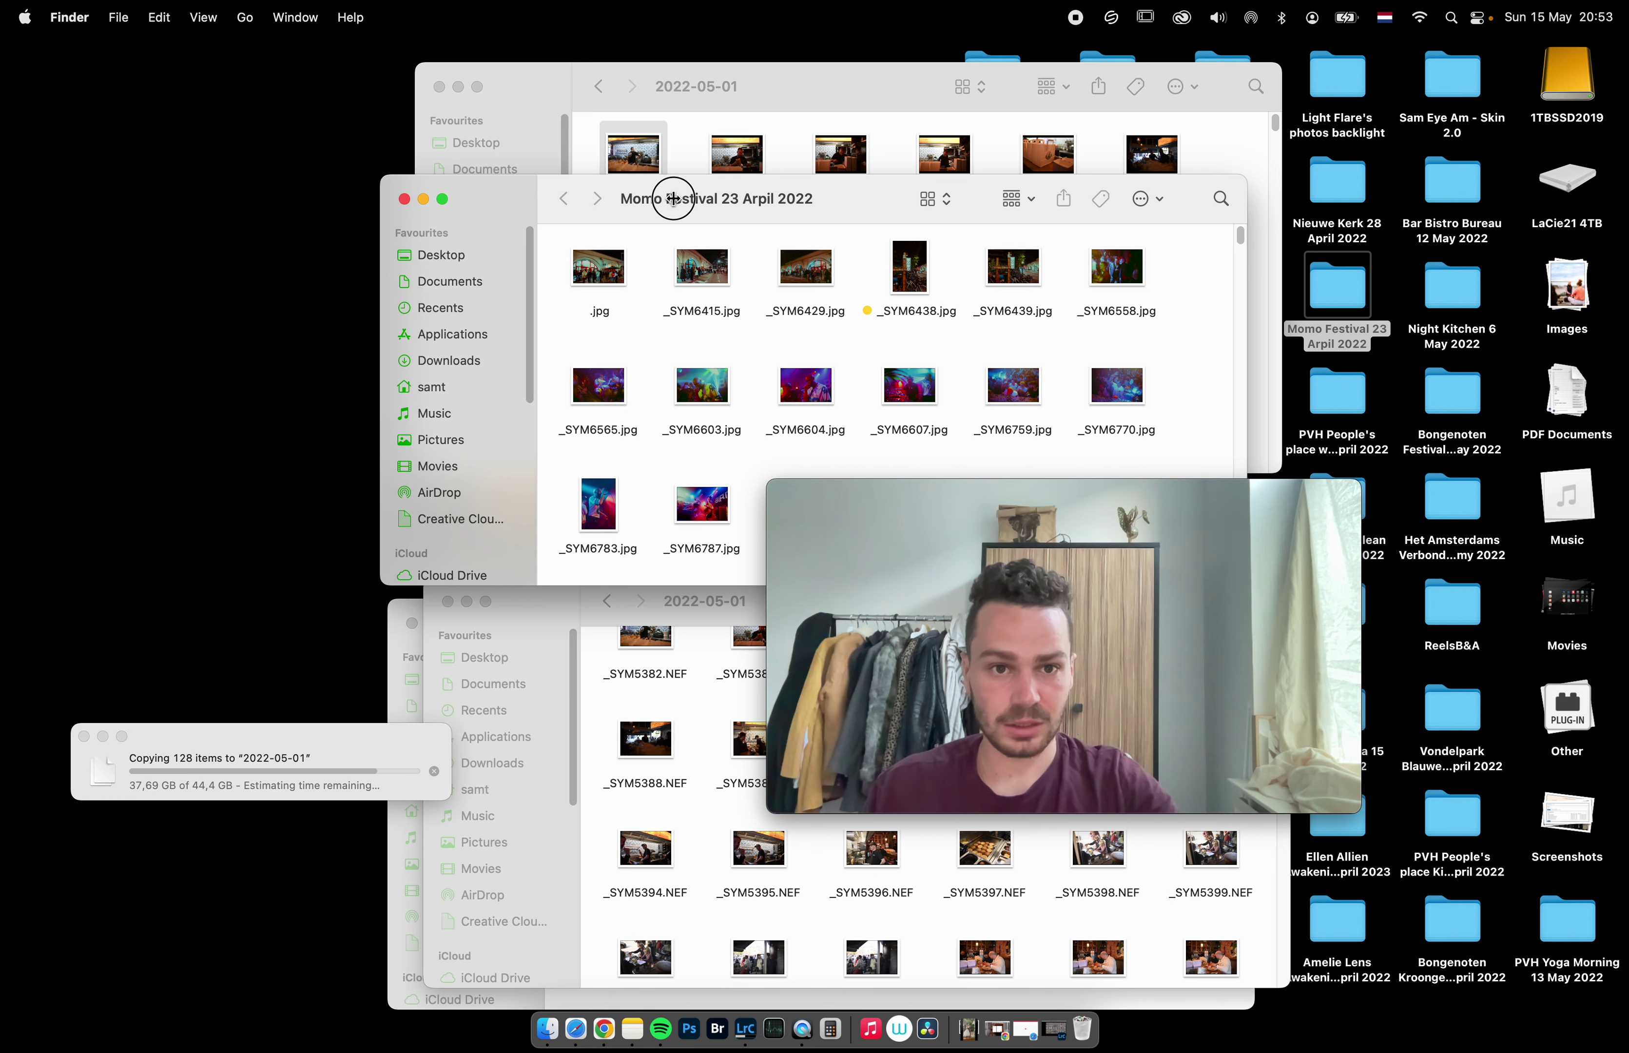
pyautogui.moveTo(673, 197); pyautogui.dragTo(250, 652)
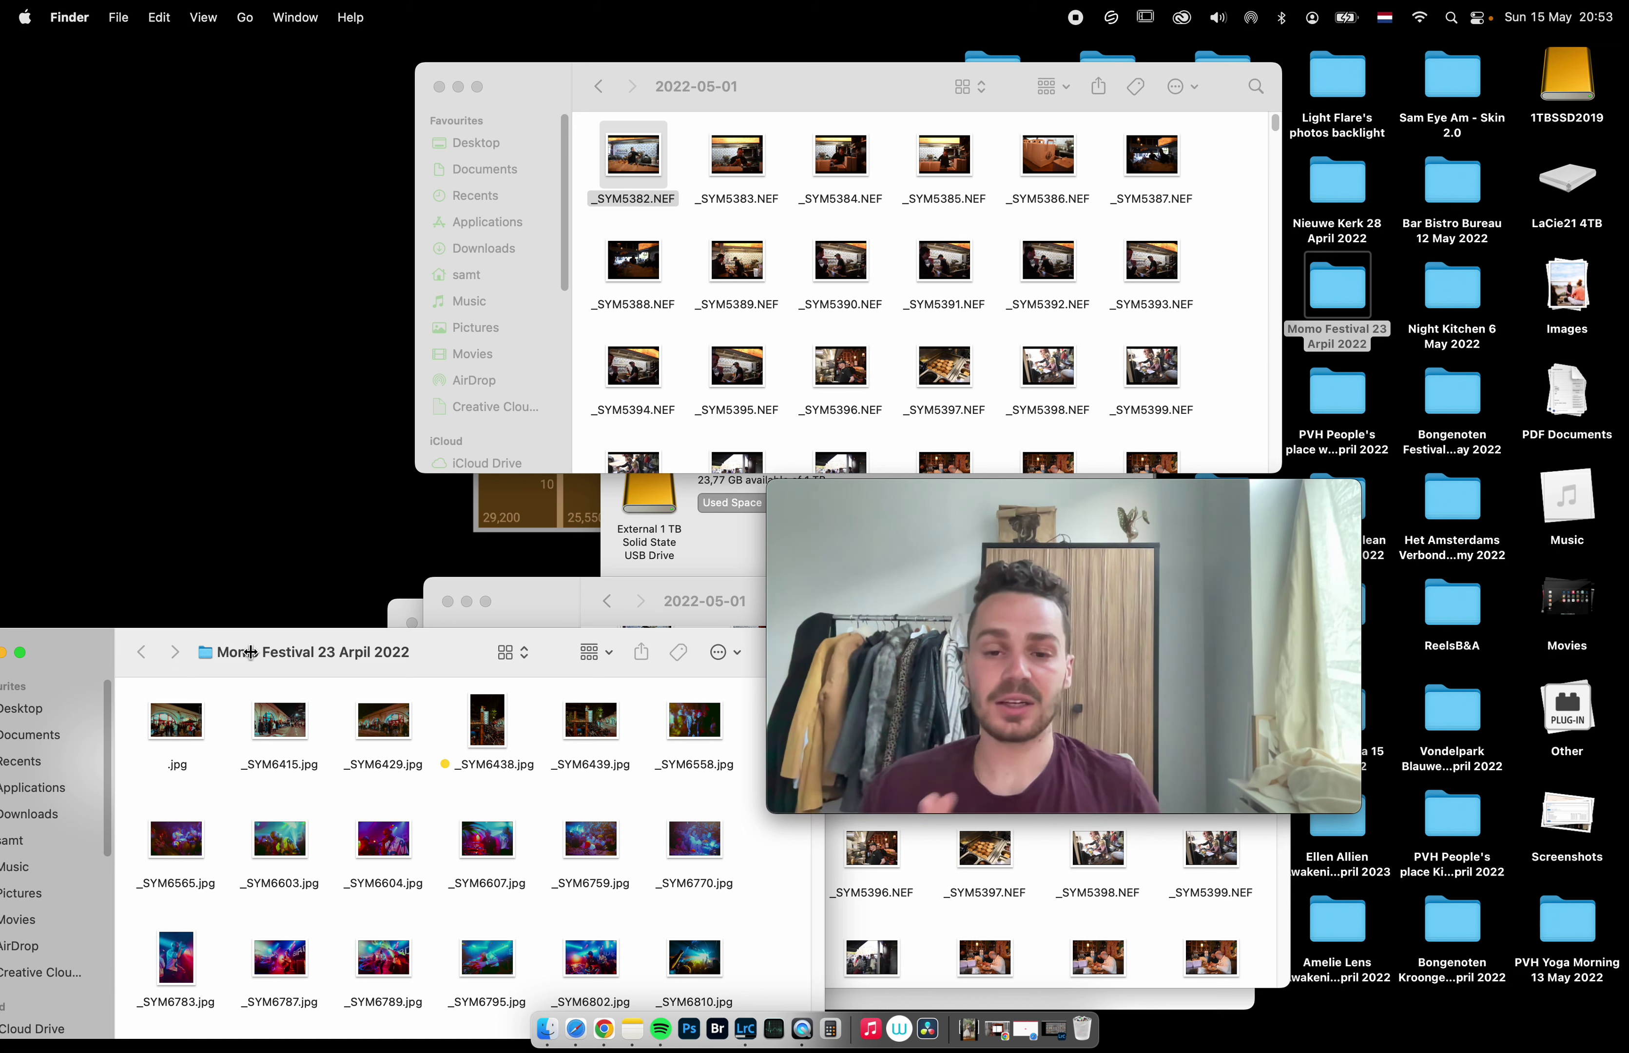
pyautogui.click(499, 743)
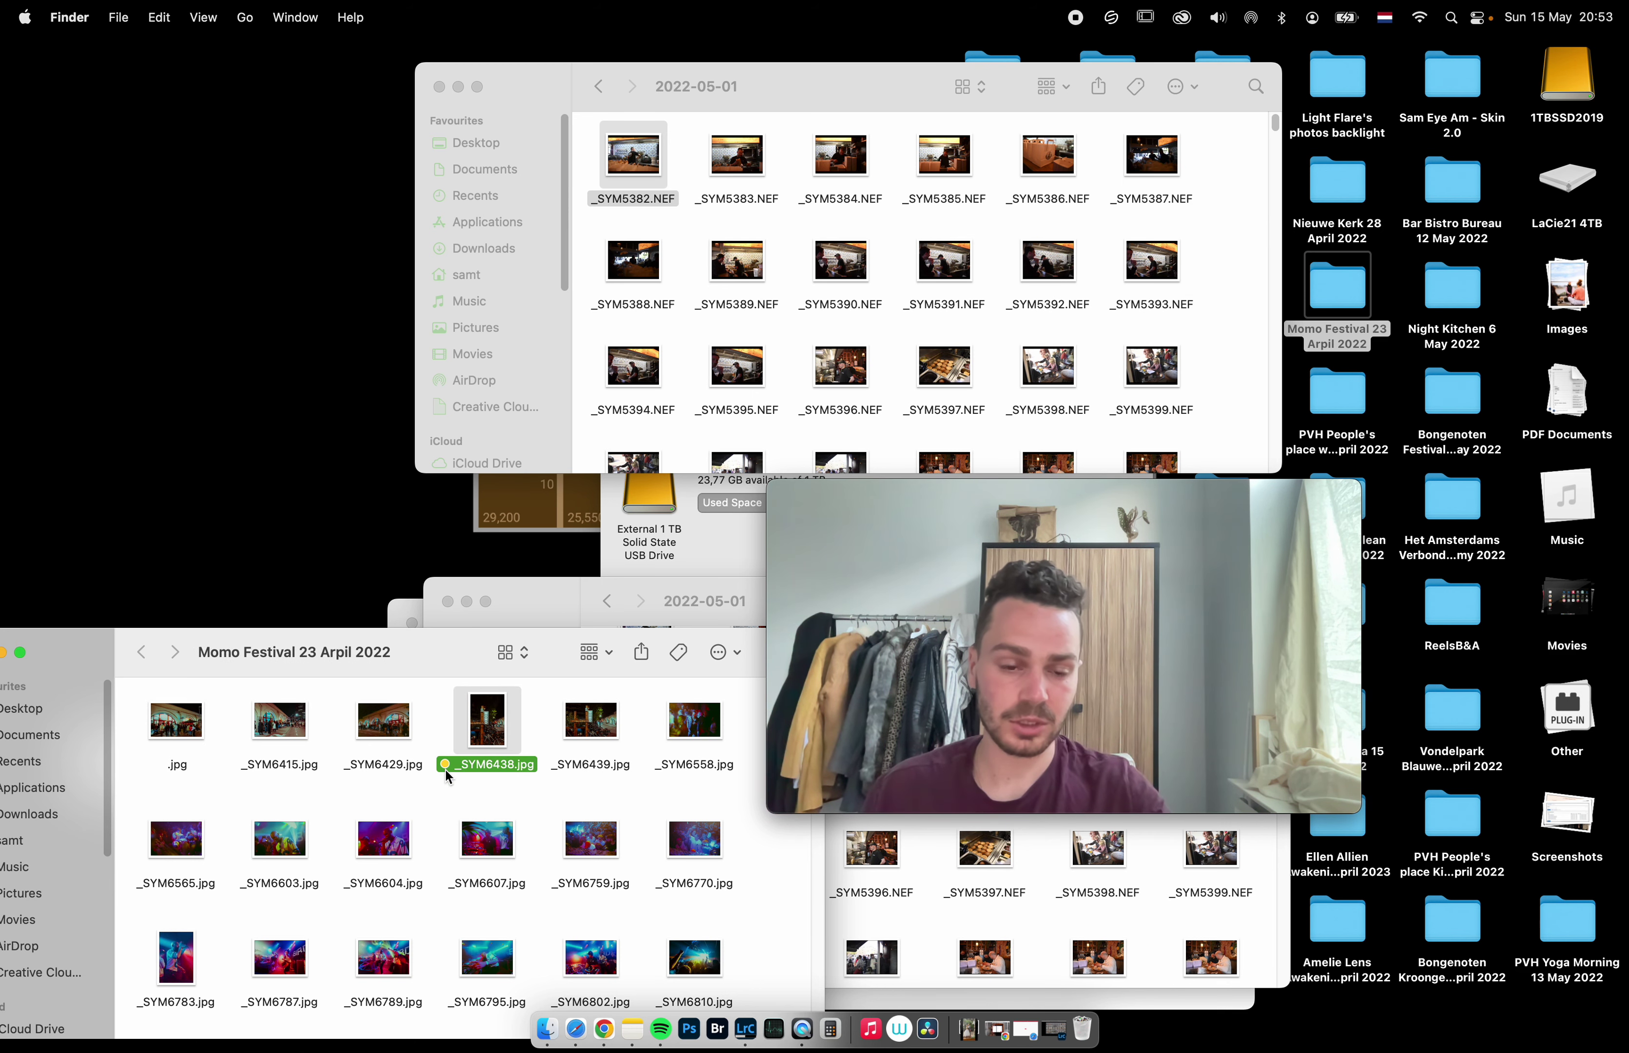
pyautogui.rightClick(473, 738)
pyautogui.click(430, 812)
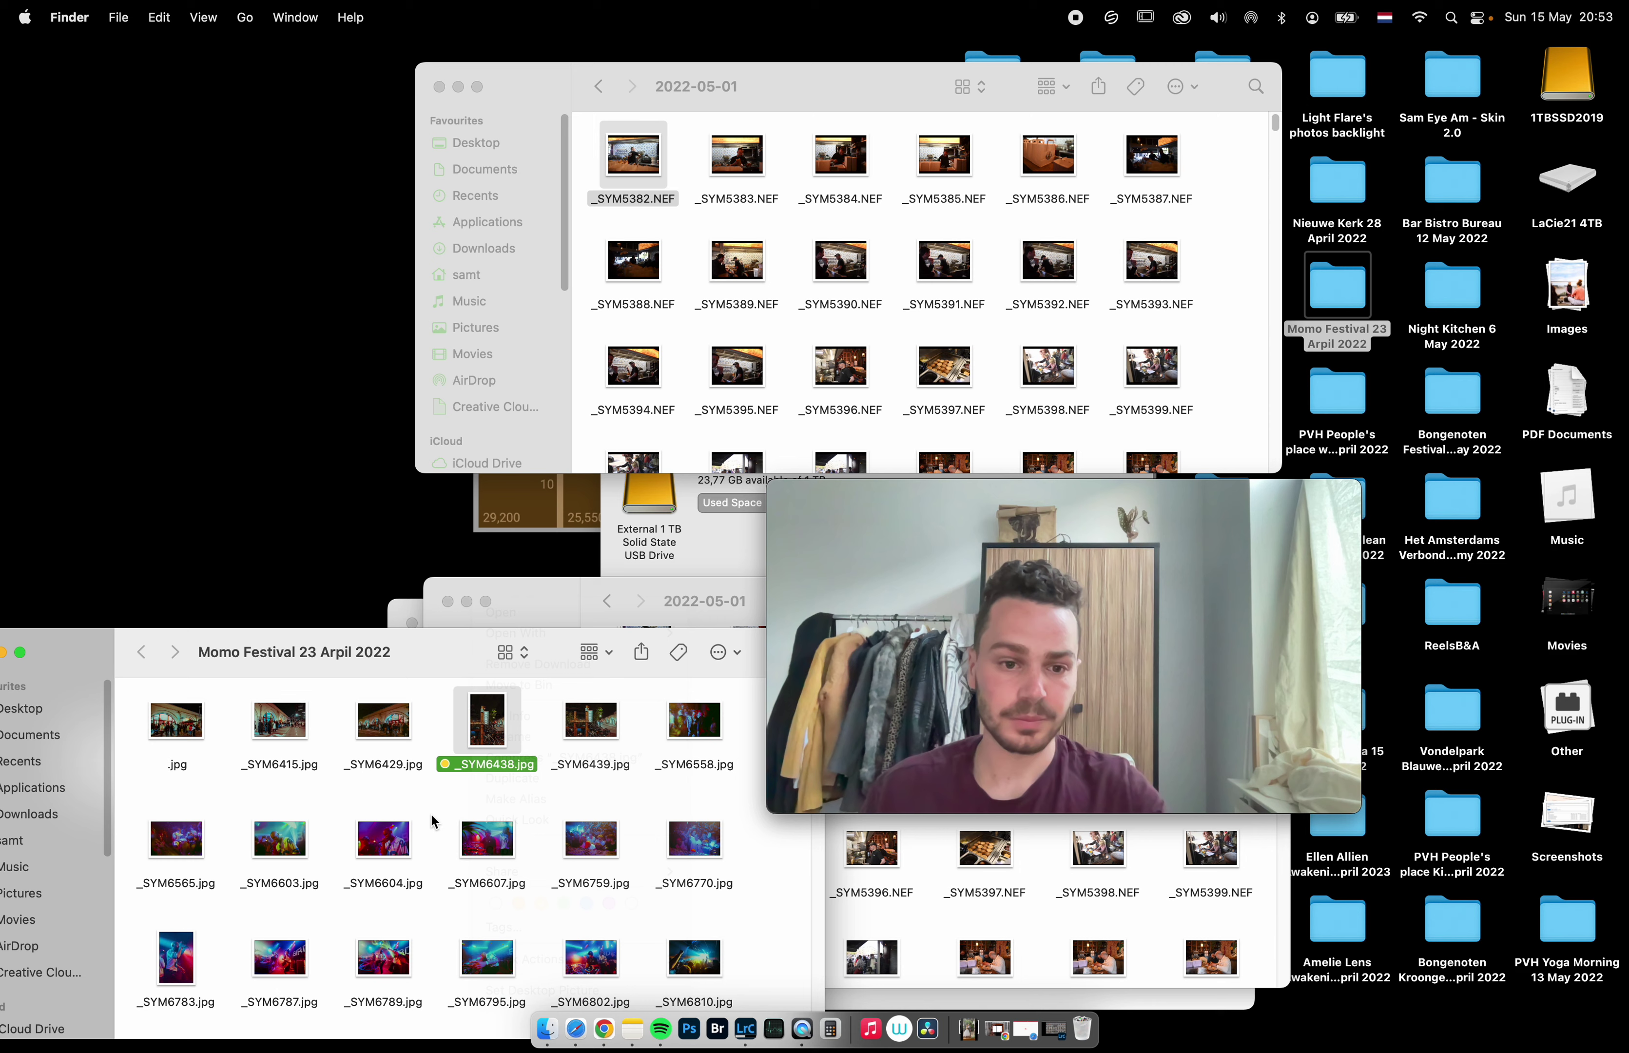
pyautogui.scroll(-10, 432, 819)
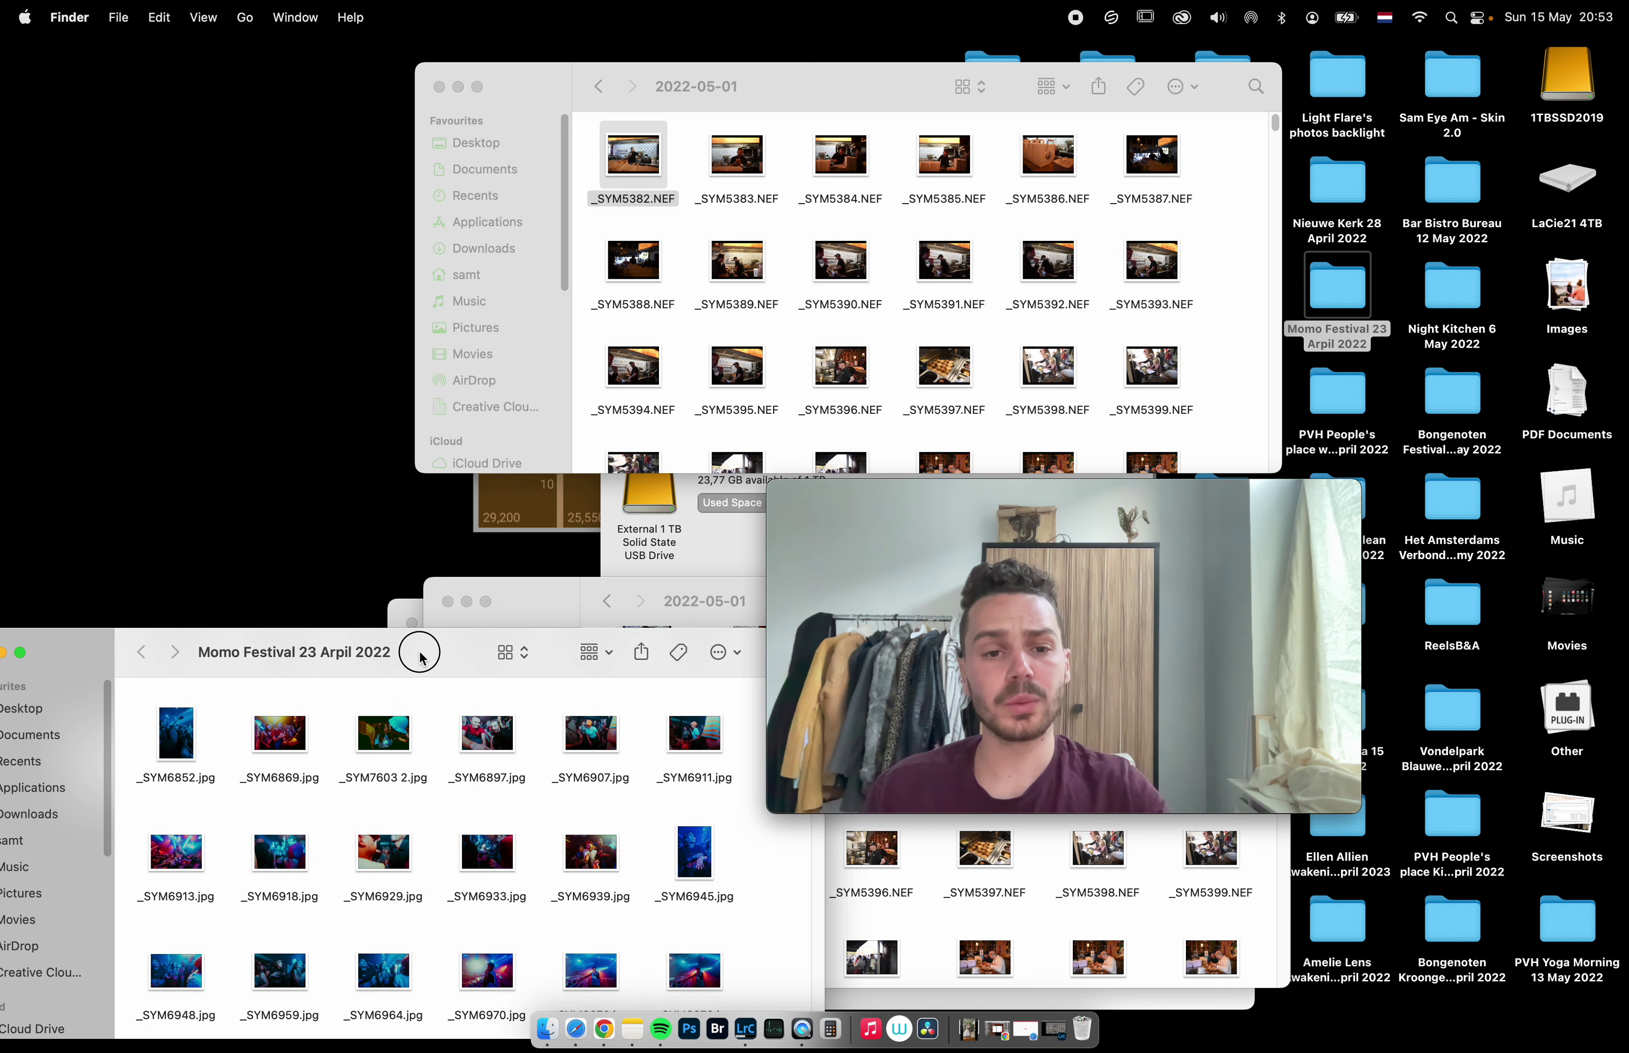
pyautogui.moveTo(418, 651); pyautogui.dragTo(485, 440)
pyautogui.scroll(-3, 529, 586)
pyautogui.scroll(10, 530, 585)
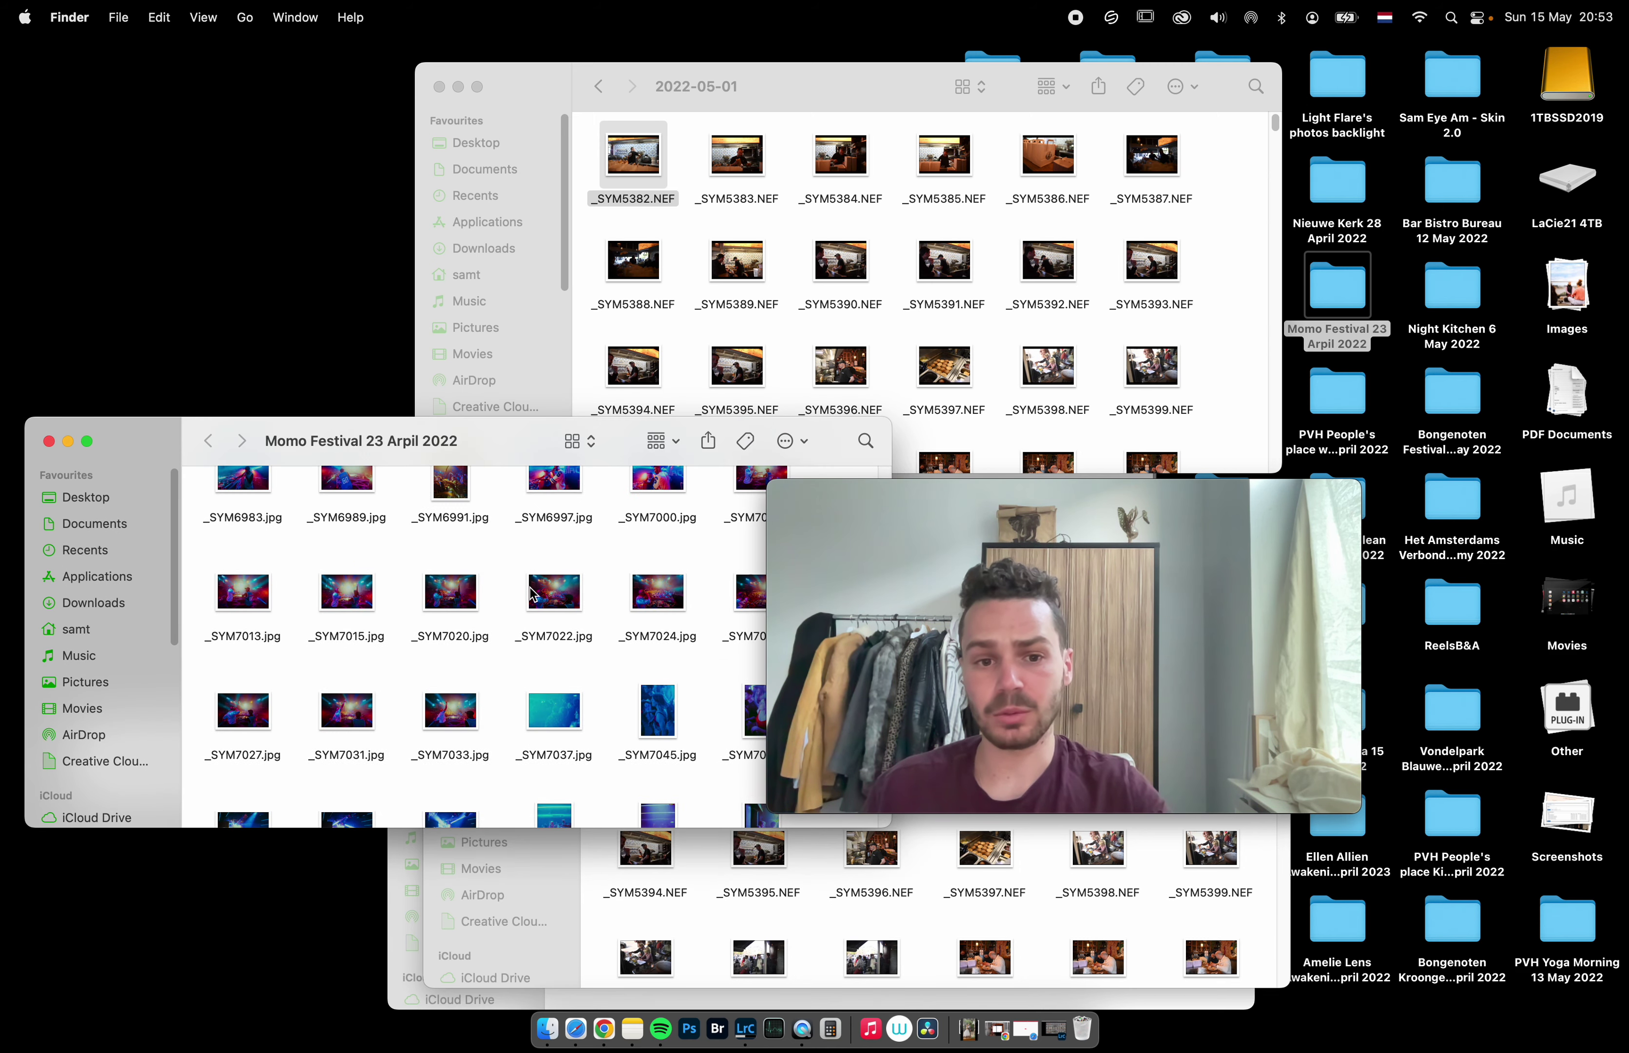
pyautogui.click(508, 498)
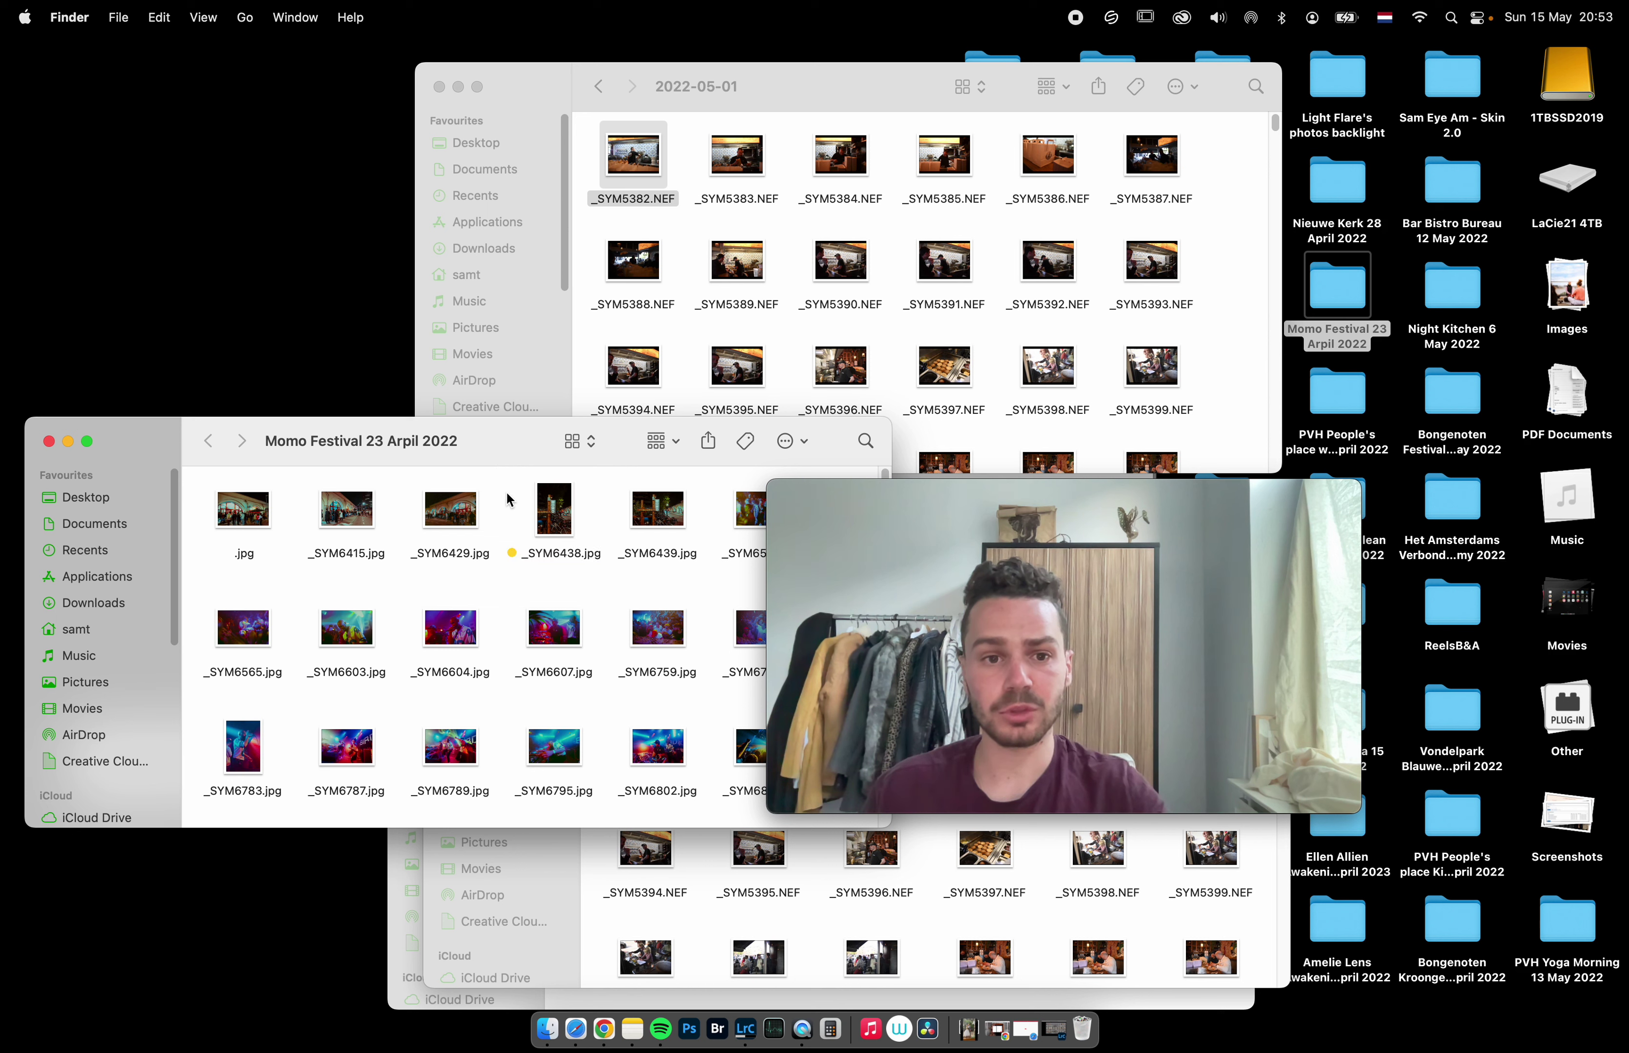
pyautogui.click(549, 502)
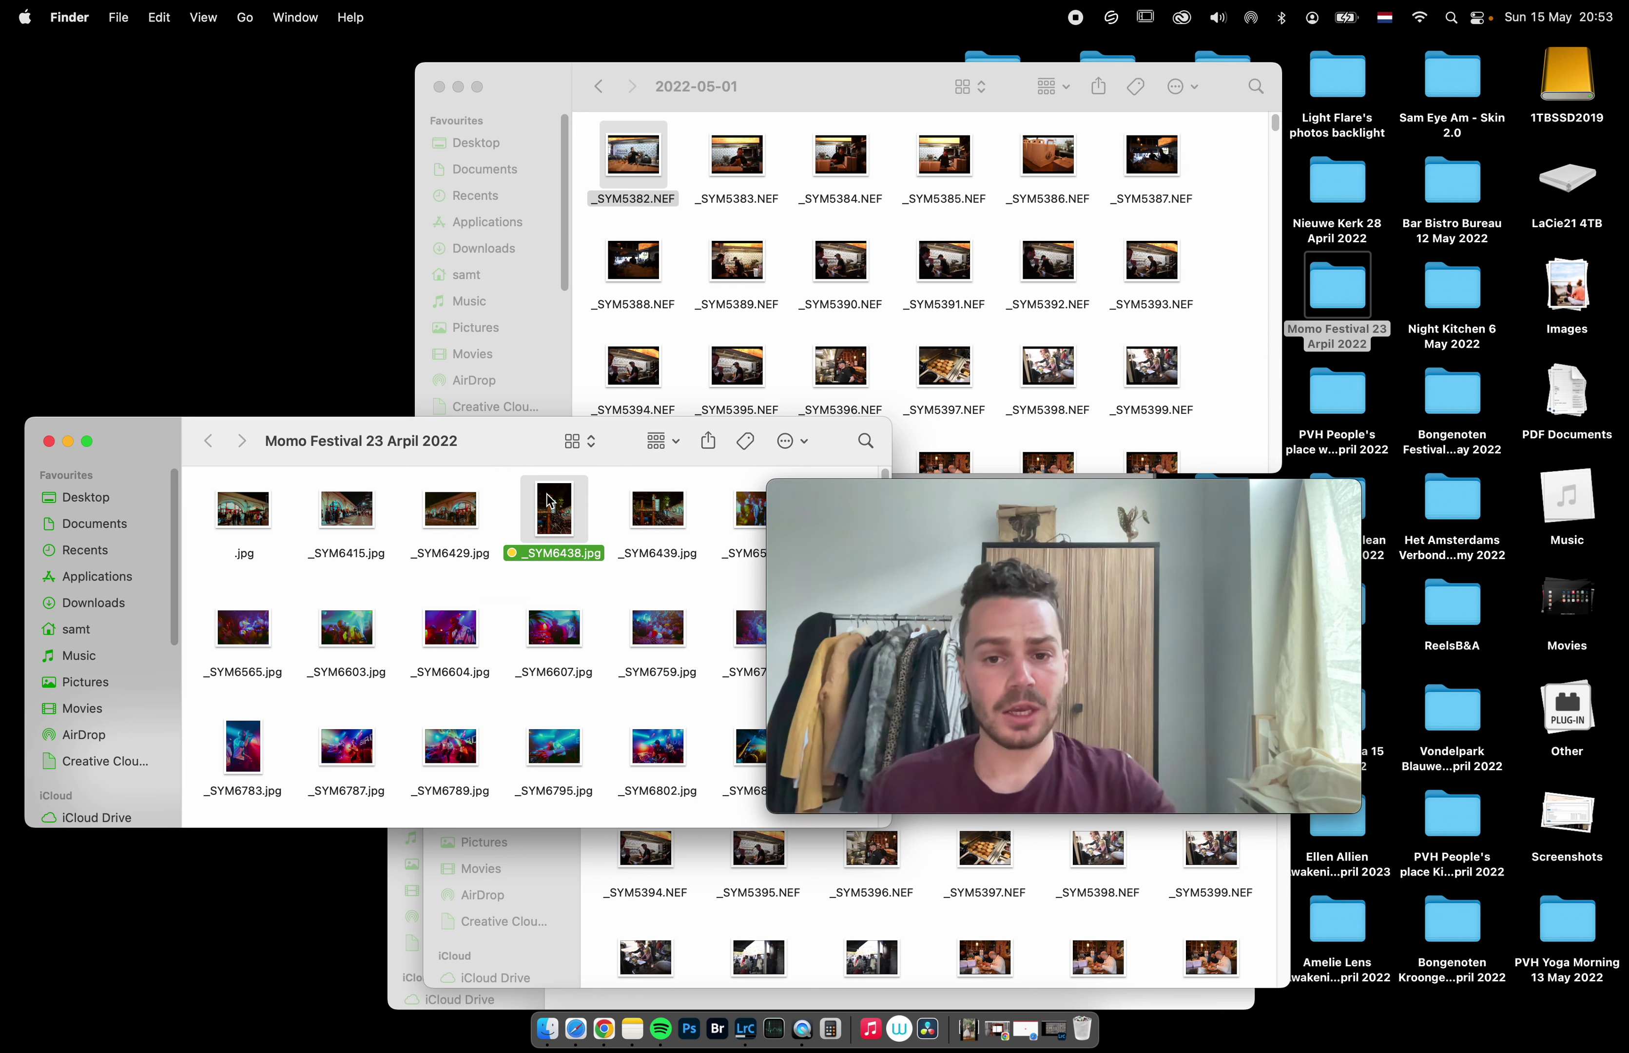
# Go through Documents, 1. Edited and Events to the All Day I Dream ADE 20 Oct 2018 folder.
pyautogui.click(96, 524)
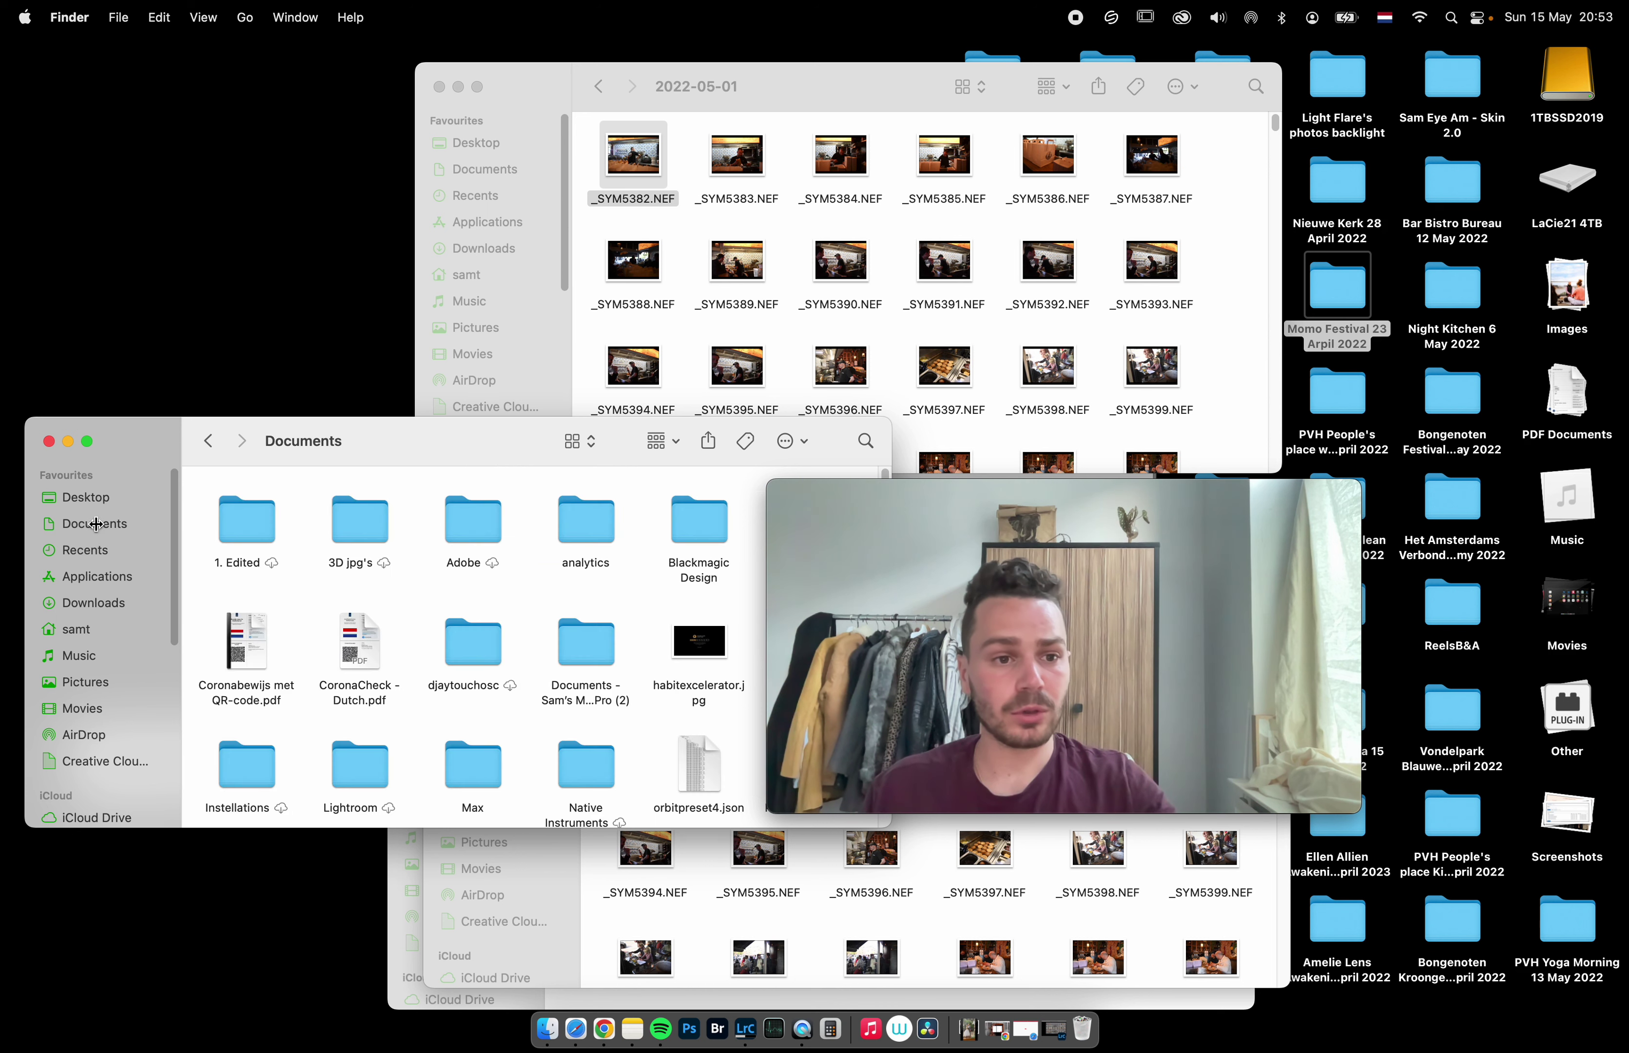
pyautogui.doubleClick(220, 520)
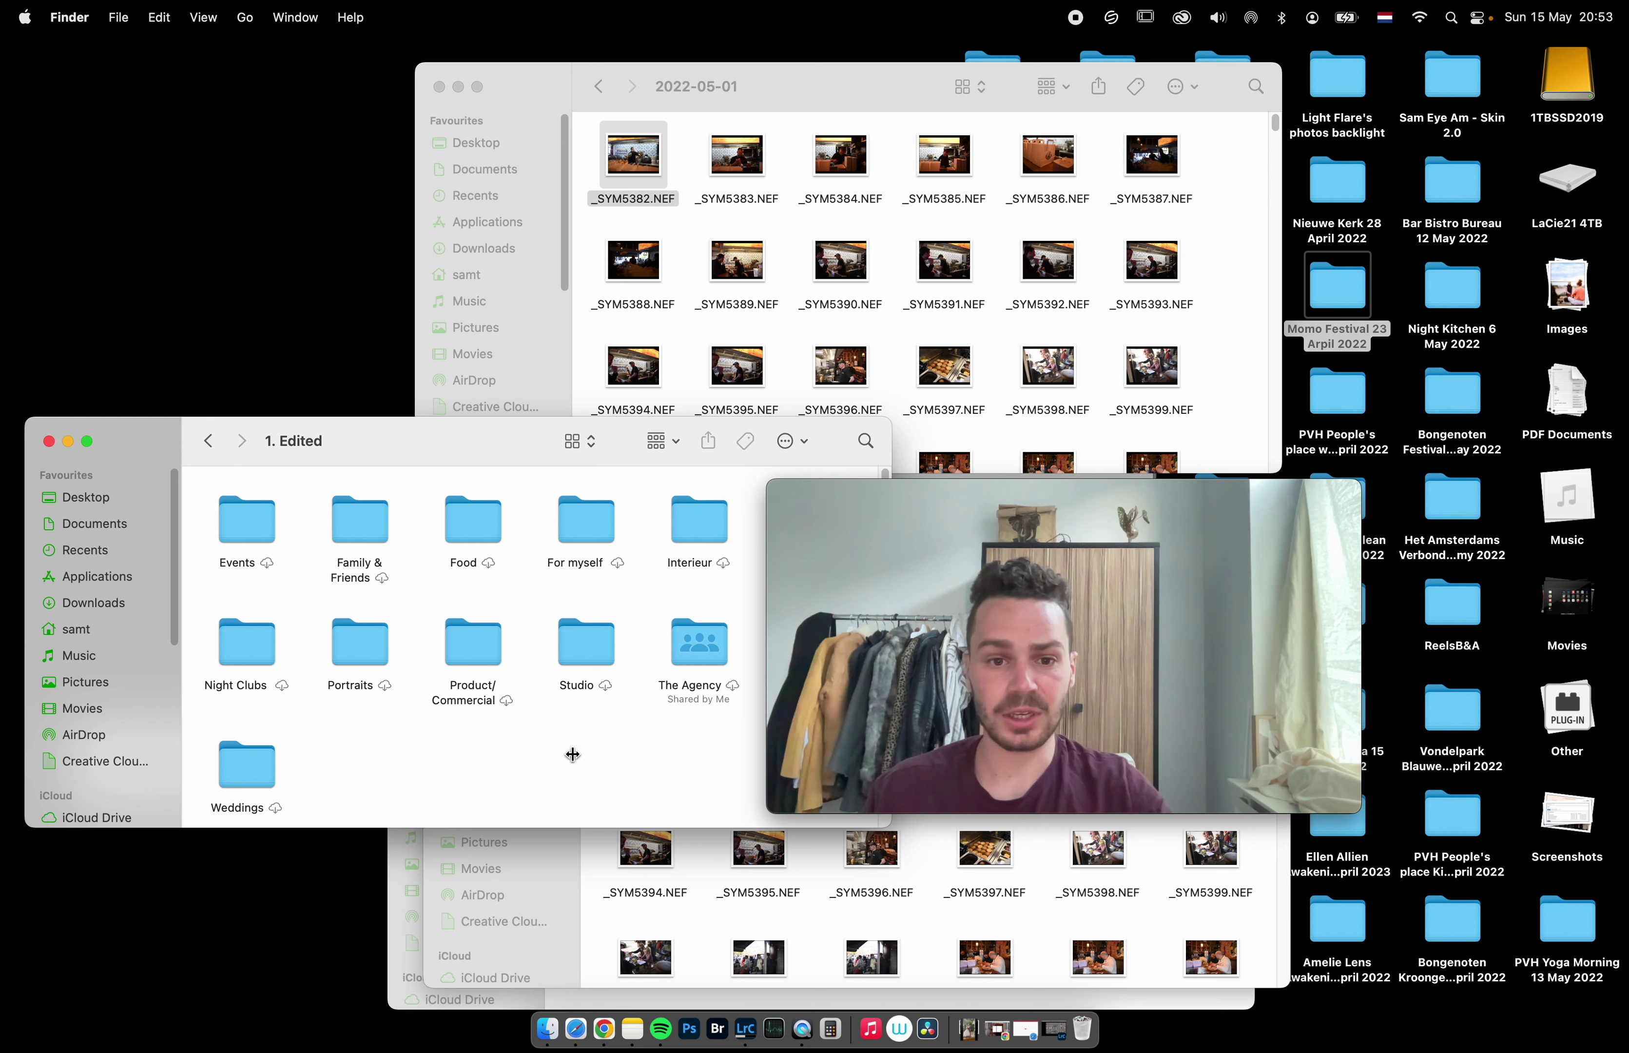
pyautogui.click(1346, 289)
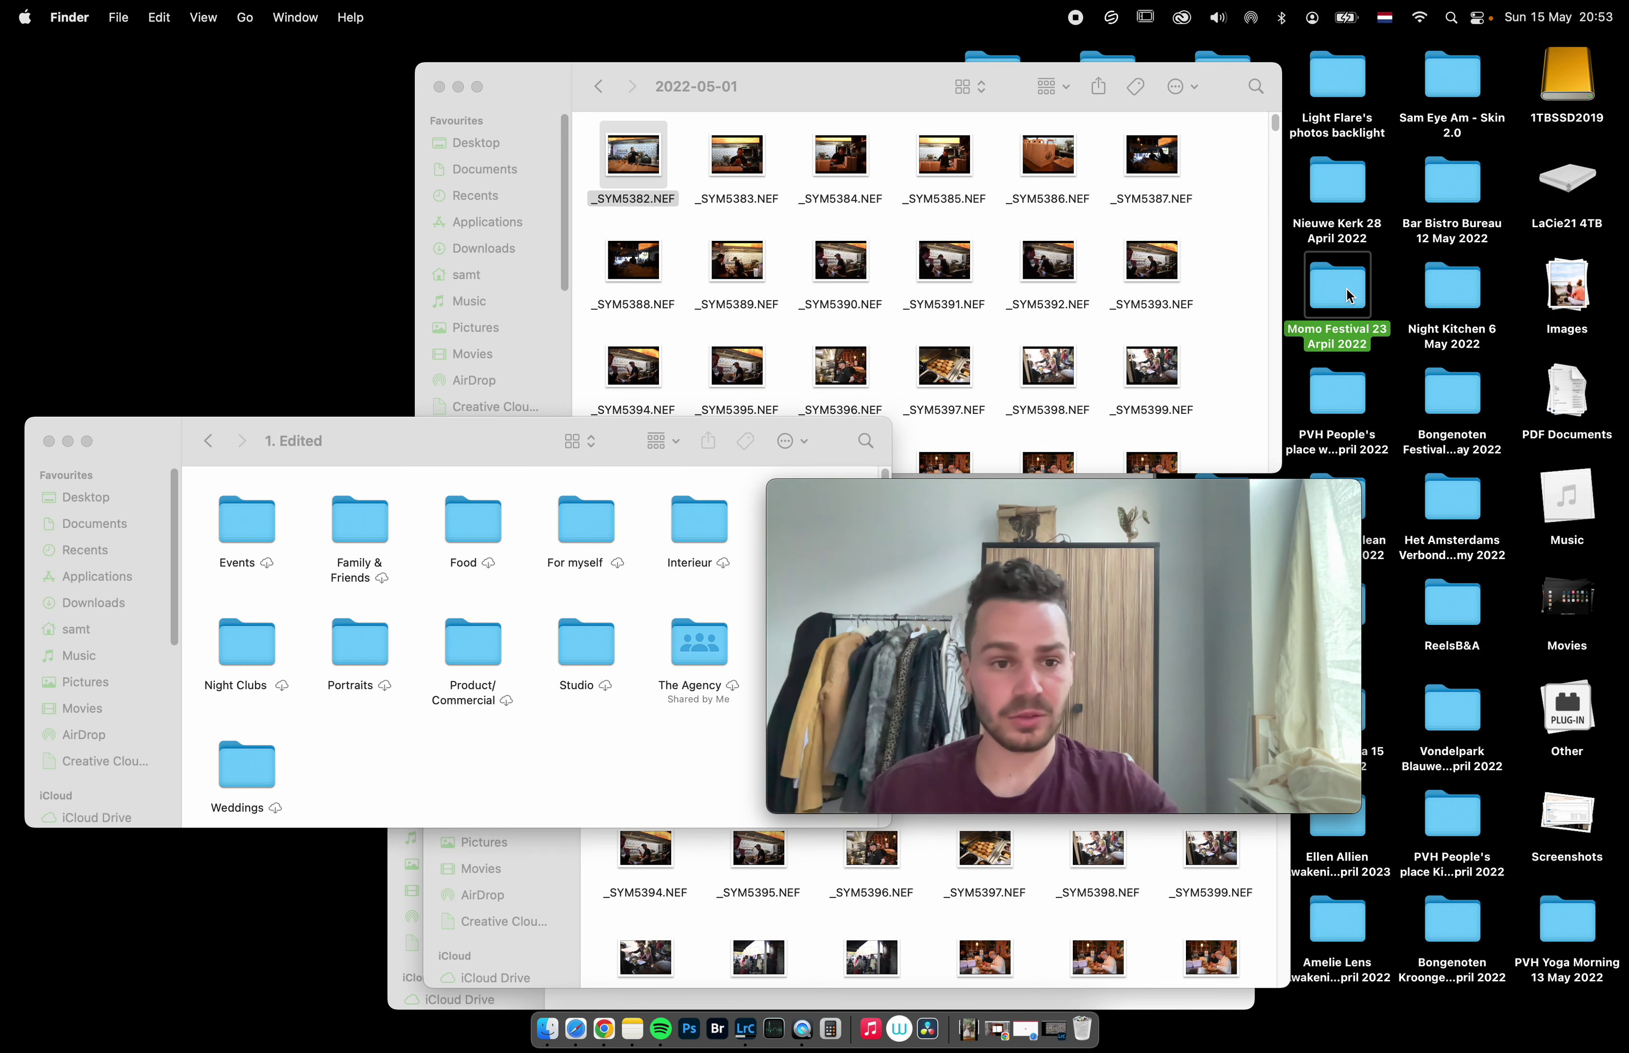
pyautogui.click(256, 518)
pyautogui.doubleClick(239, 513)
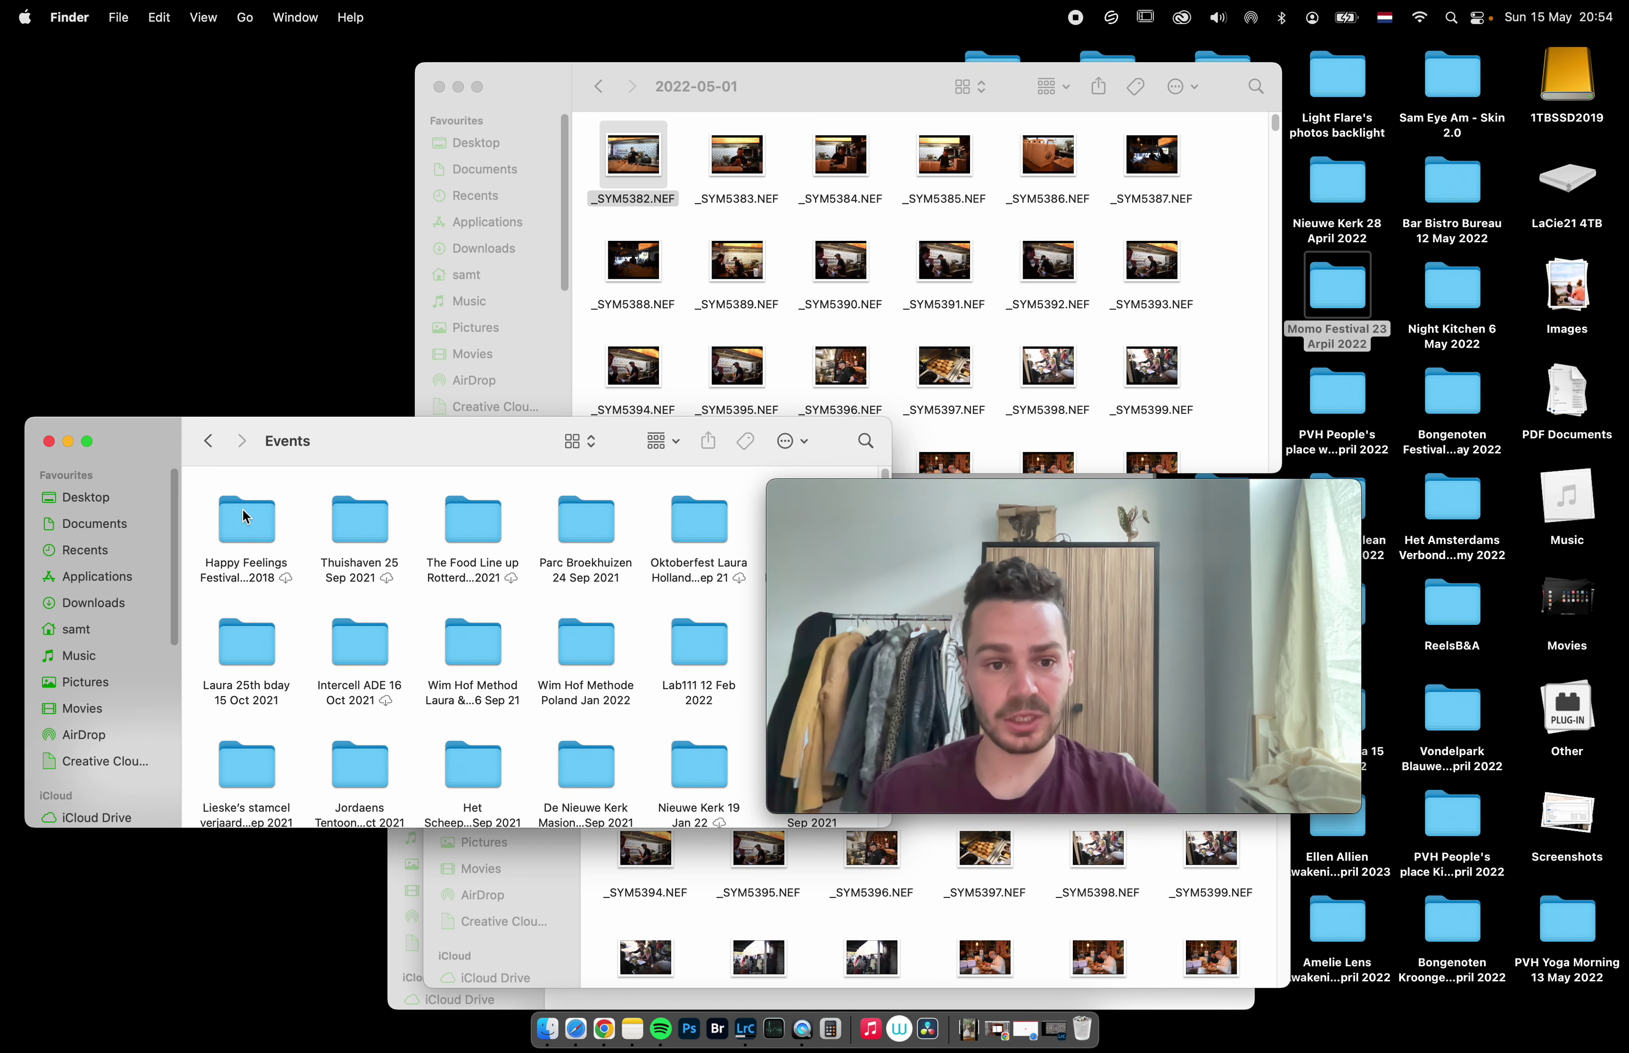
pyautogui.scroll(-15, 406, 687)
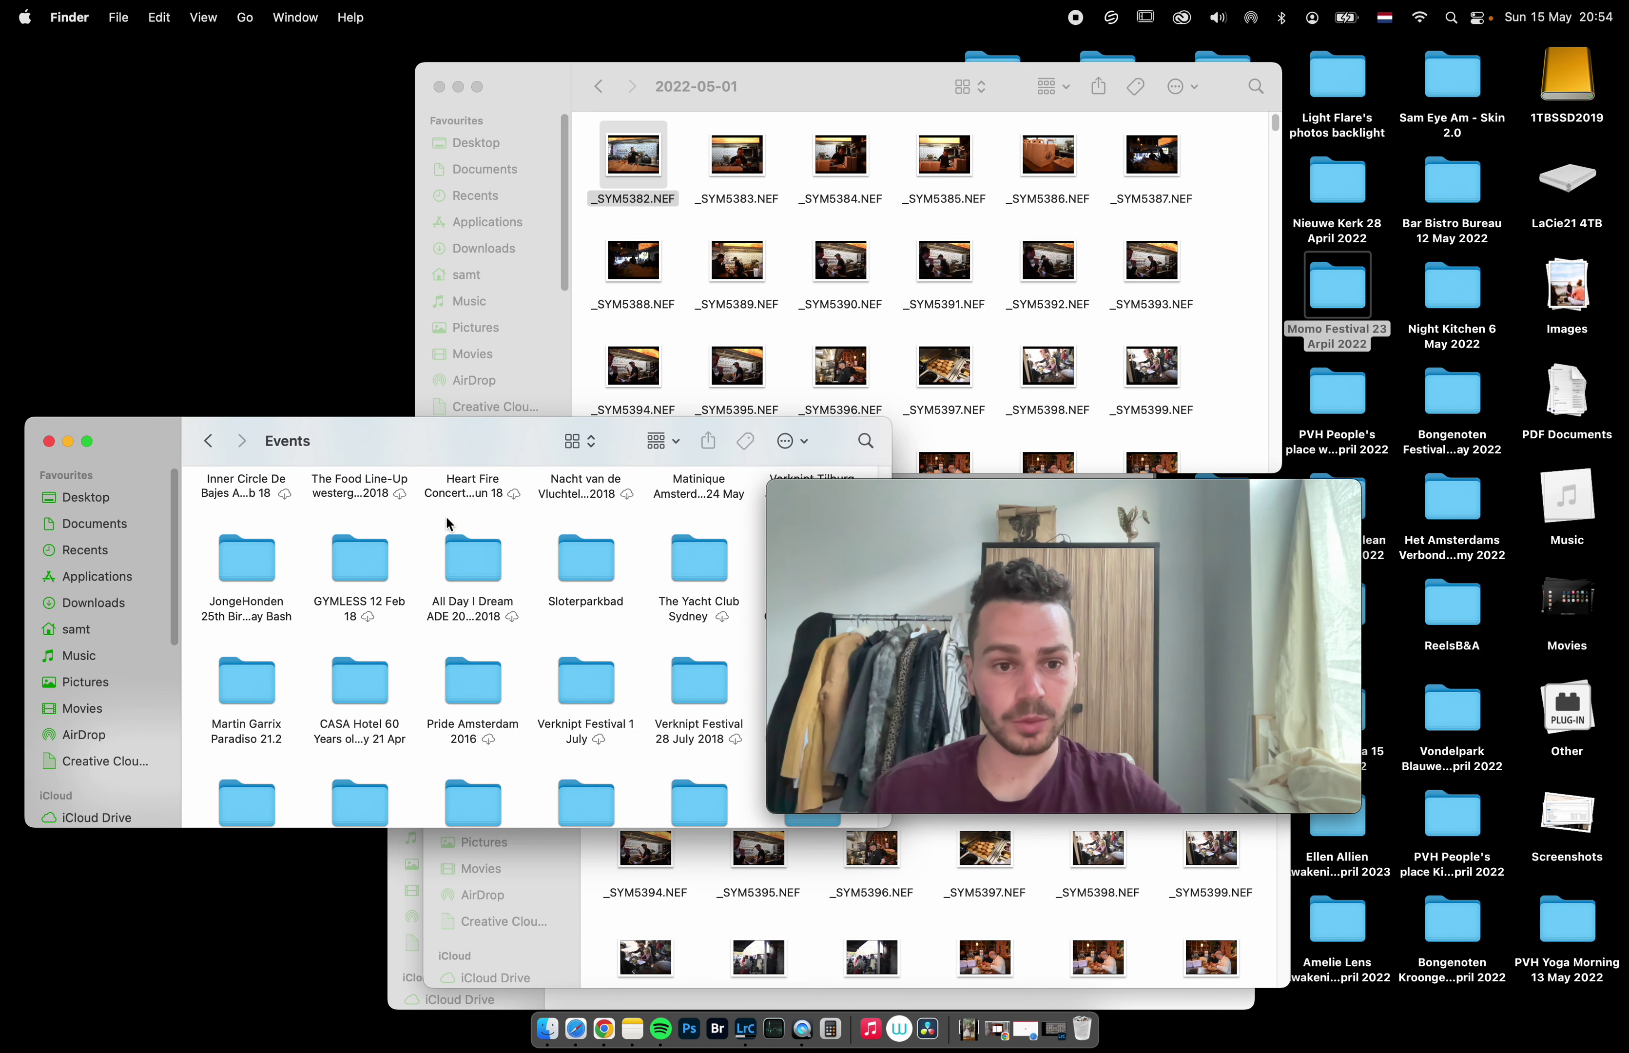
pyautogui.doubleClick(474, 565)
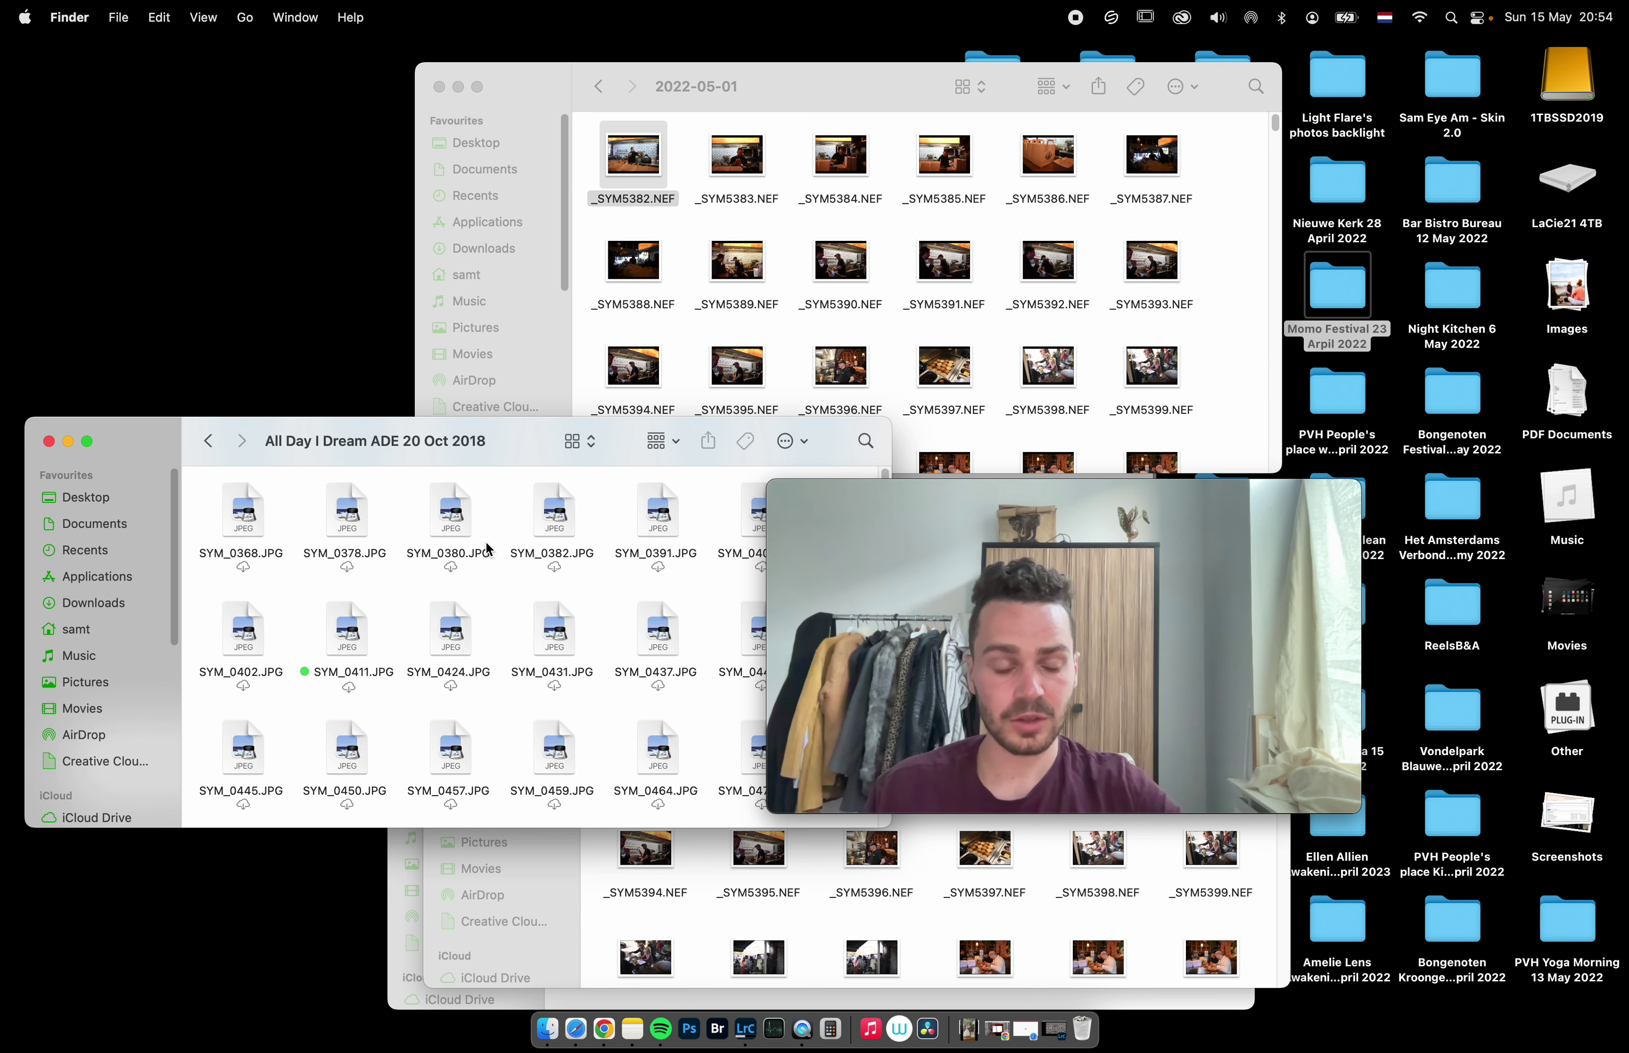
# Quick Look SYM_0591.JPG and SYM_0574-Edit.JPG, downloading the latter from iCloud first.
pyautogui.scroll(-10, 357, 636)
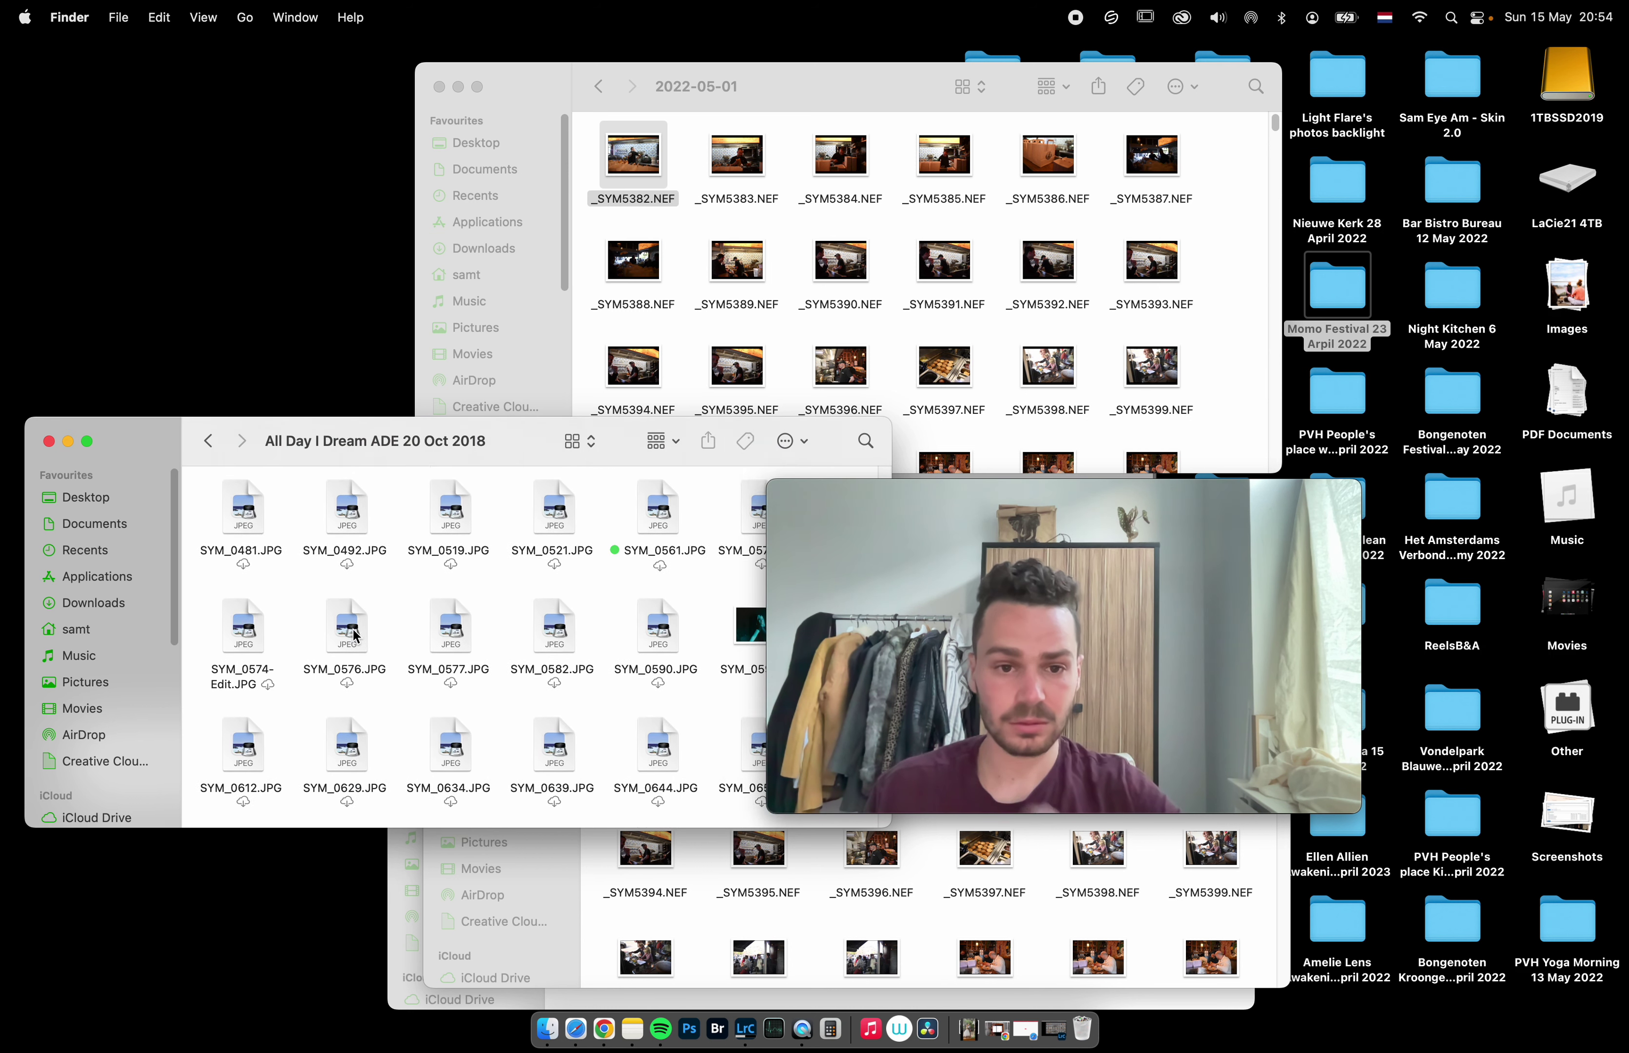
pyautogui.click(732, 516)
pyautogui.press('space')
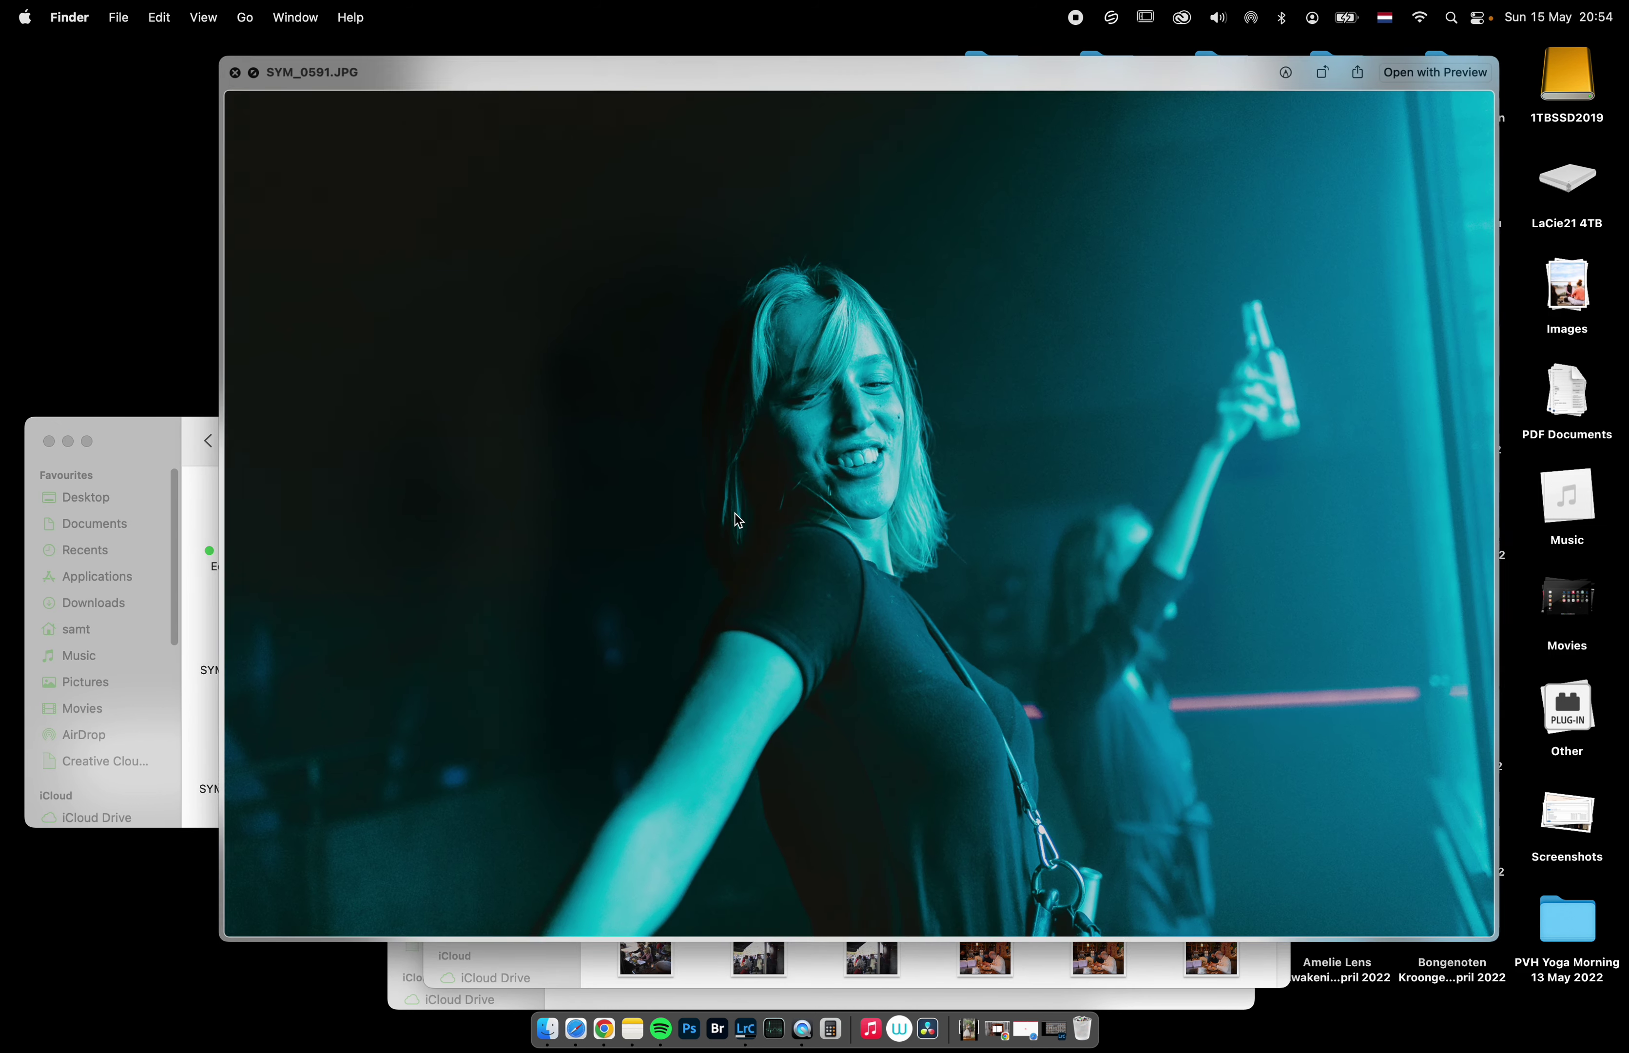
pyautogui.press('space')
pyautogui.scroll(2, 431, 589)
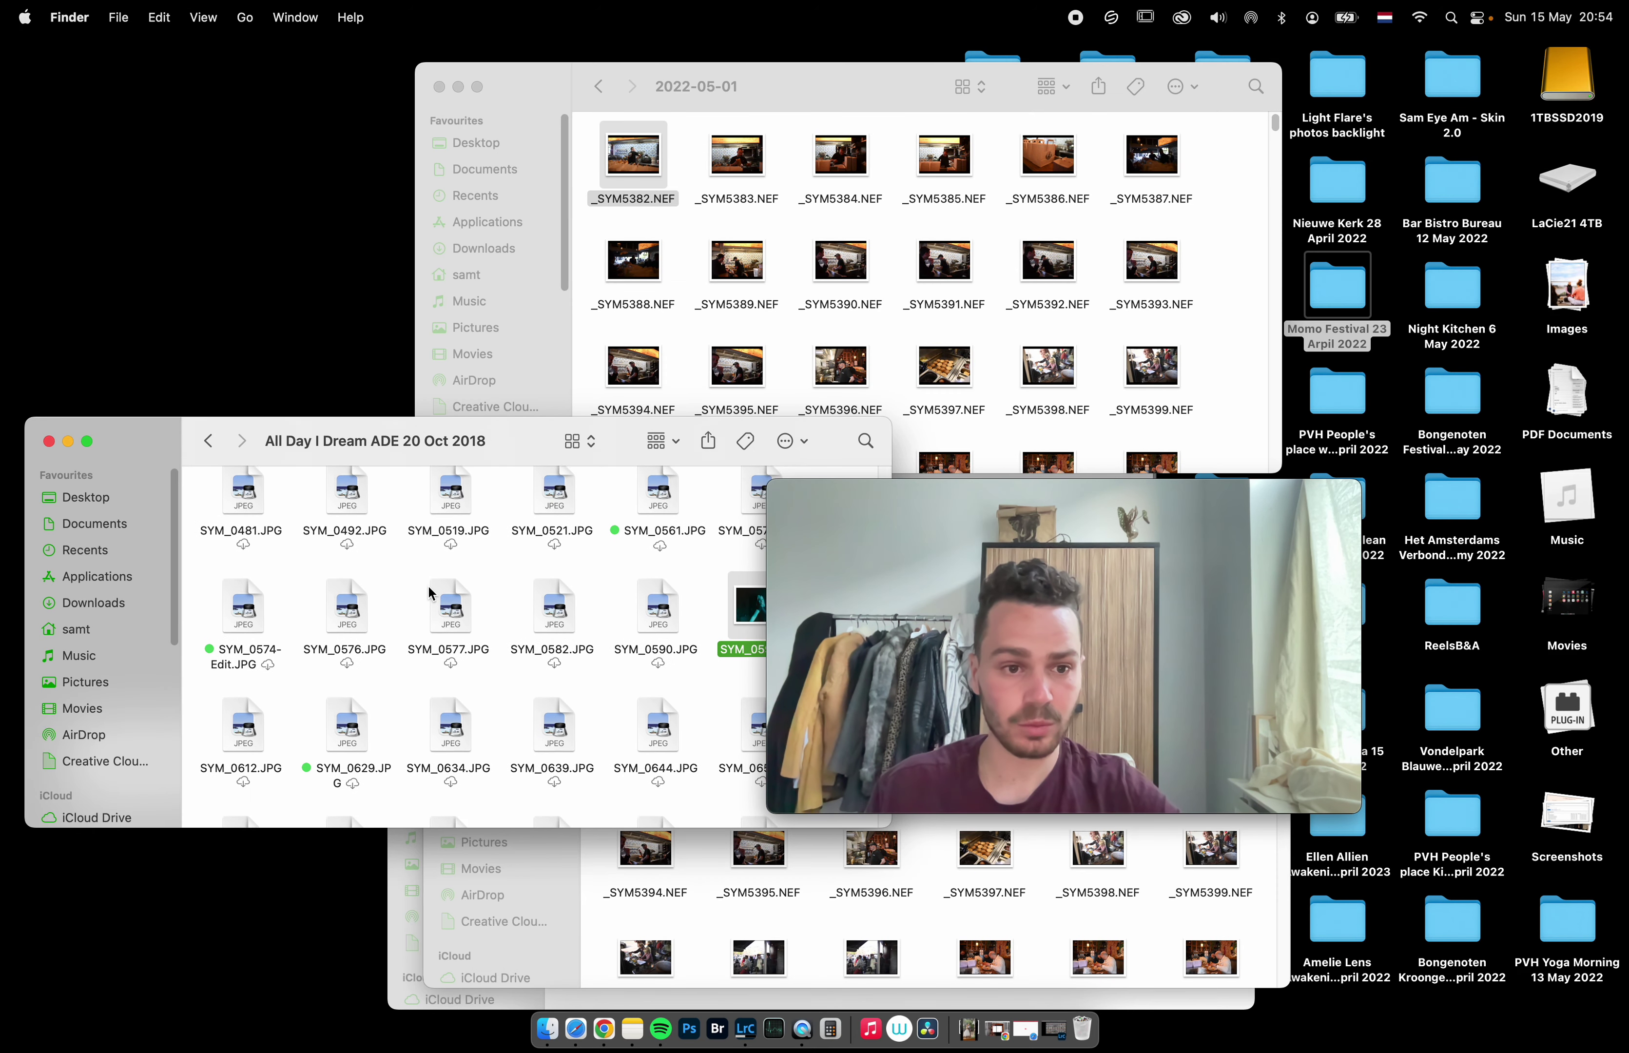
pyautogui.click(267, 662)
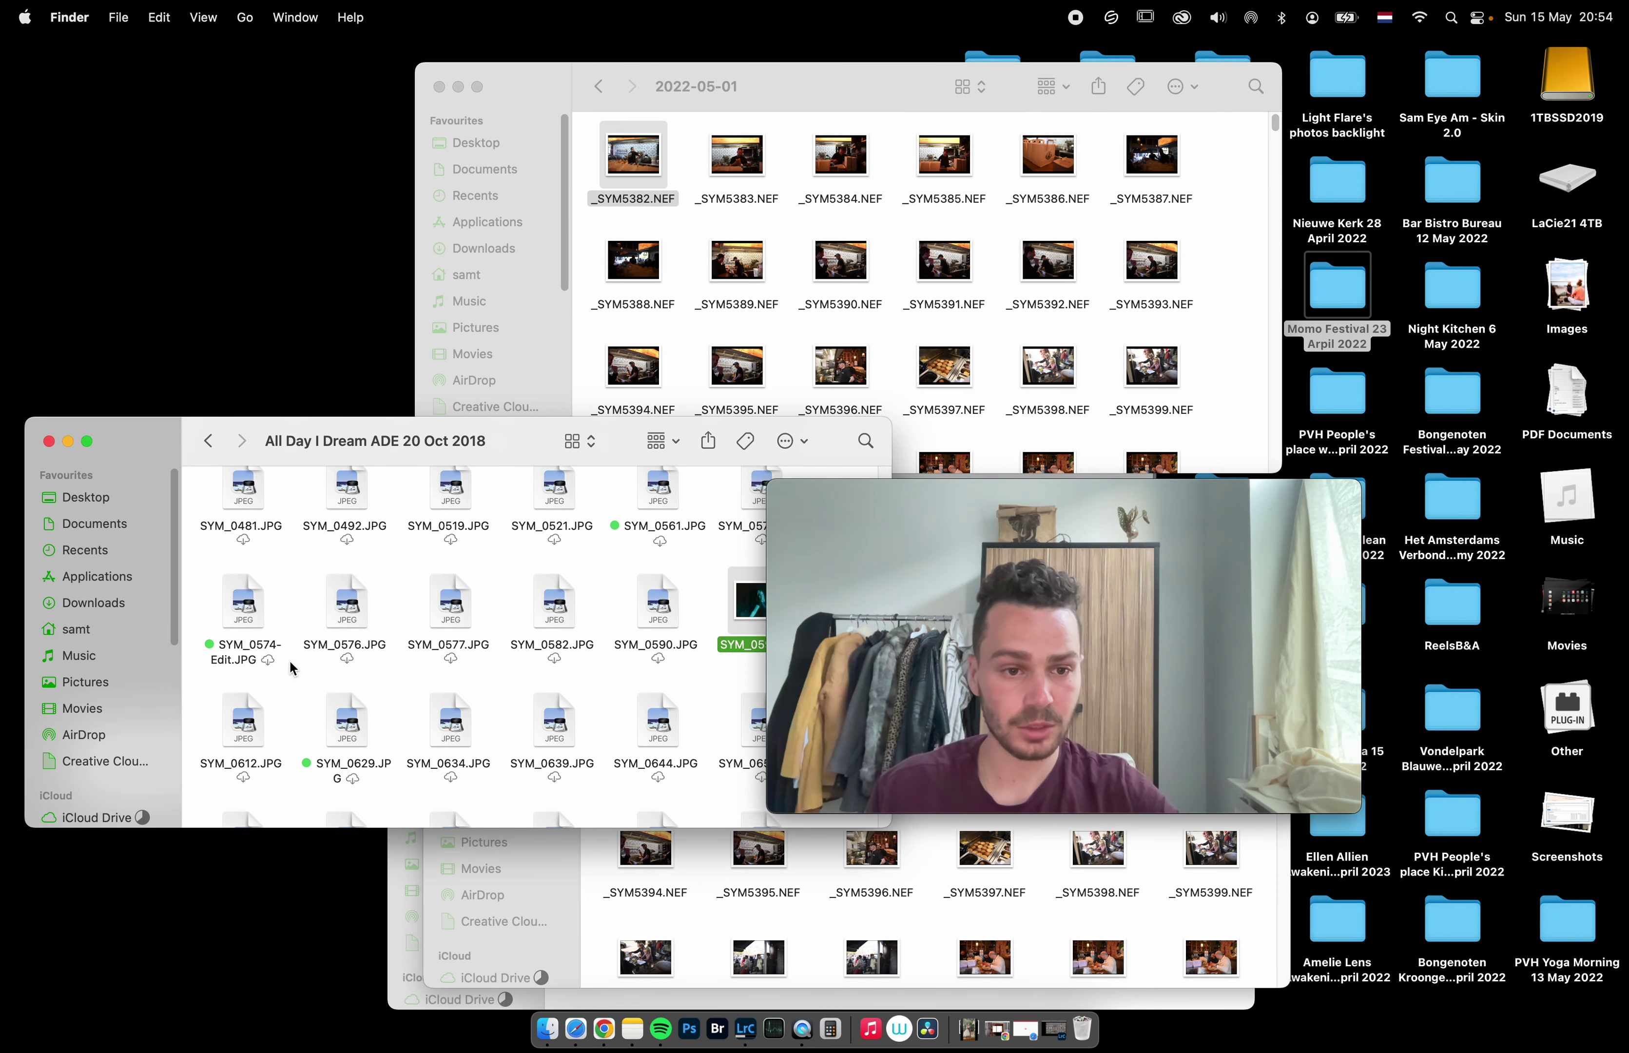
pyautogui.click(233, 618)
pyautogui.press('space')
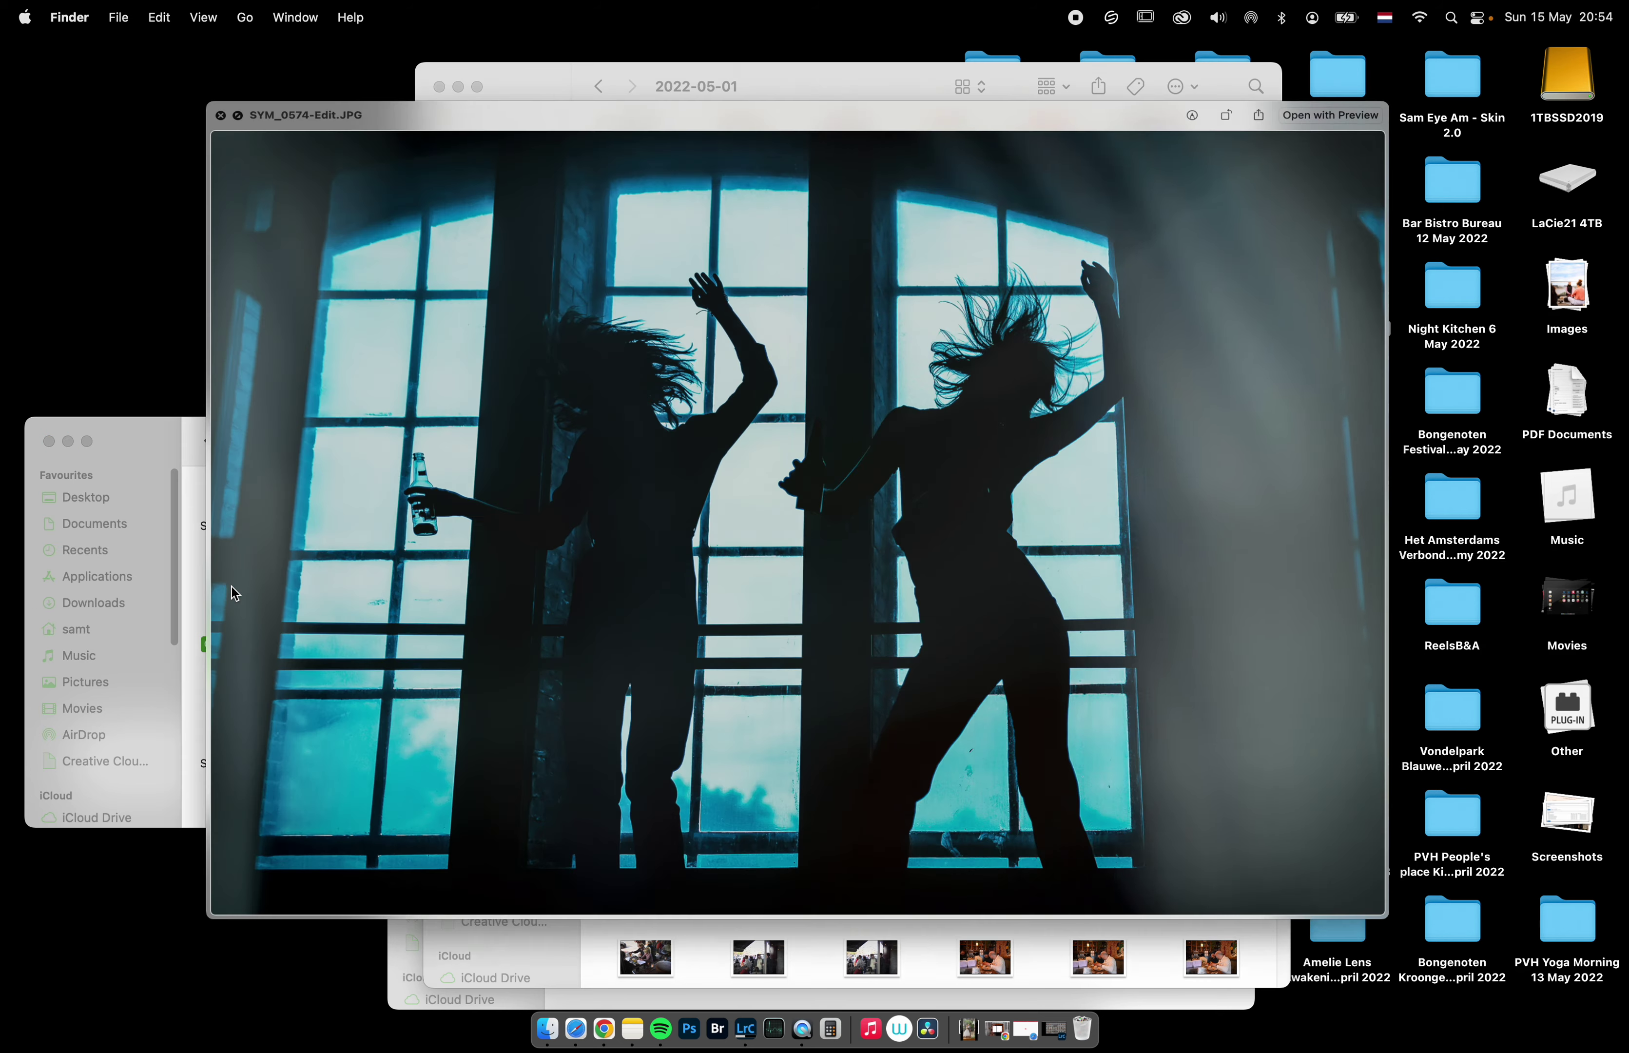
pyautogui.press('space')
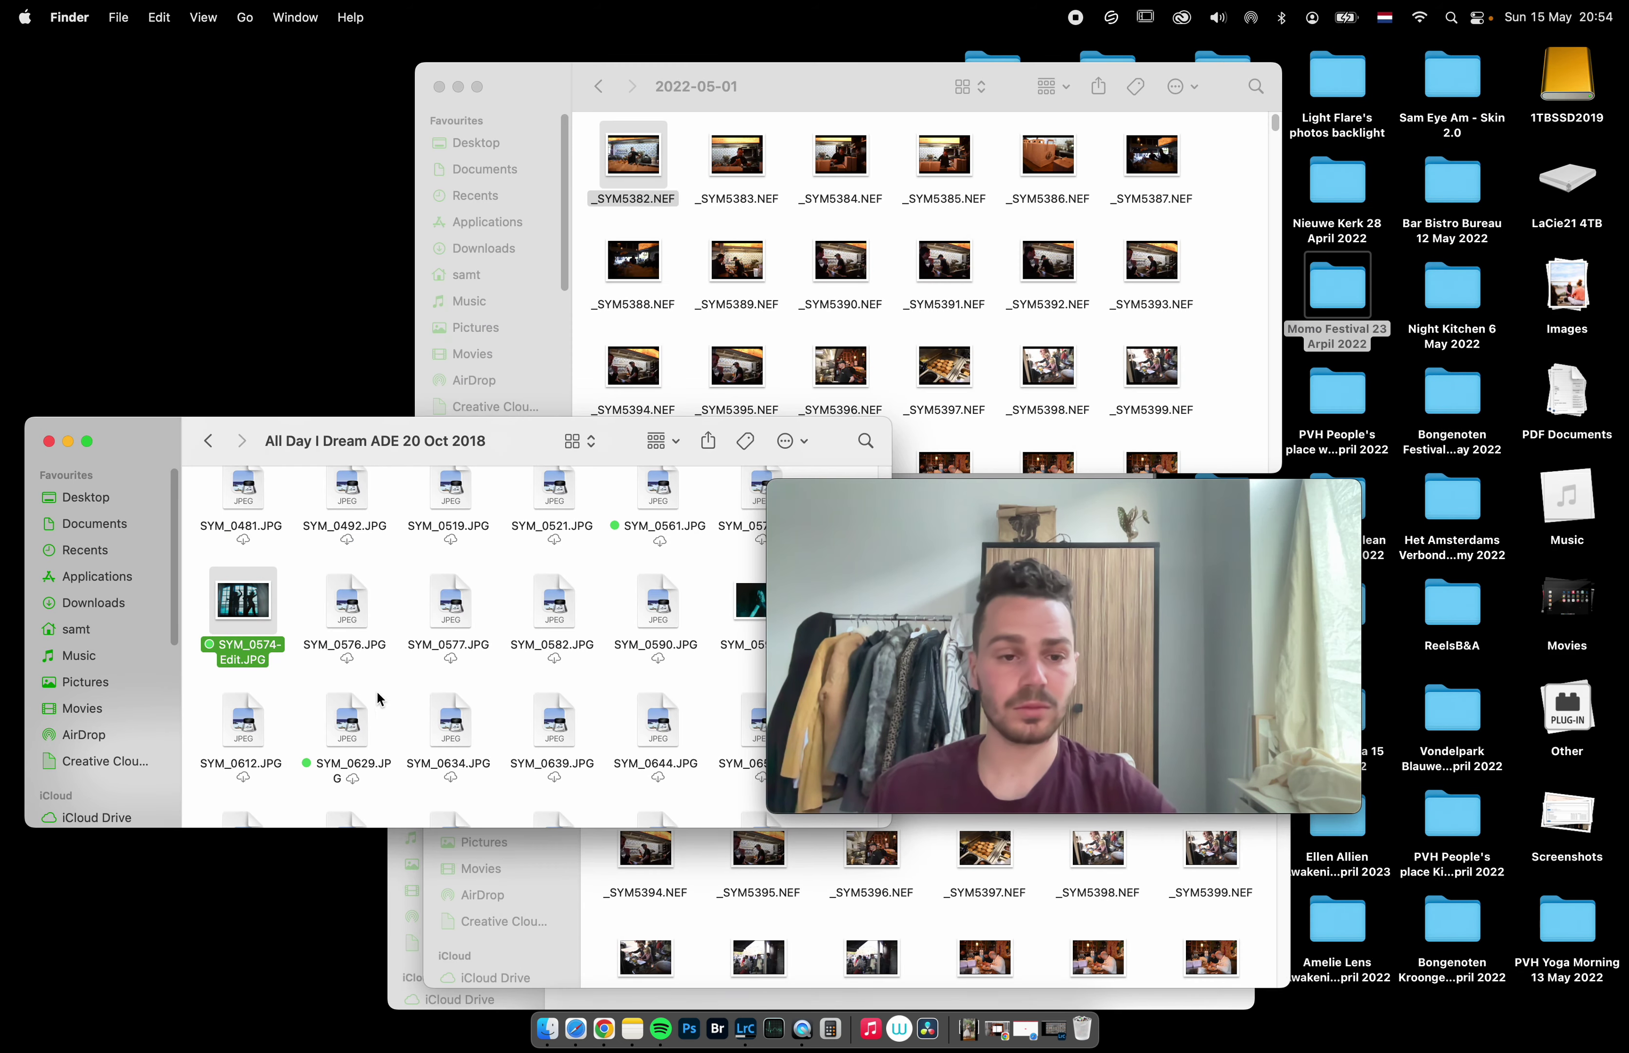
pyautogui.scroll(5, 367, 686)
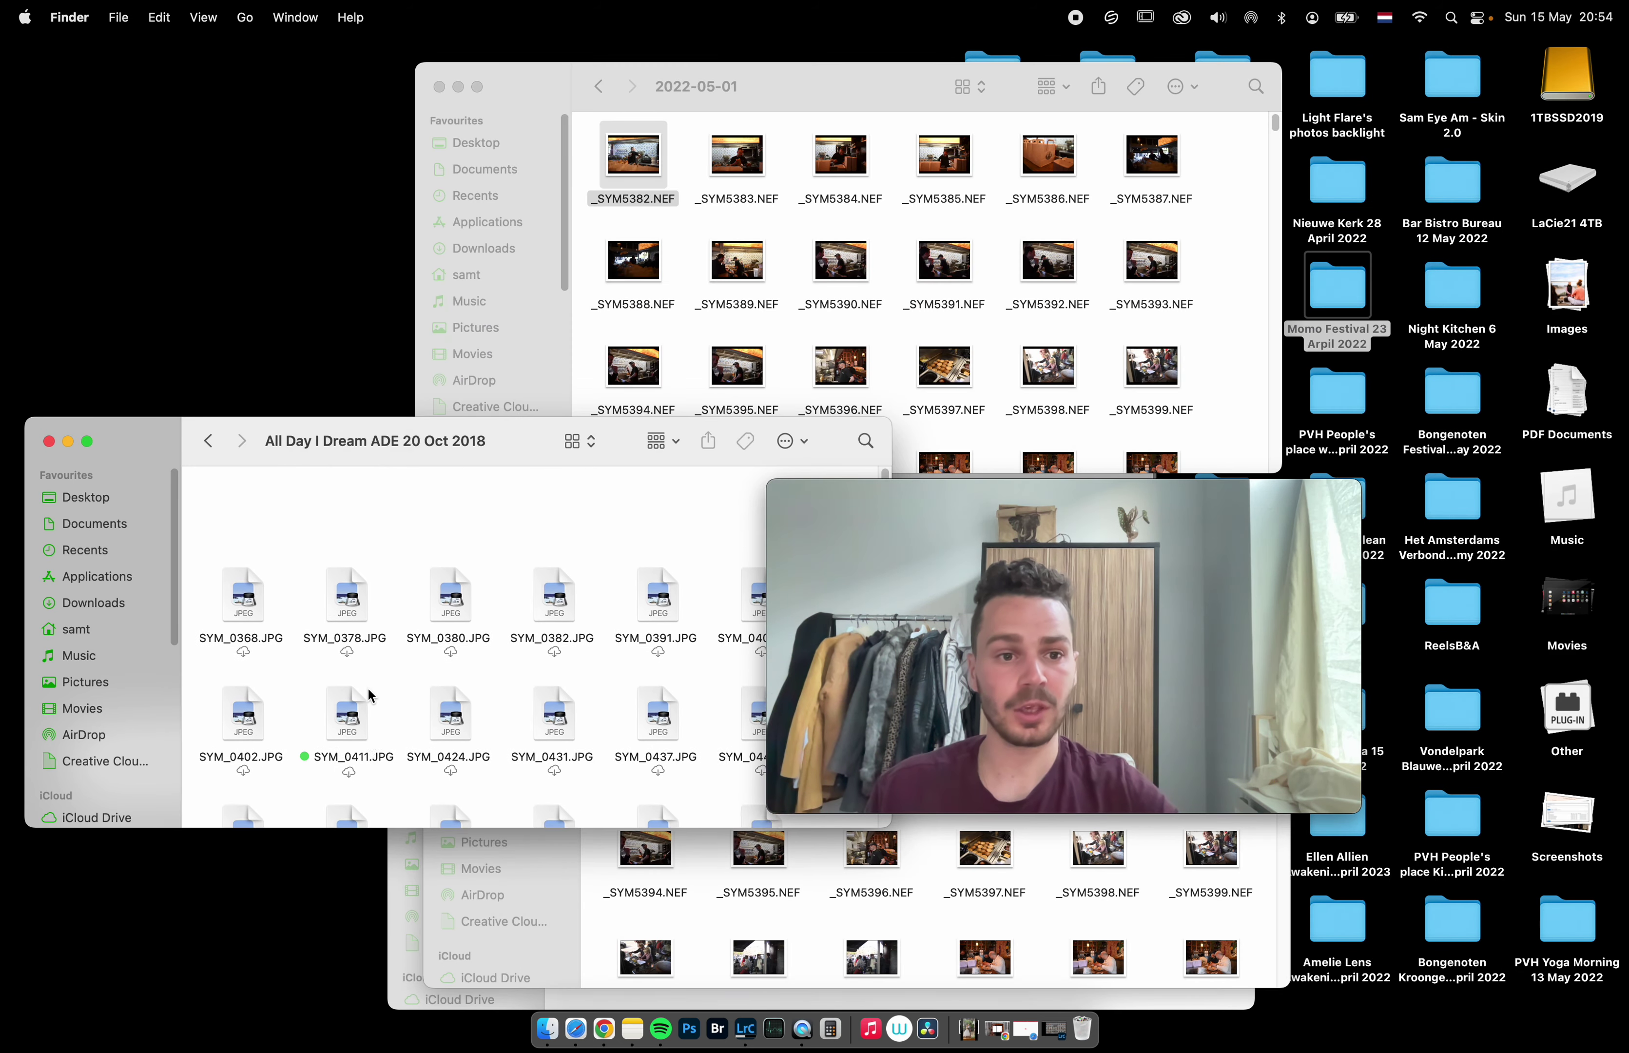
# Close the All Day I Dream window, then select all Bongenoten Festival photos and drag them to Smash.
pyautogui.click(49, 441)
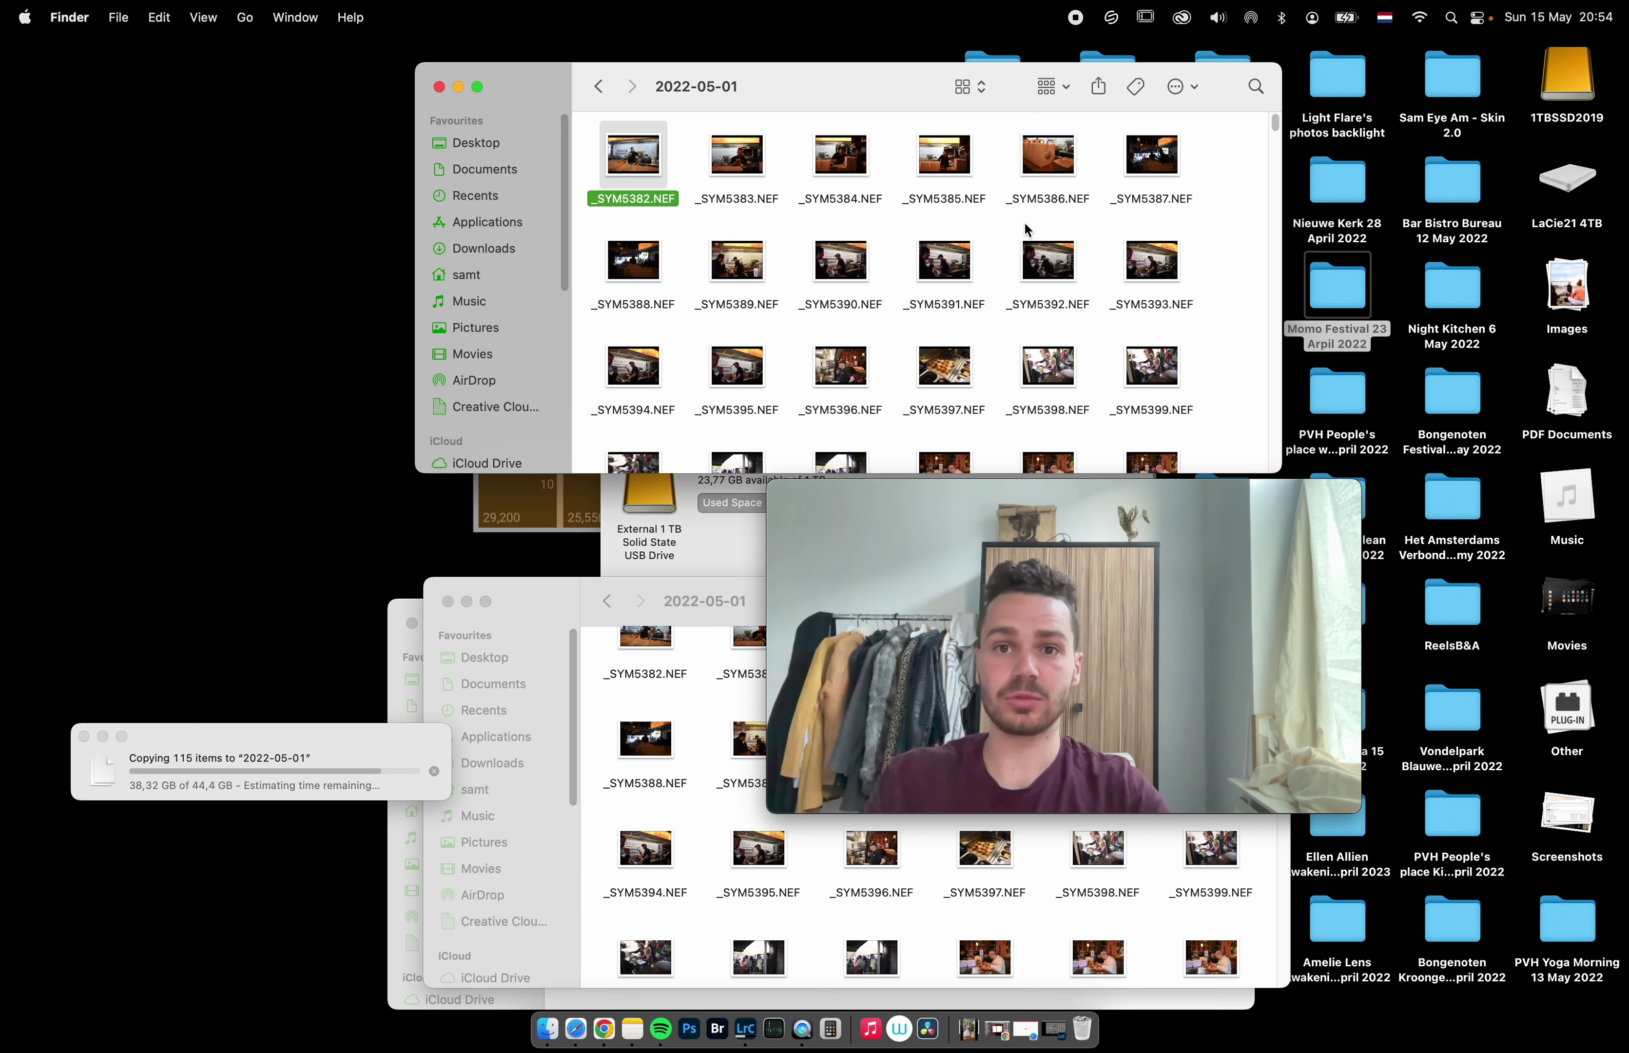
pyautogui.click(1115, 19)
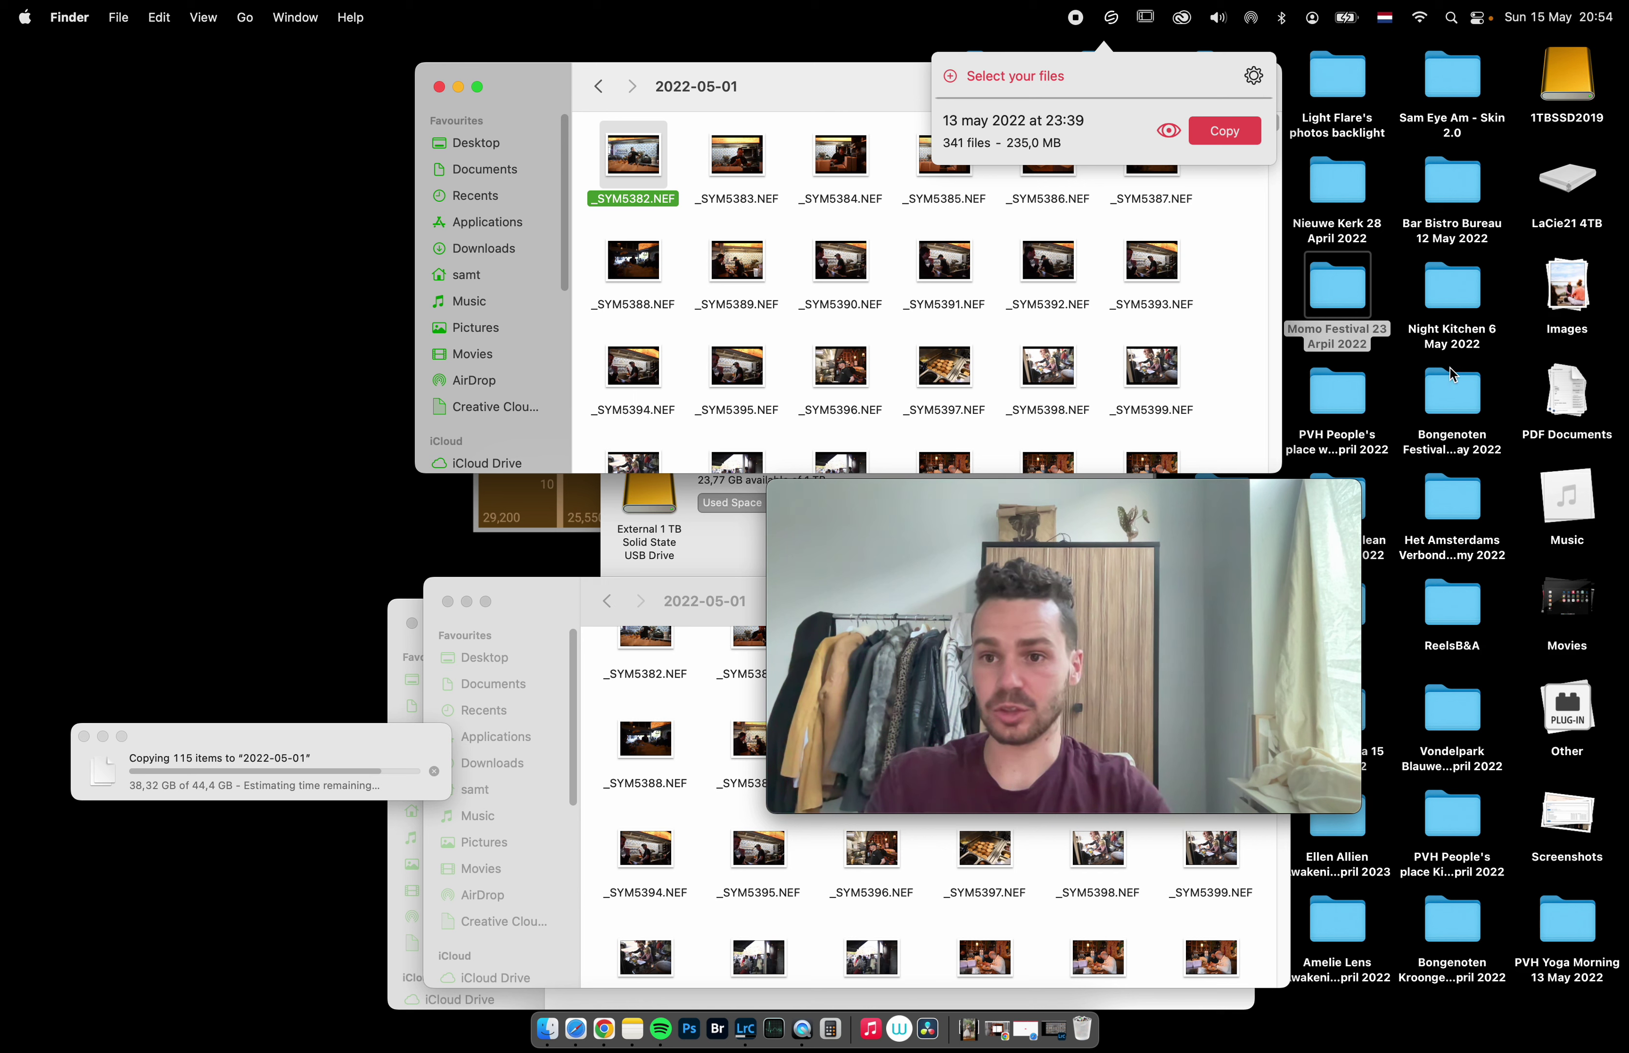
pyautogui.doubleClick(1449, 398)
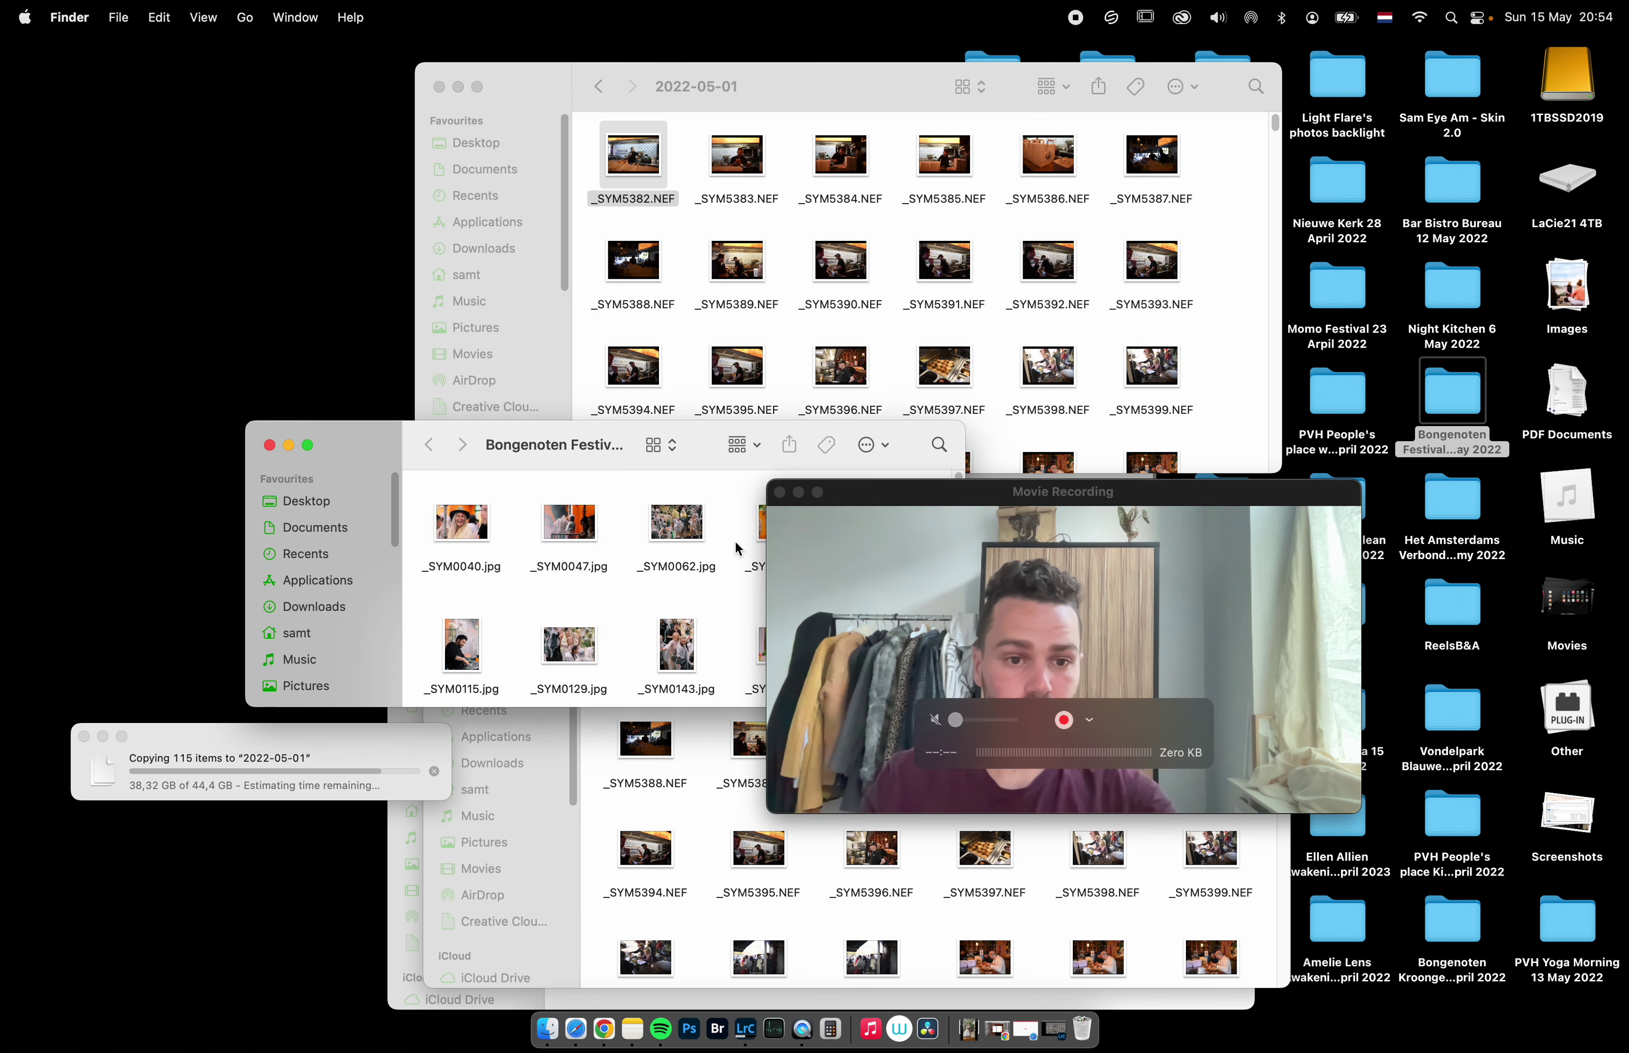
pyautogui.press('super+a')
pyautogui.moveTo(464, 617); pyautogui.dragTo(463, 538)
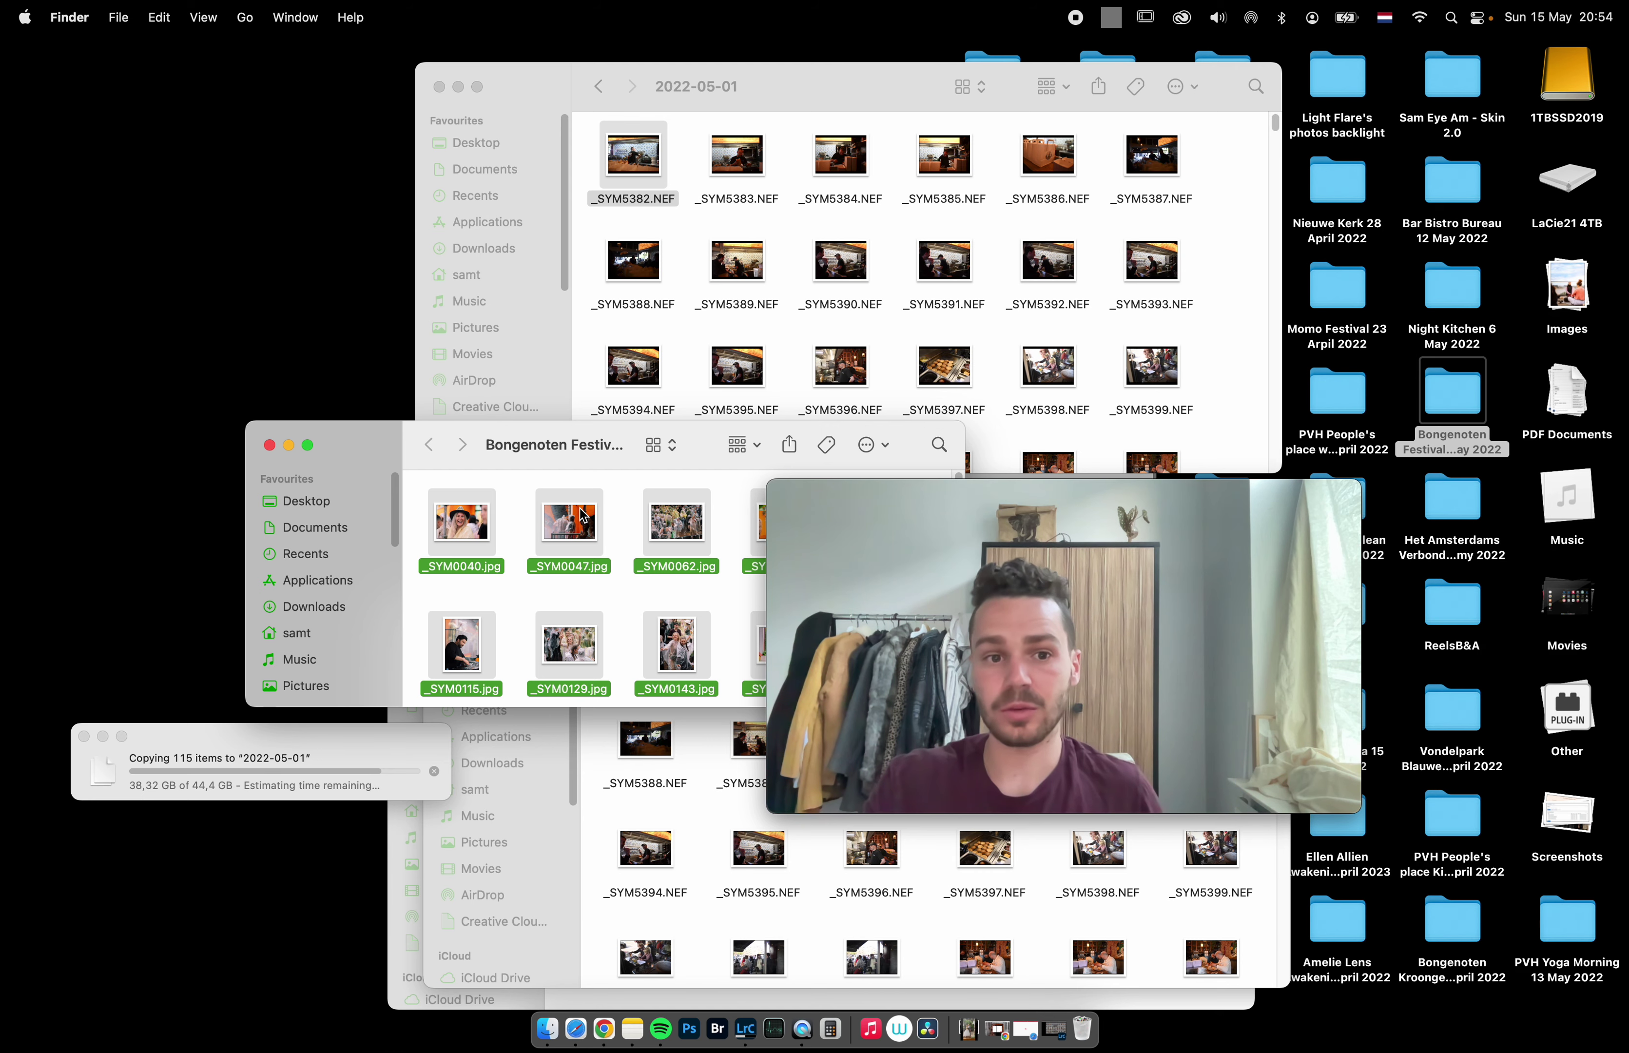
# Reload the Smash page to clear the old file, then add the 262 Bongenoten JPEGs (210.66 MB).
pyautogui.click(616, 1028)
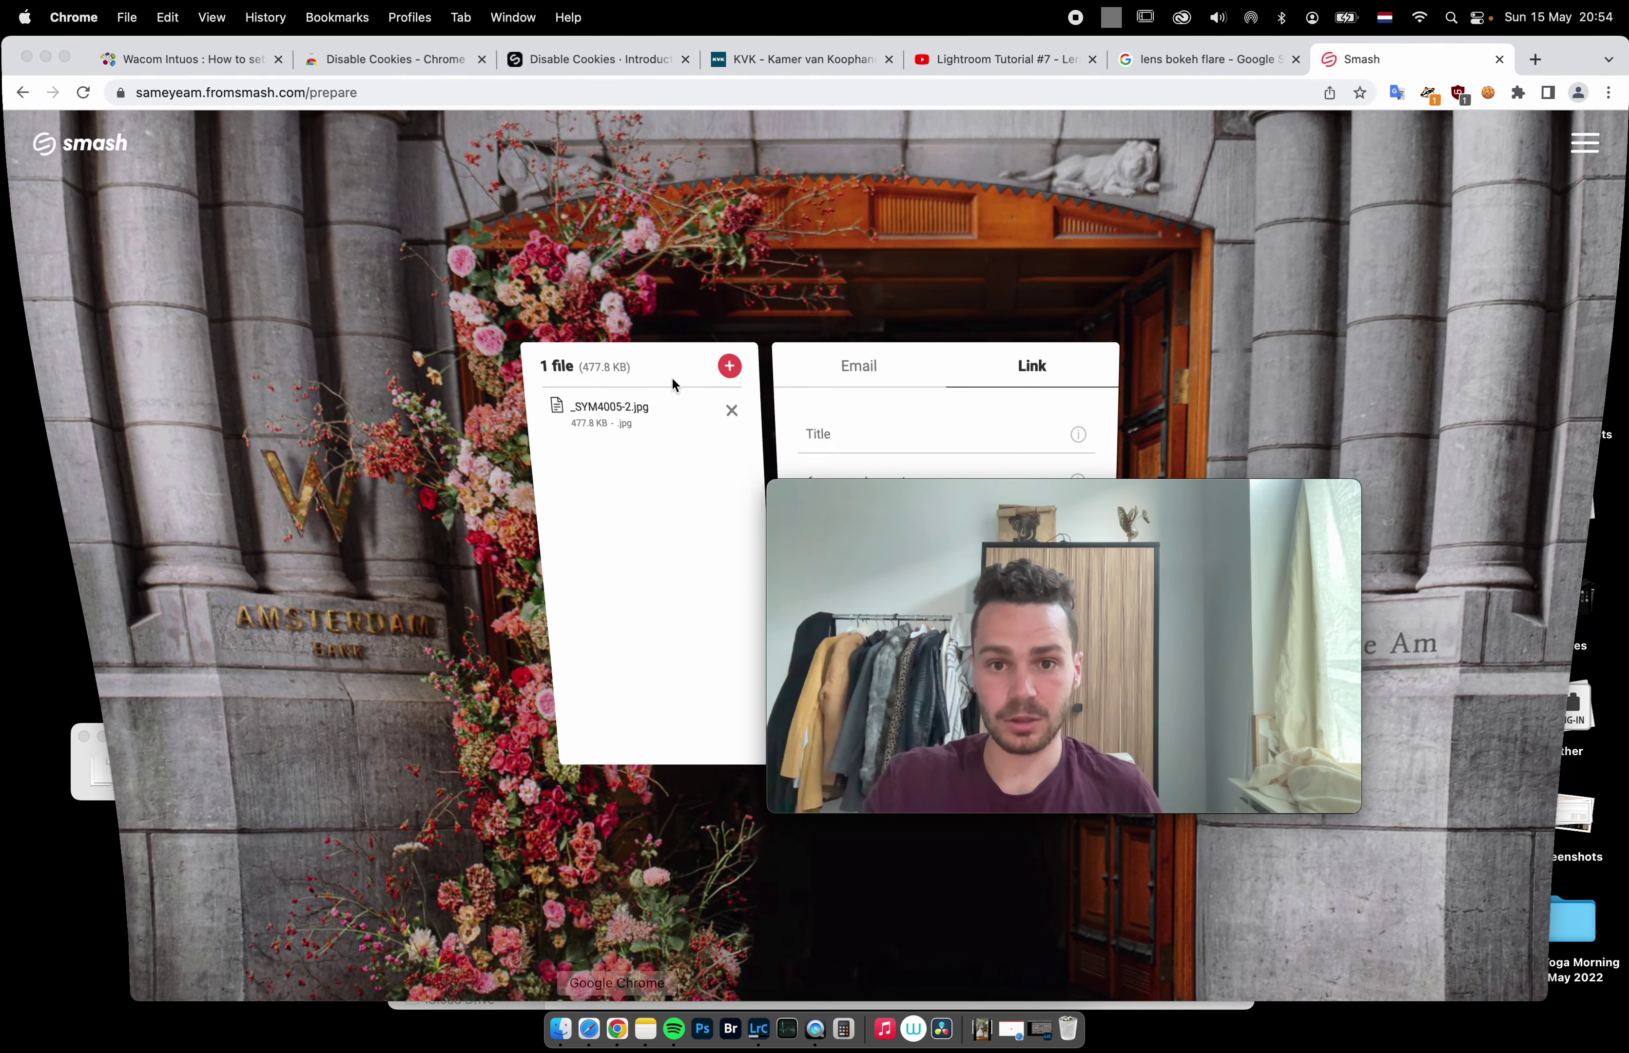
pyautogui.click(849, 375)
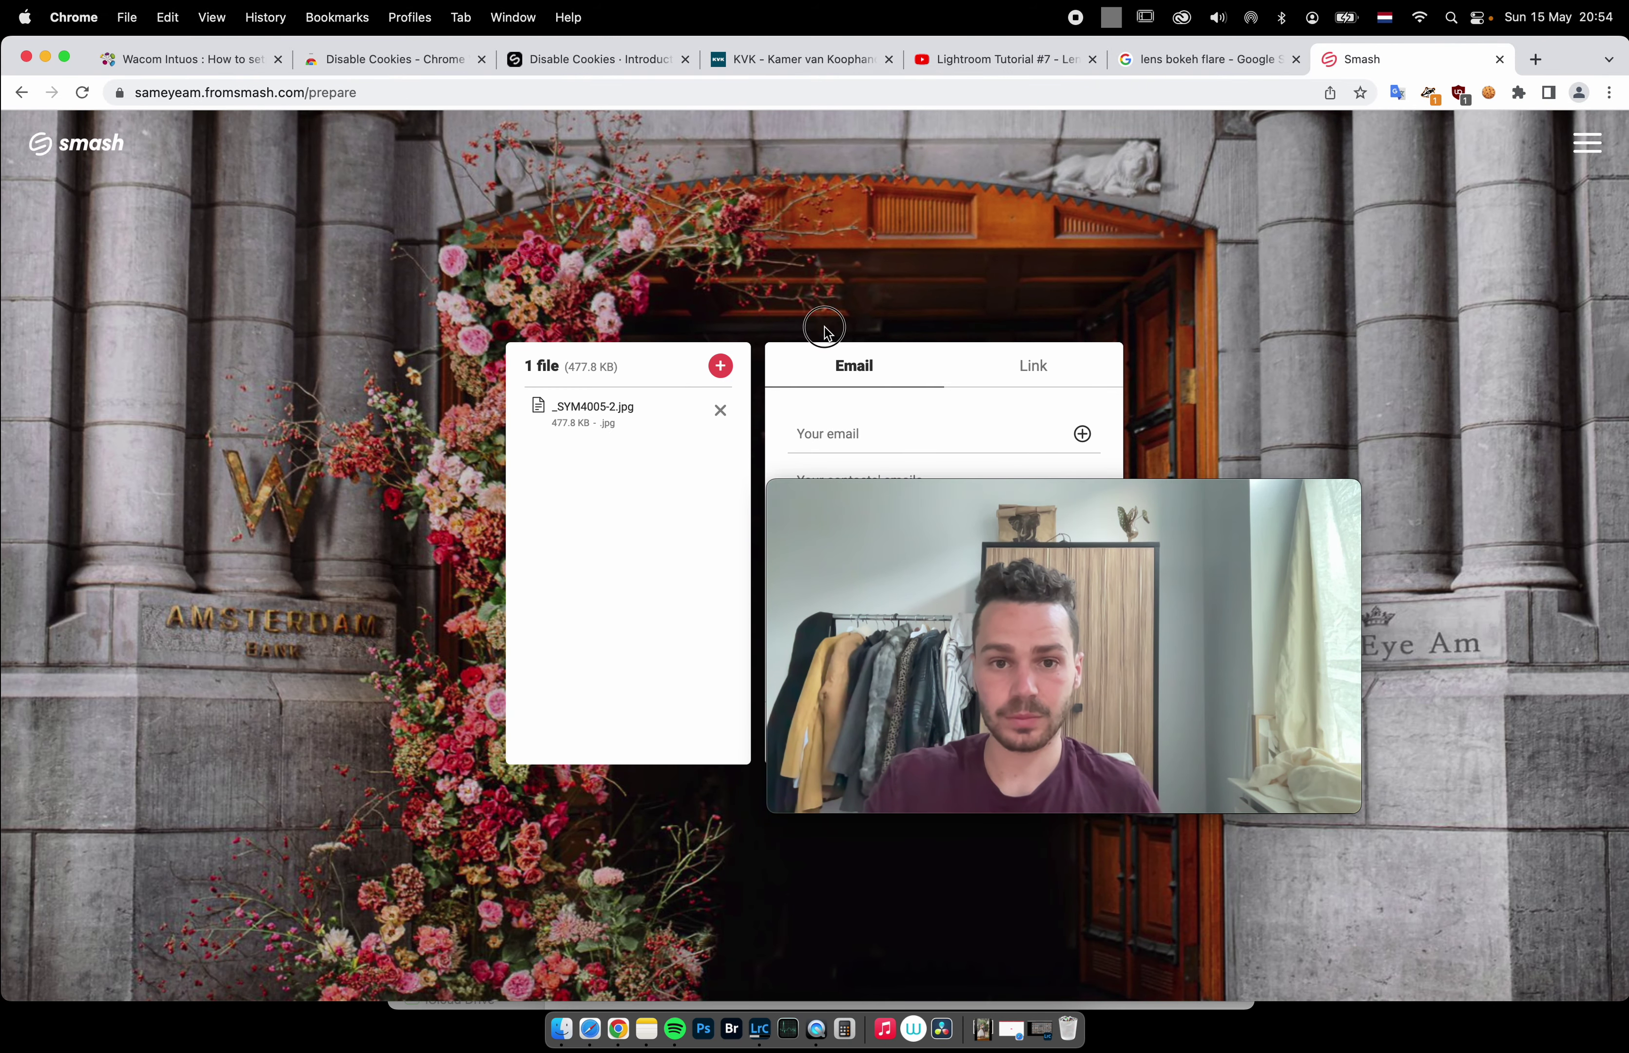
pyautogui.moveTo(918, 494); pyautogui.dragTo(1084, 787)
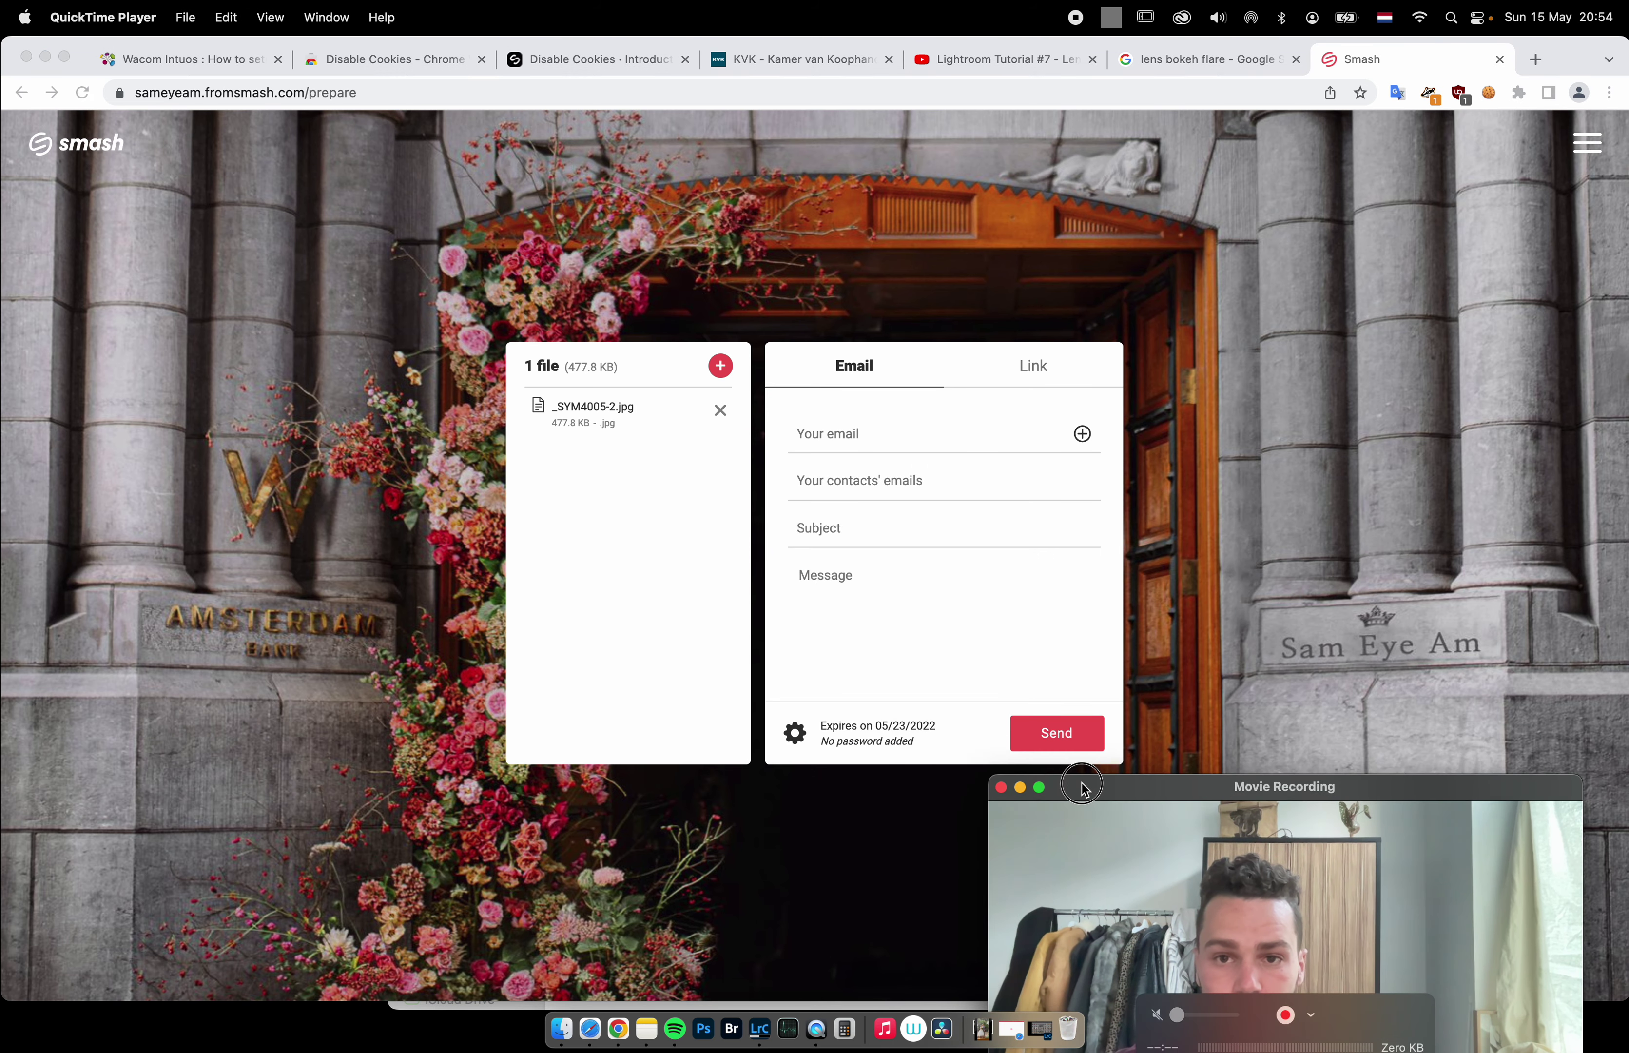
pyautogui.click(83, 92)
pyautogui.click(858, 404)
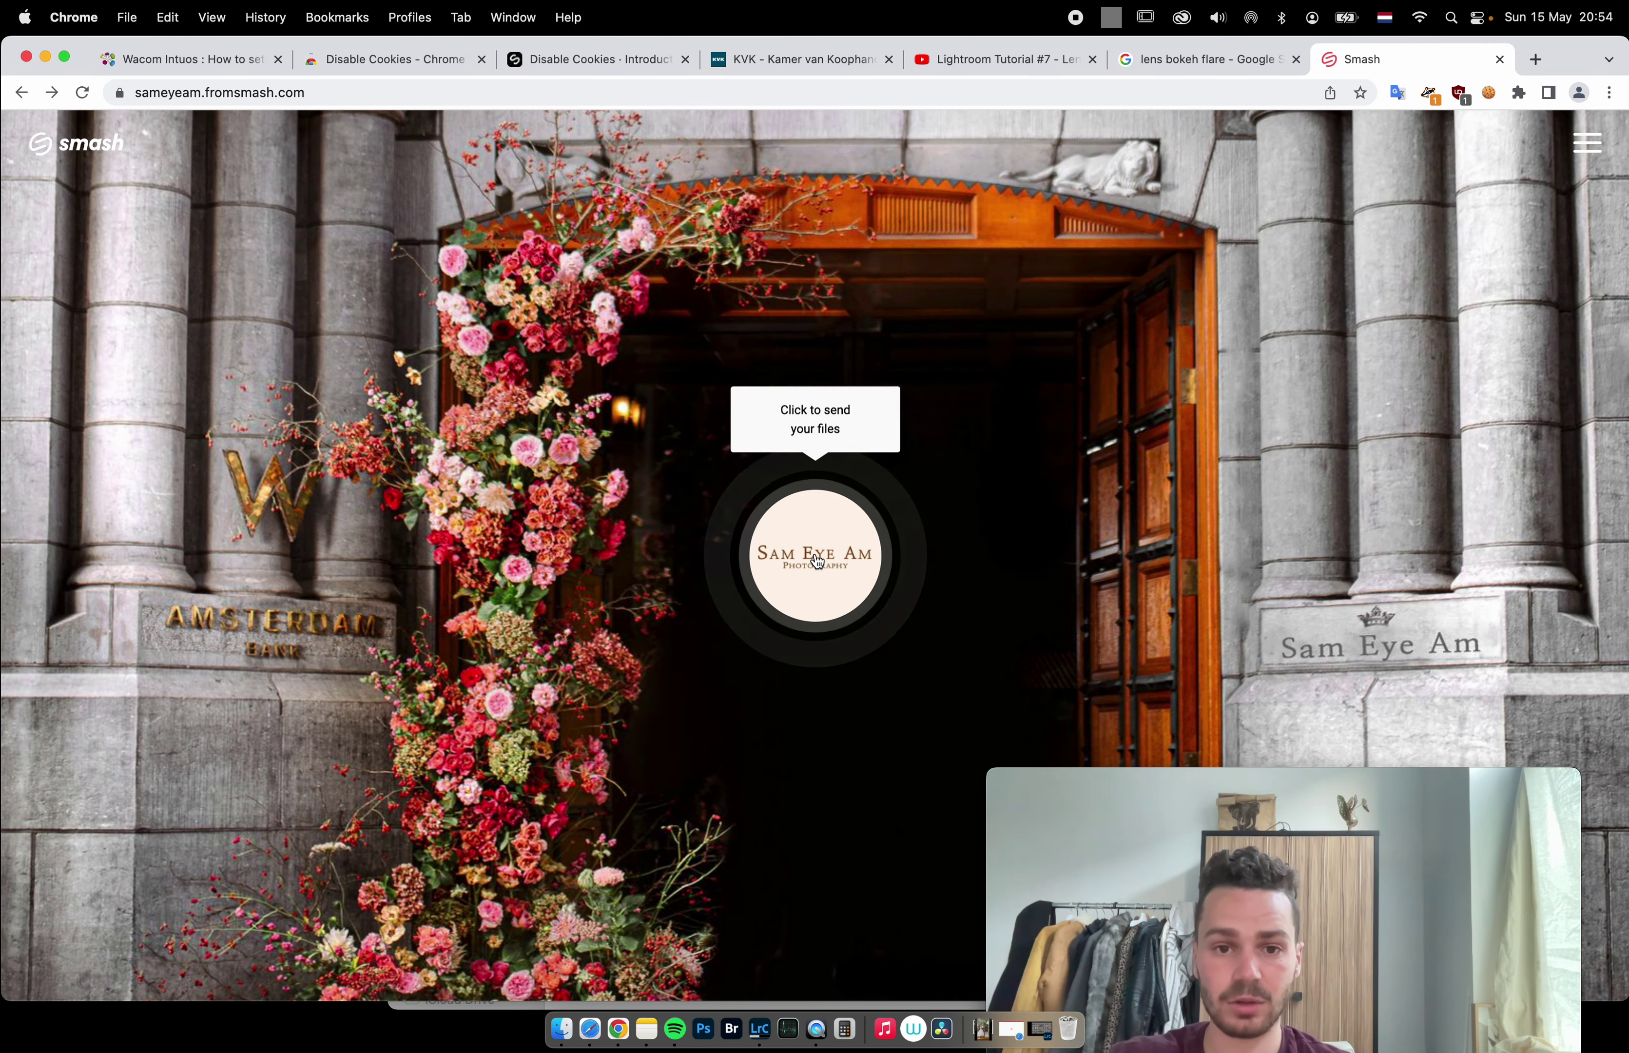
pyautogui.click(561, 1029)
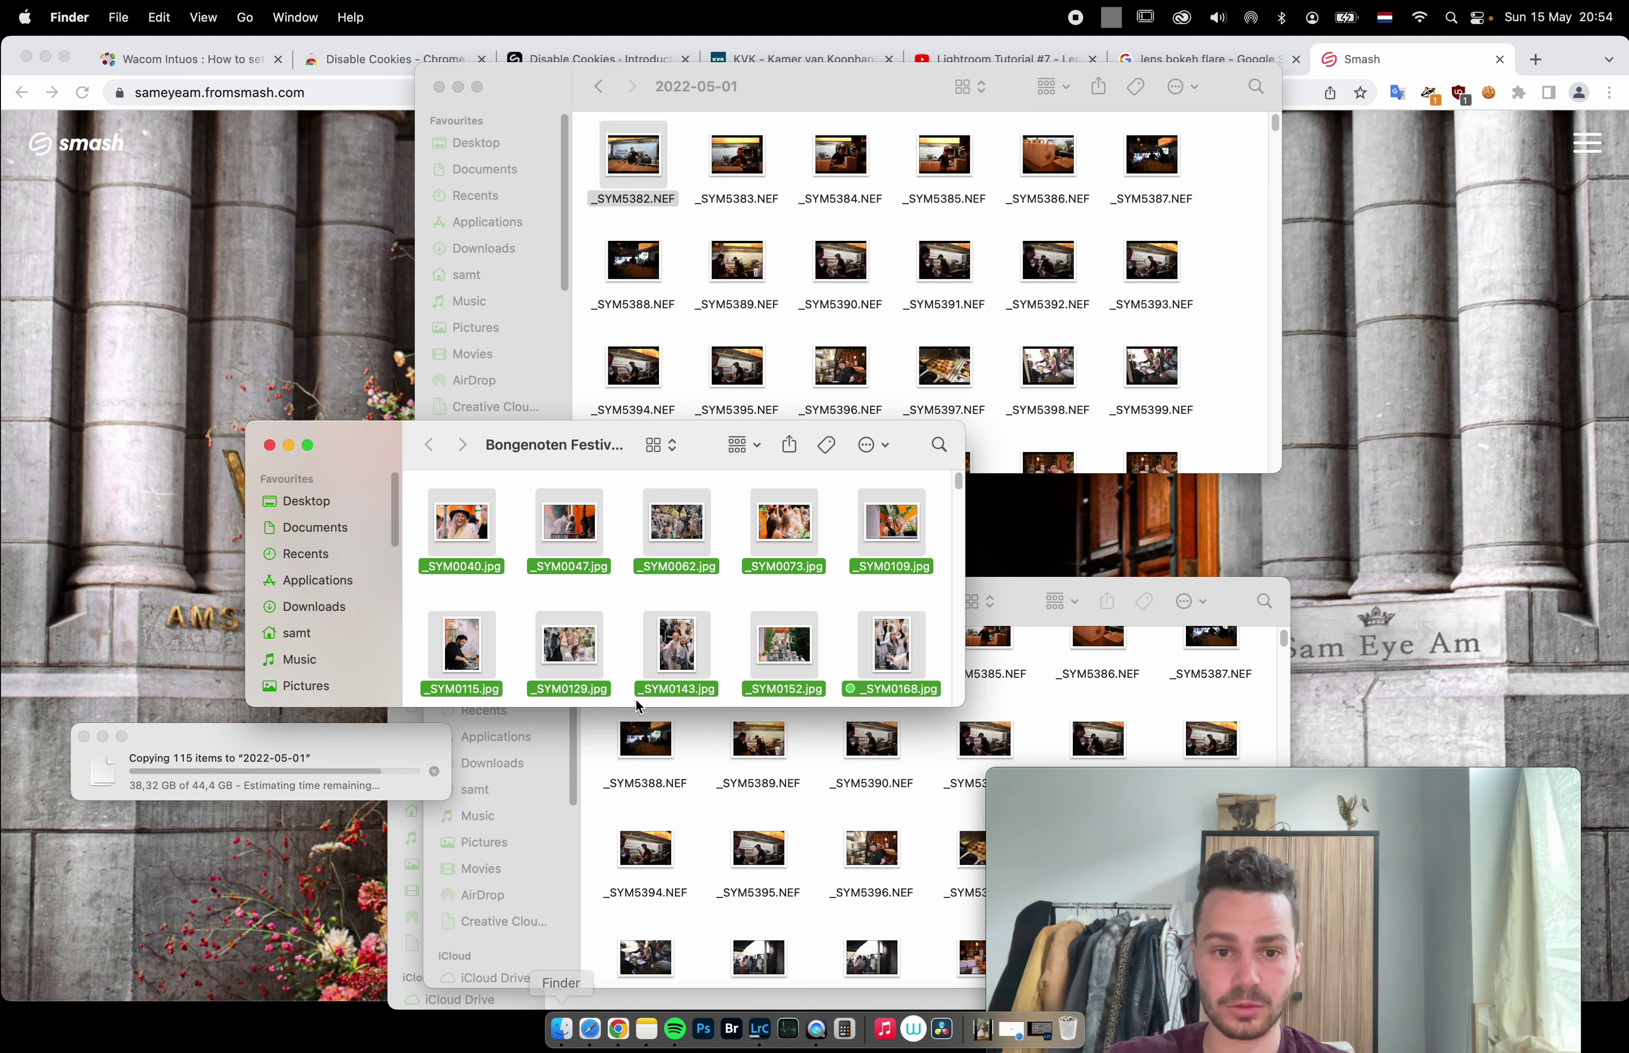
pyautogui.moveTo(888, 536); pyautogui.dragTo(992, 555)
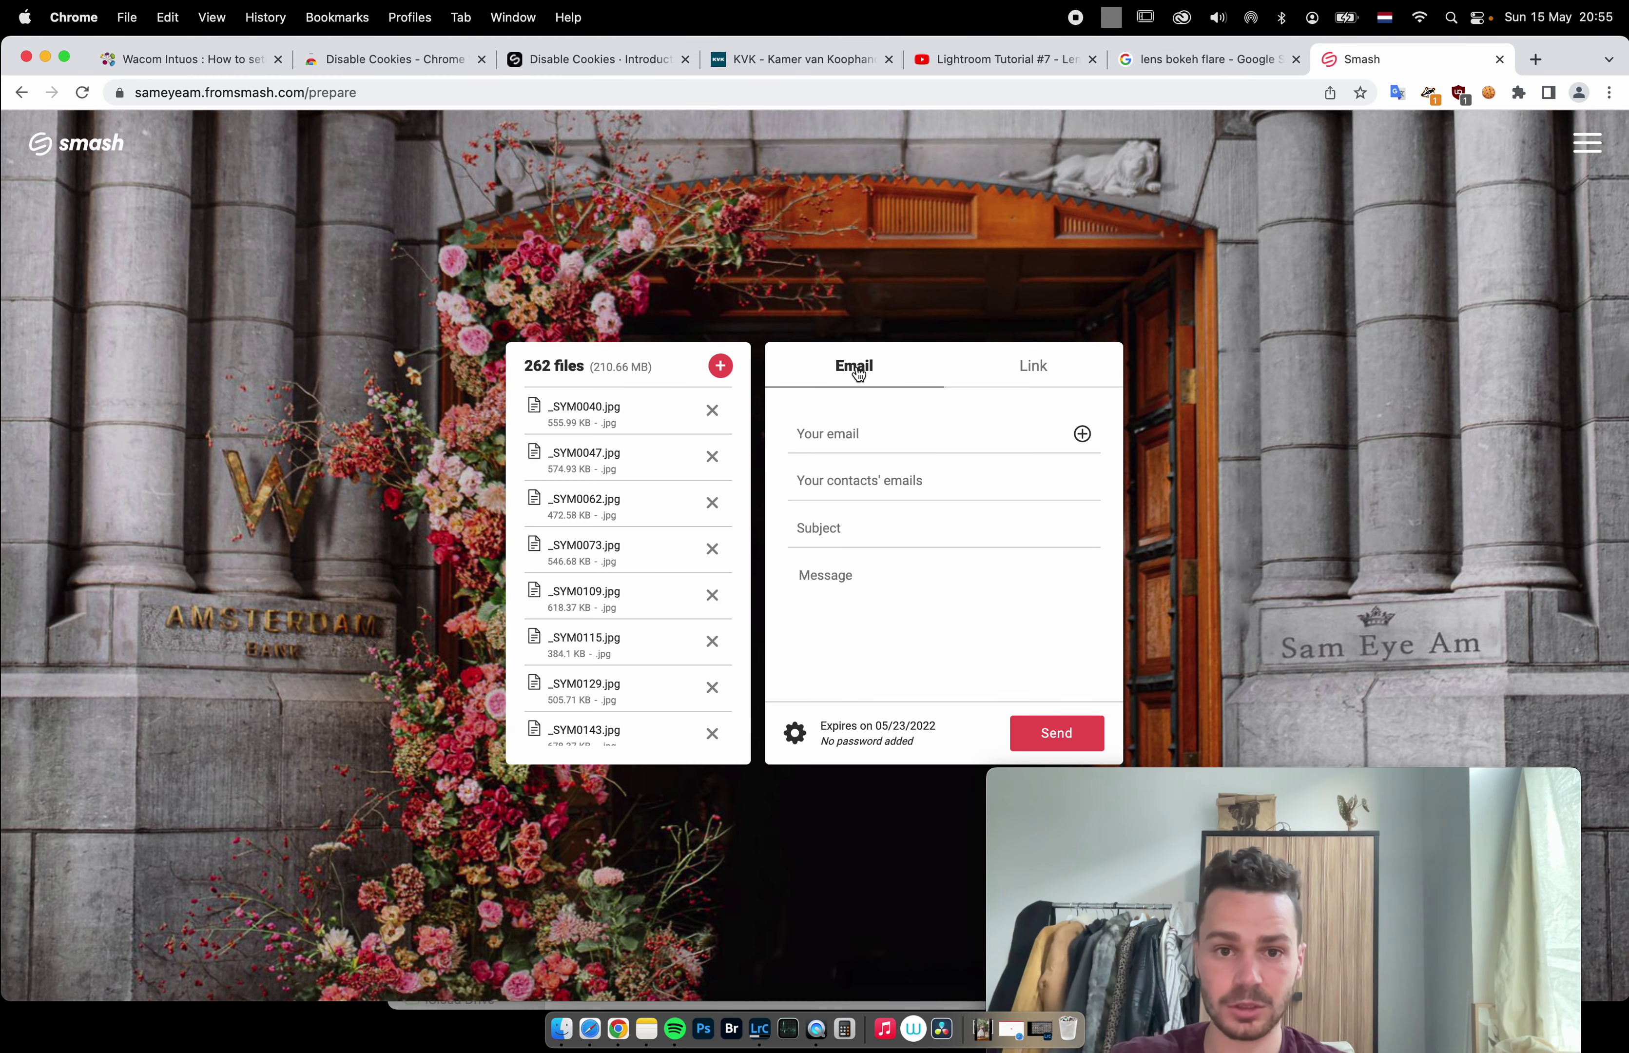
# Share the transfer as a link with a 30-day expiration, ending 06/14/2022, and save the settings.
pyautogui.click(996, 368)
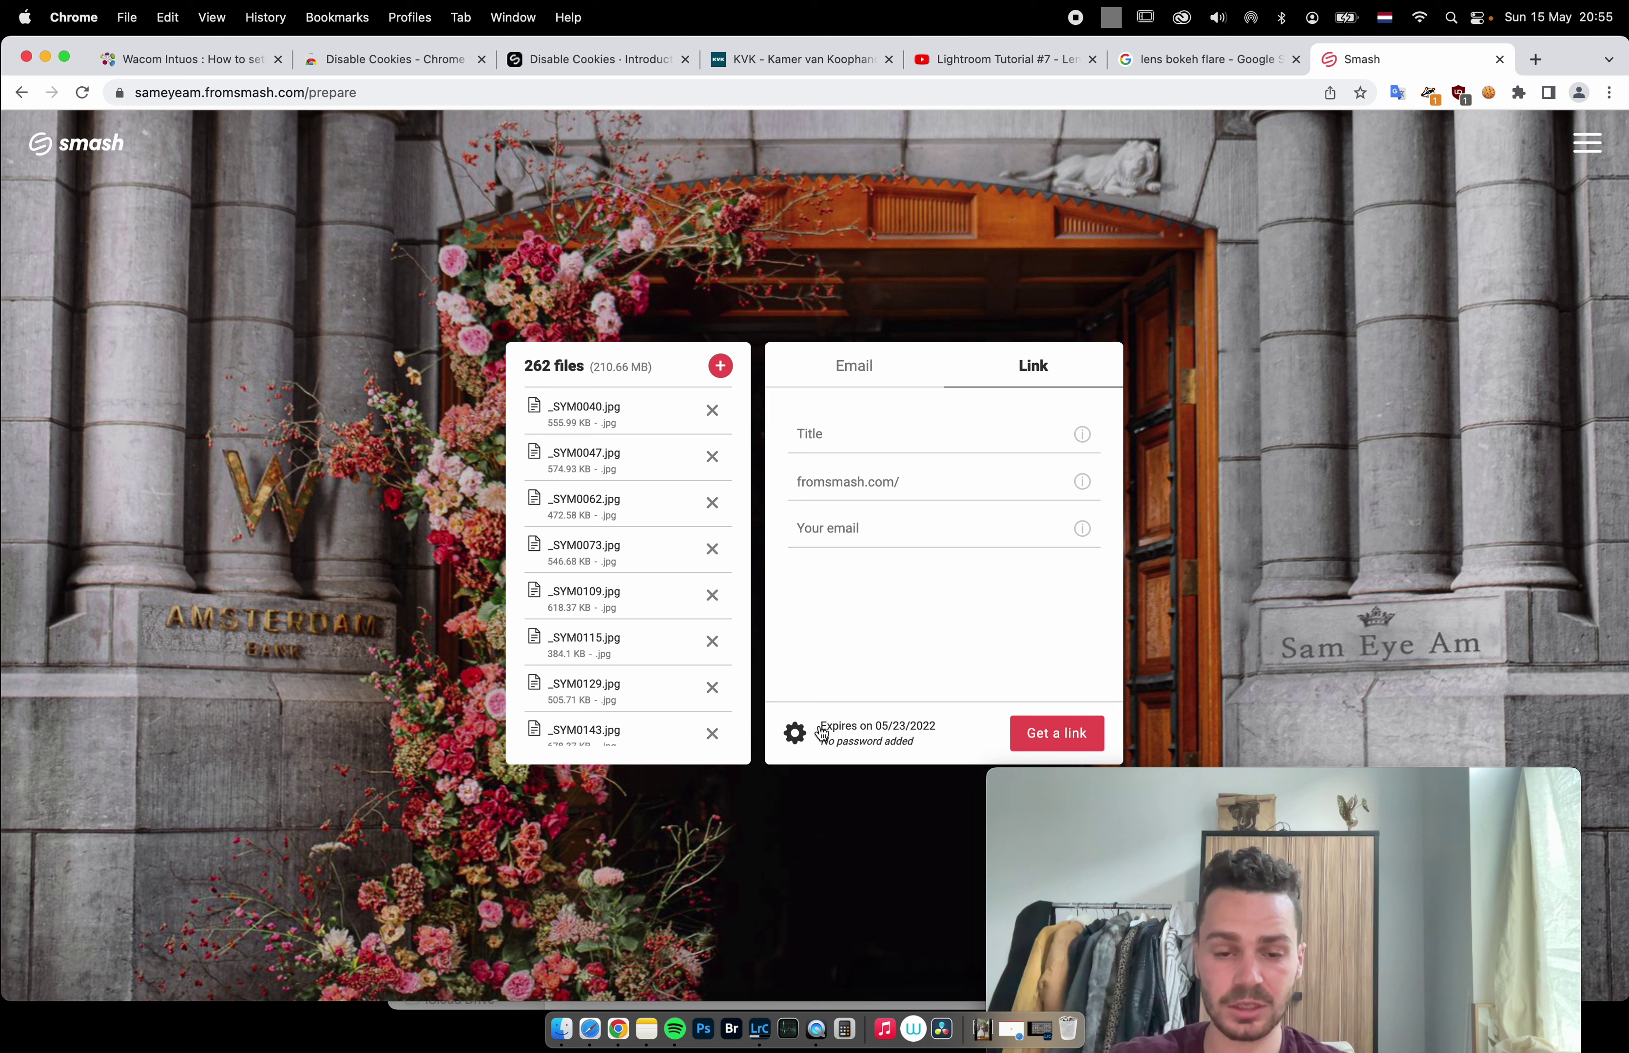
pyautogui.click(794, 732)
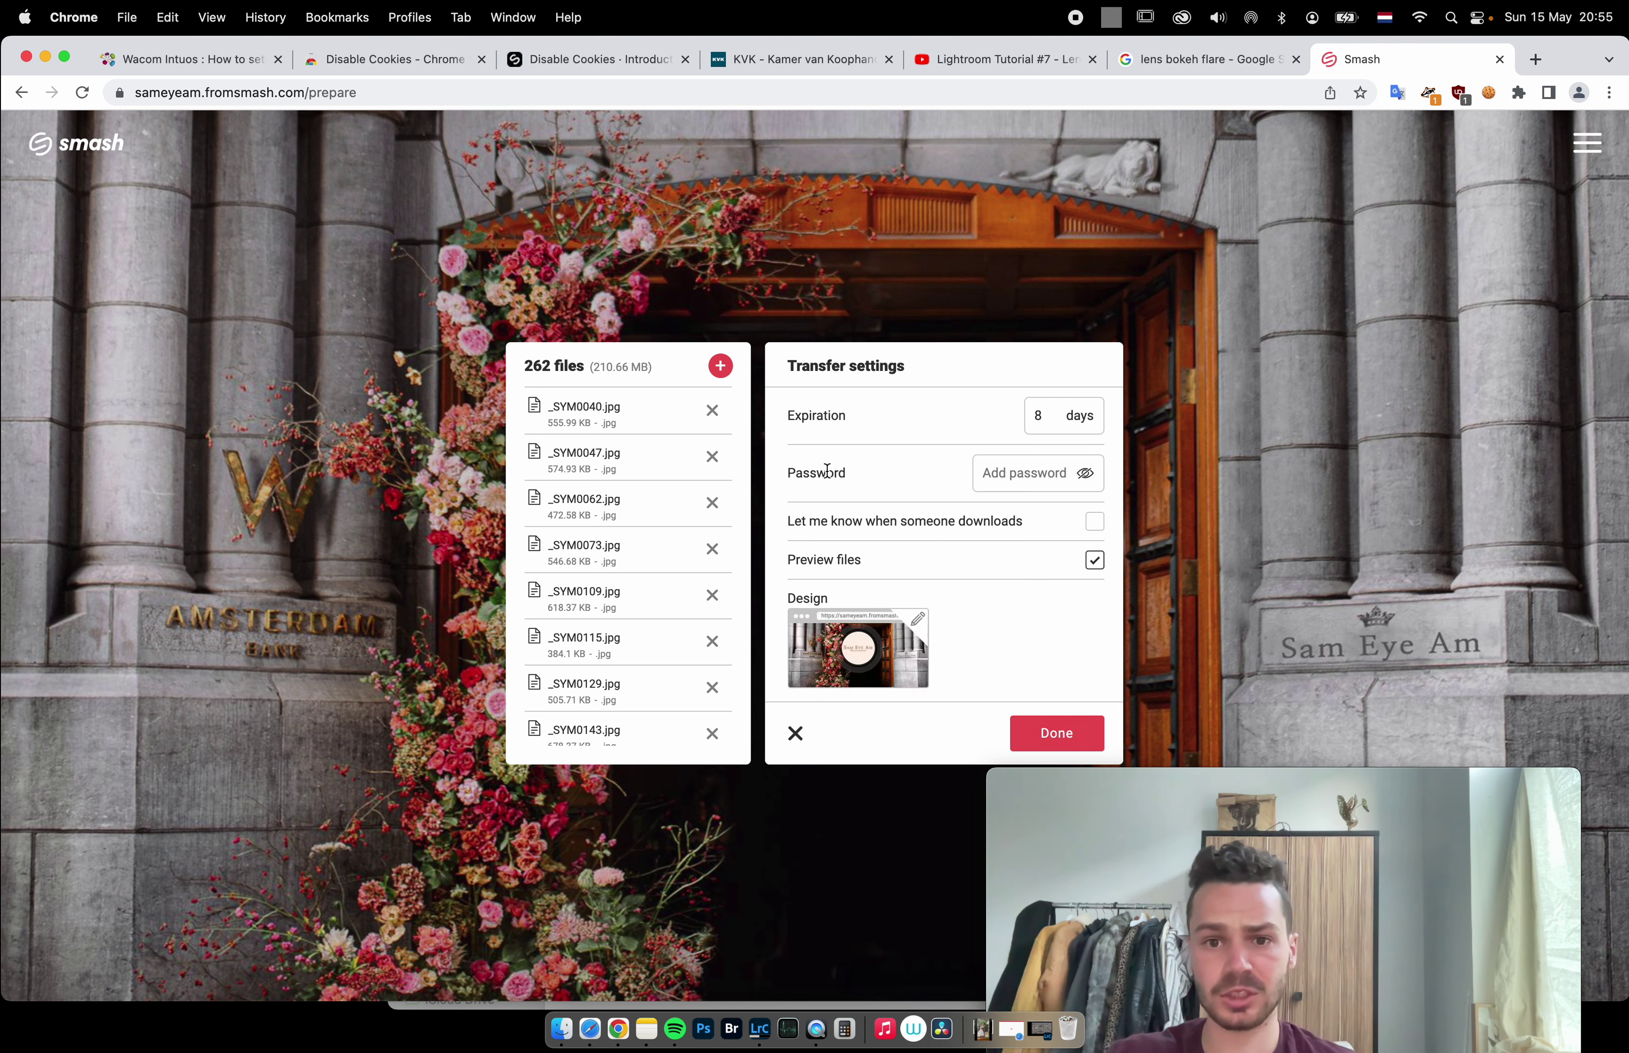
pyautogui.click(1047, 415)
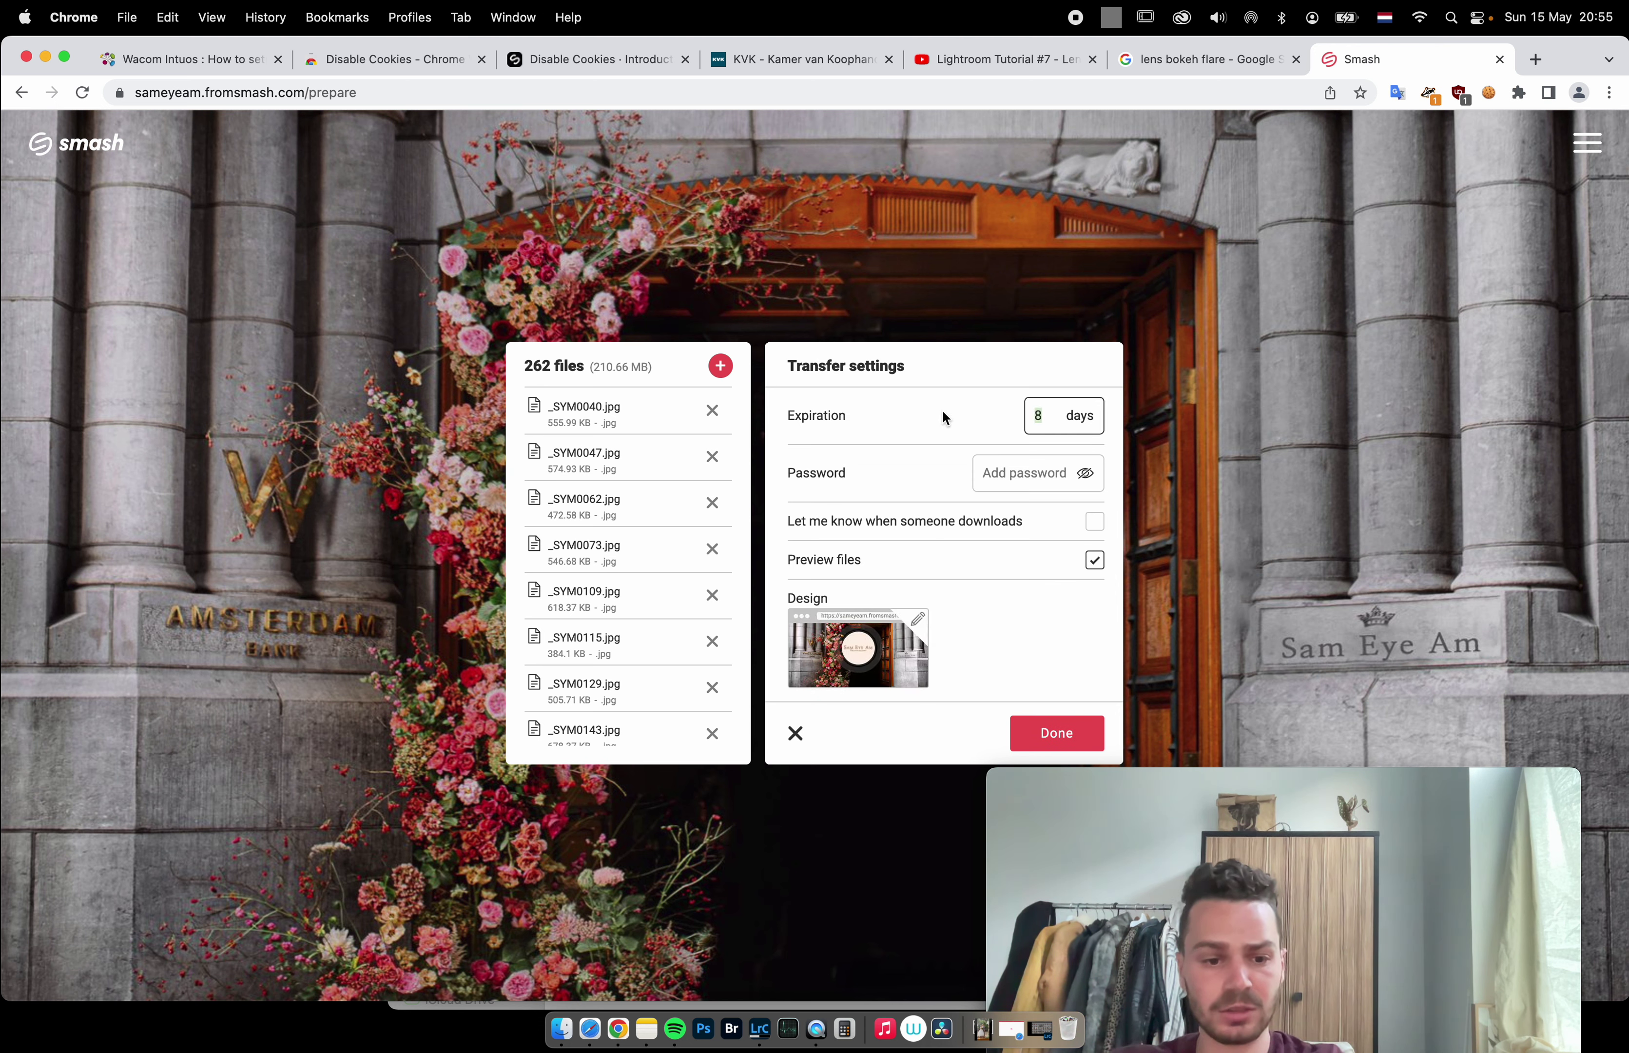
pyautogui.write('30')
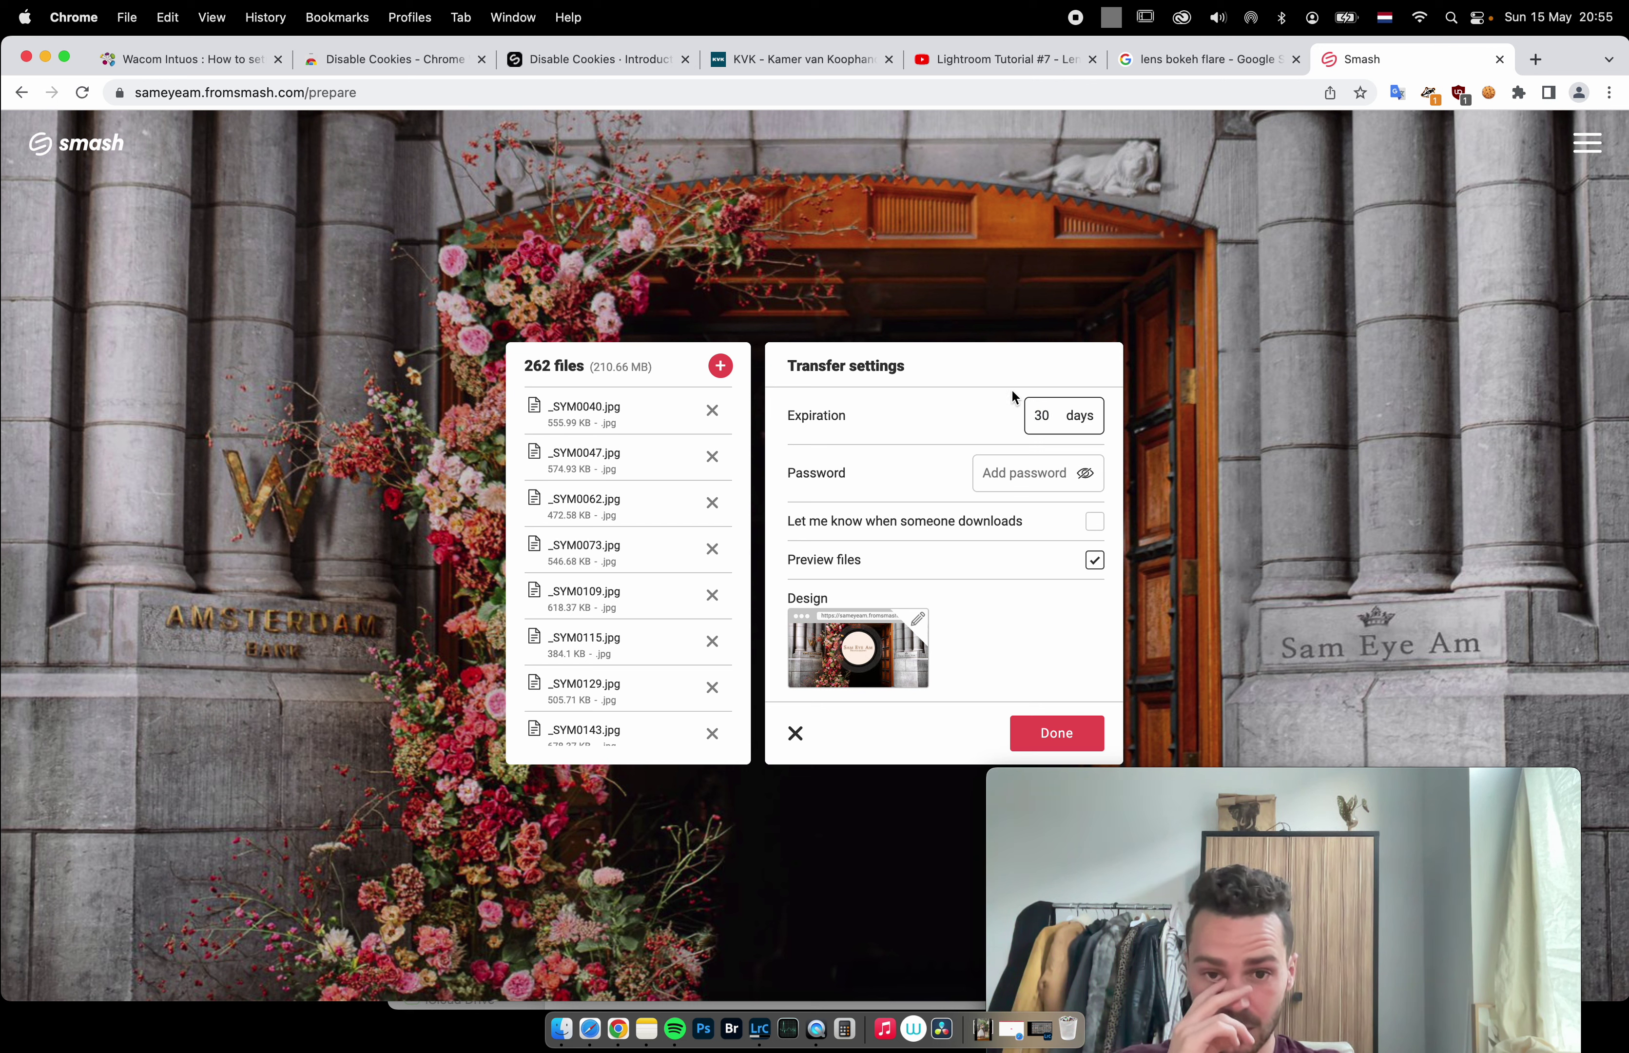
pyautogui.doubleClick(1037, 418)
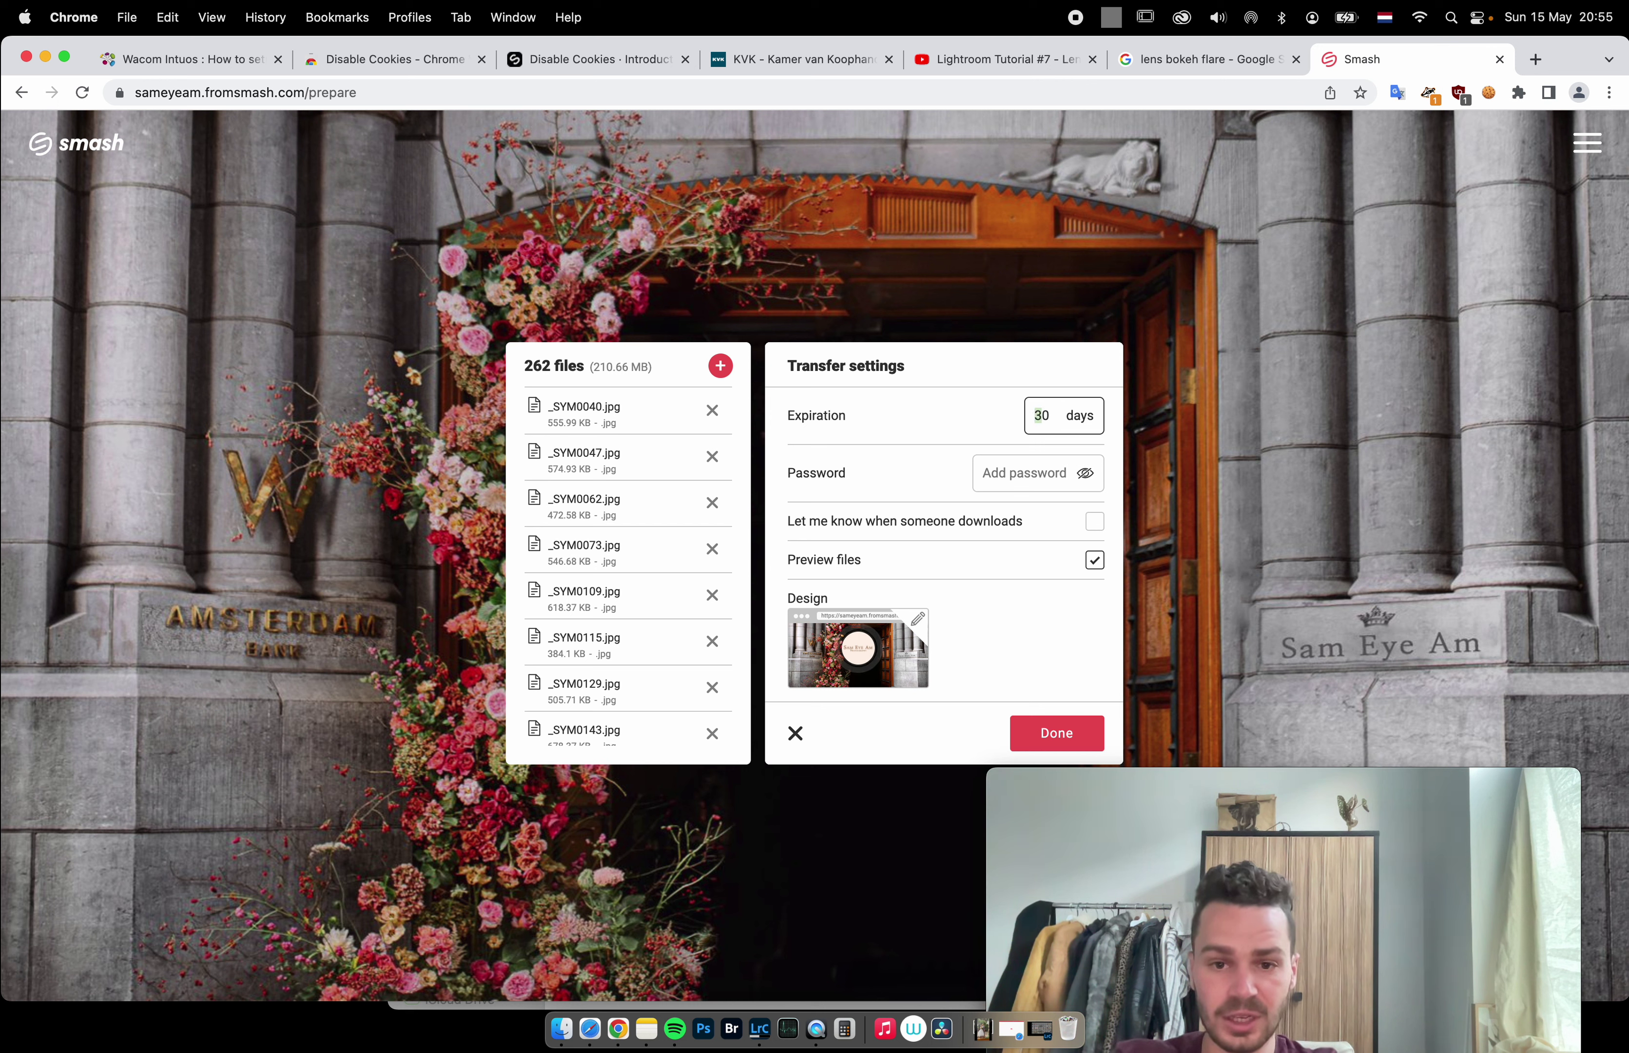
pyautogui.write('90')
pyautogui.press('Left')
pyautogui.hotkey('shift', 'Left')
pyautogui.write('3')
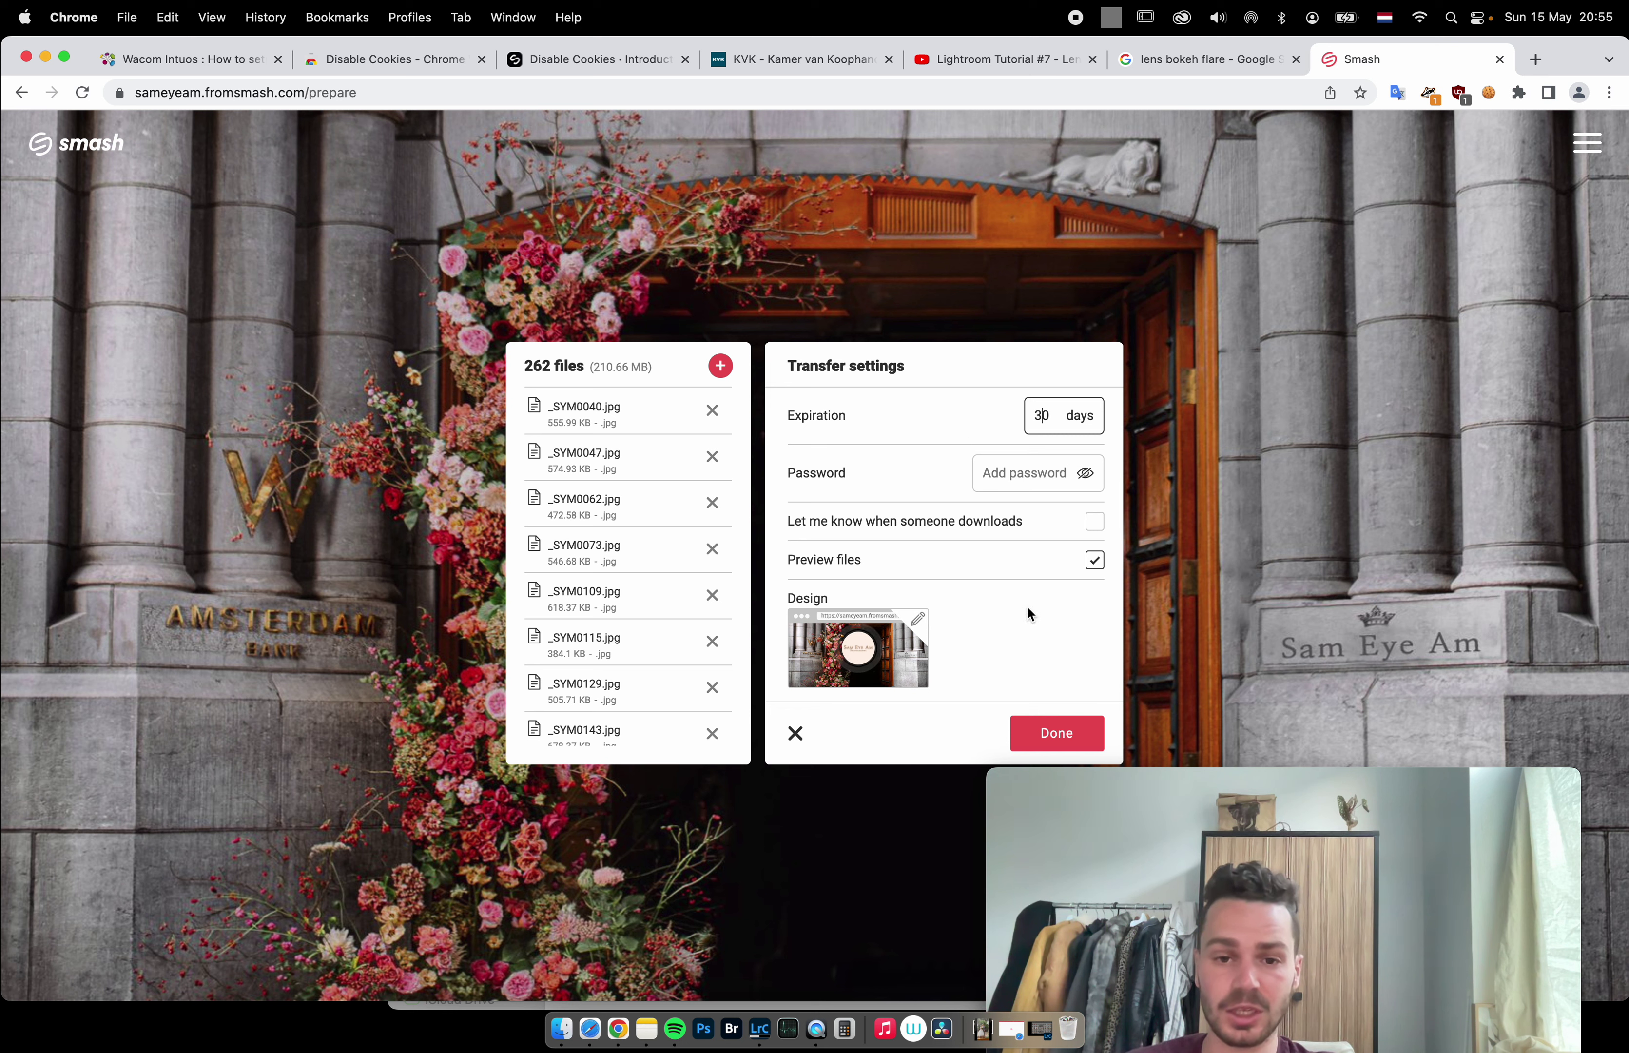
pyautogui.click(1050, 734)
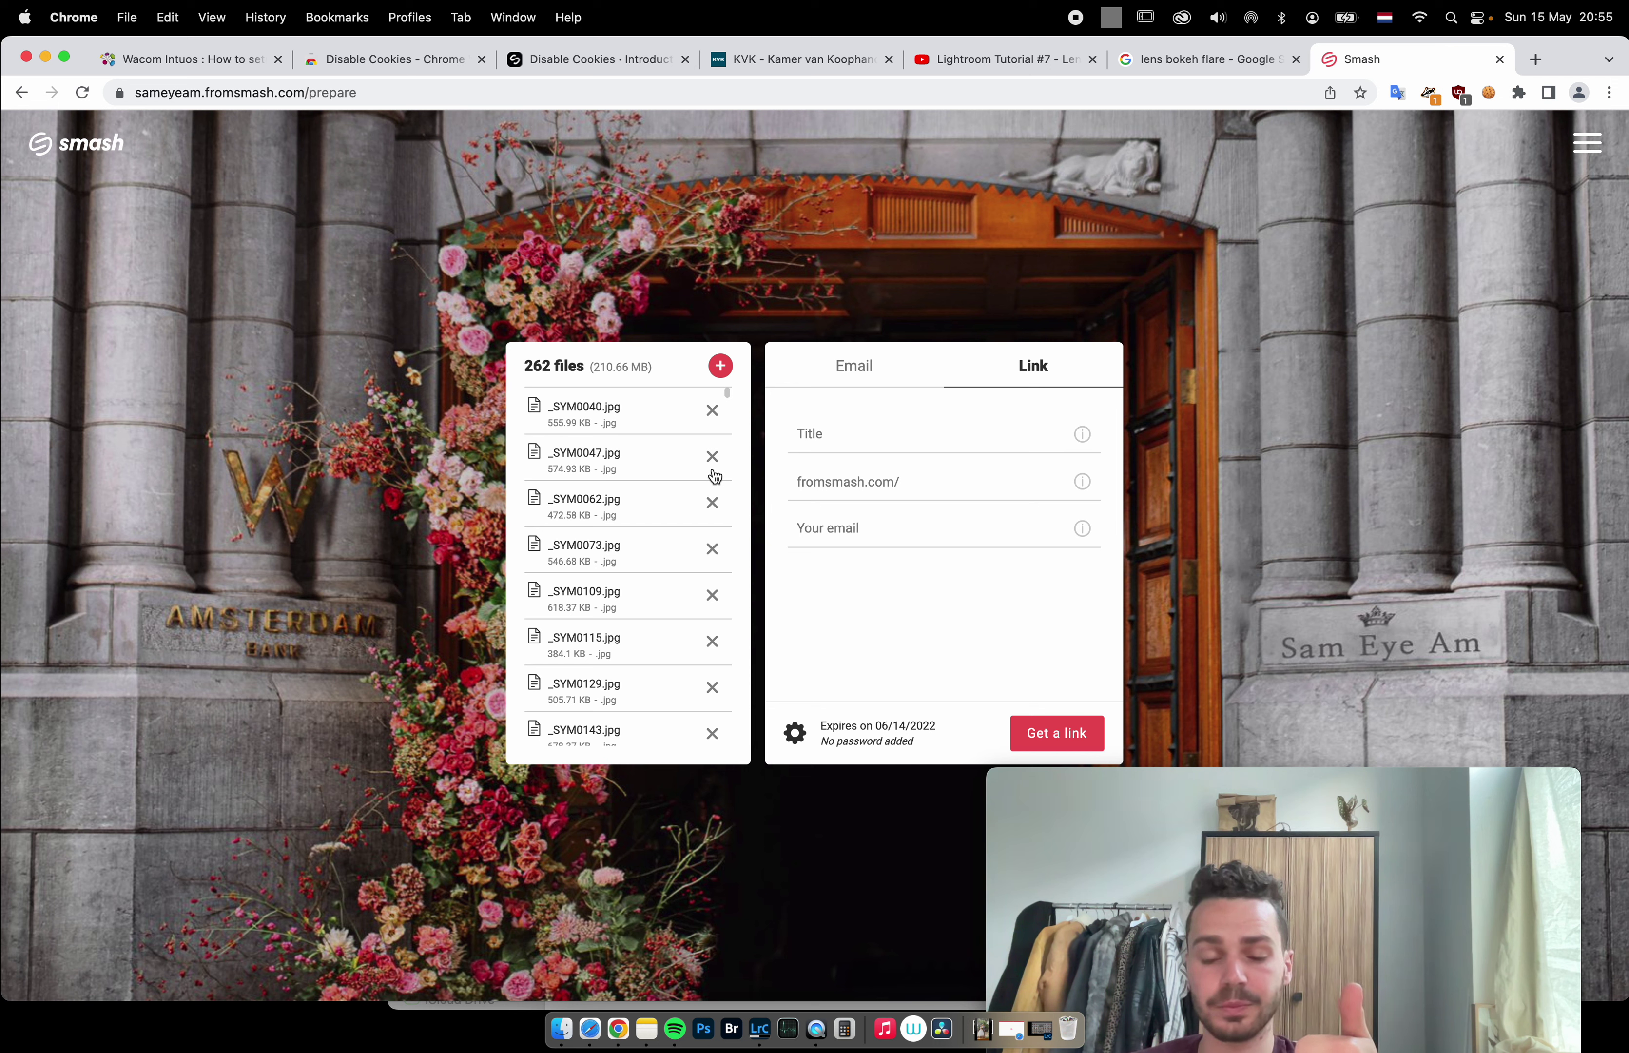
pyautogui.moveTo(1256, 805)
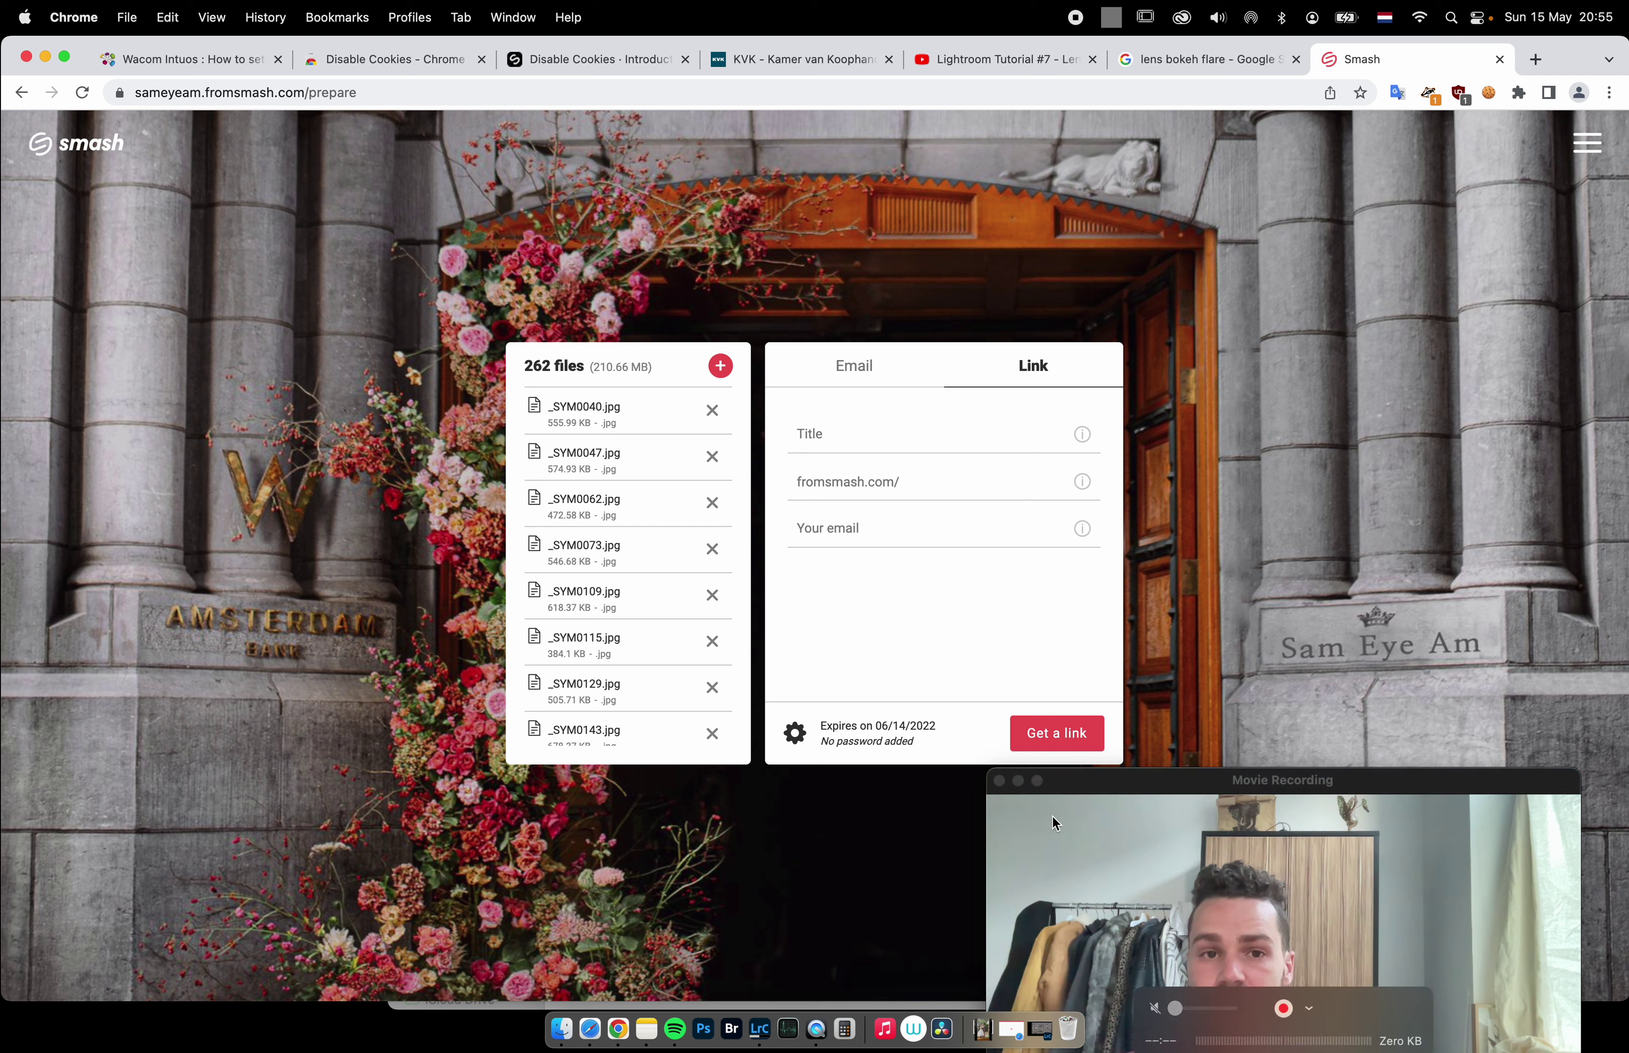